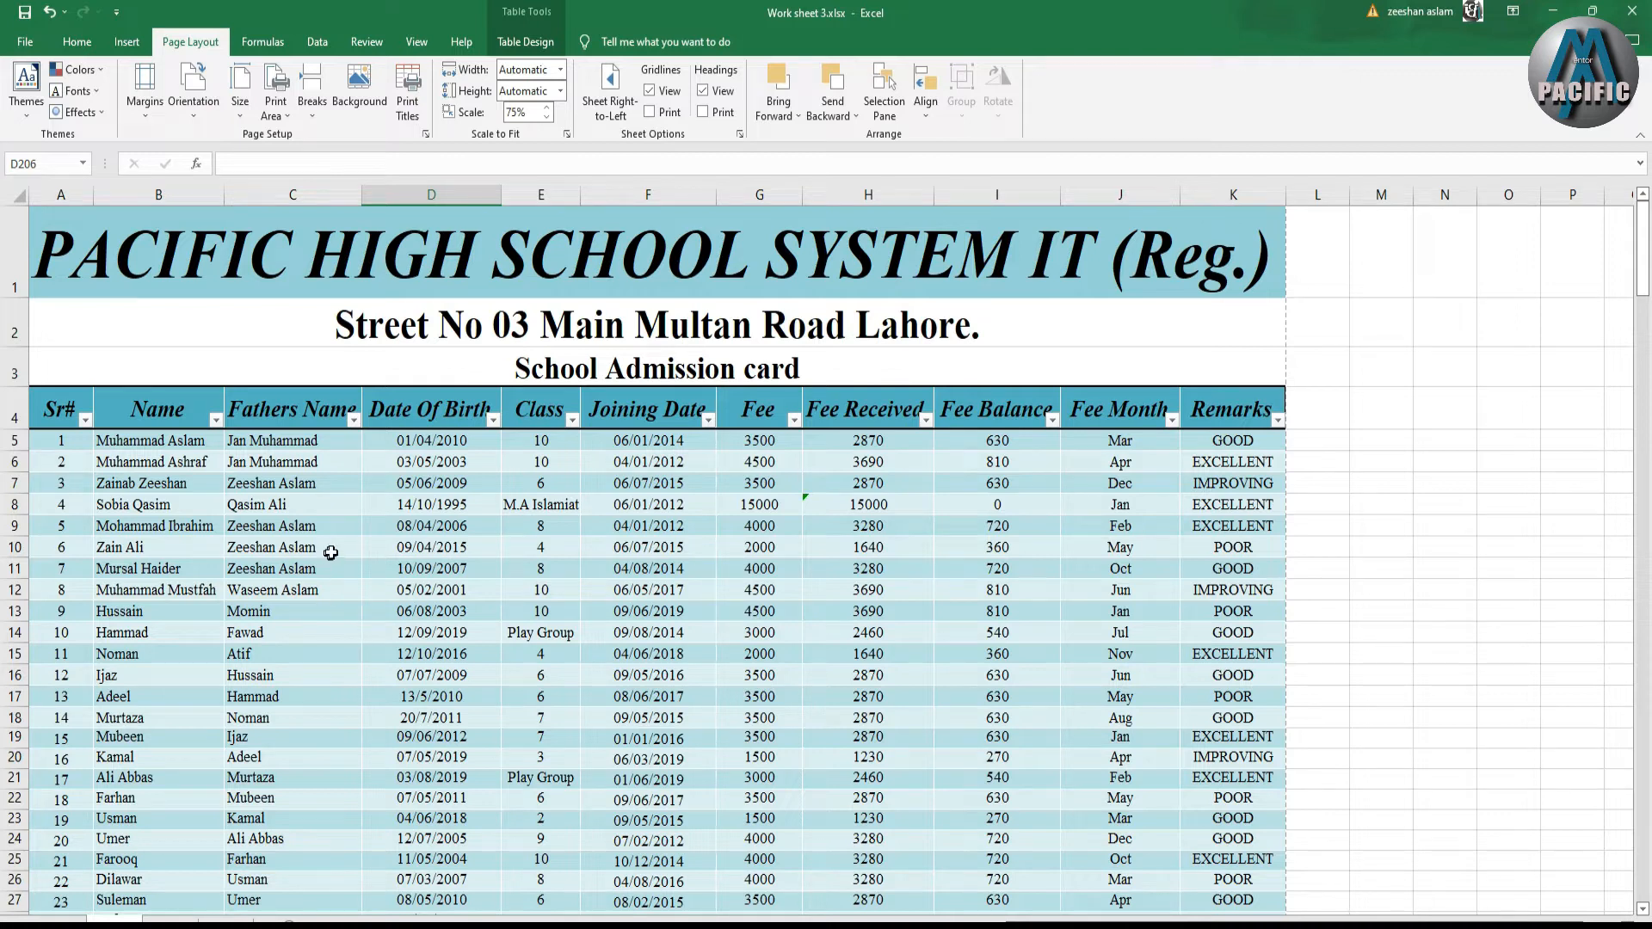
# Look through the school admission table from the title rows down to the last student records and back.
pyautogui.scroll(-1, 209, 511)
pyautogui.scroll(1, 13, 304)
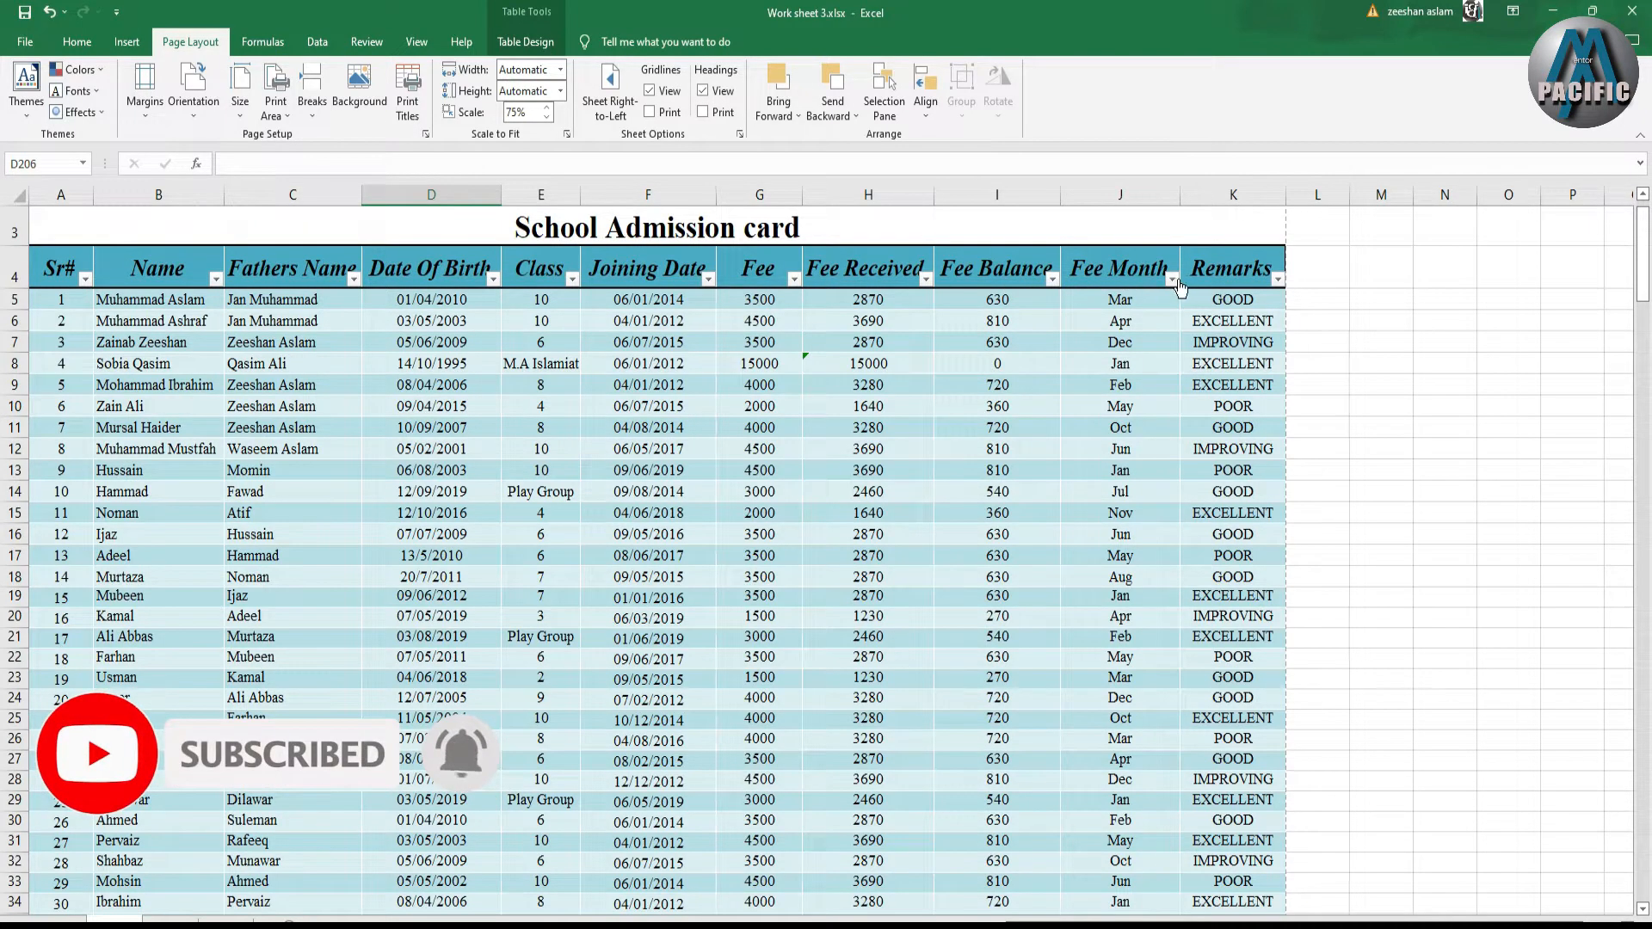
pyautogui.scroll(-5, 344, 486)
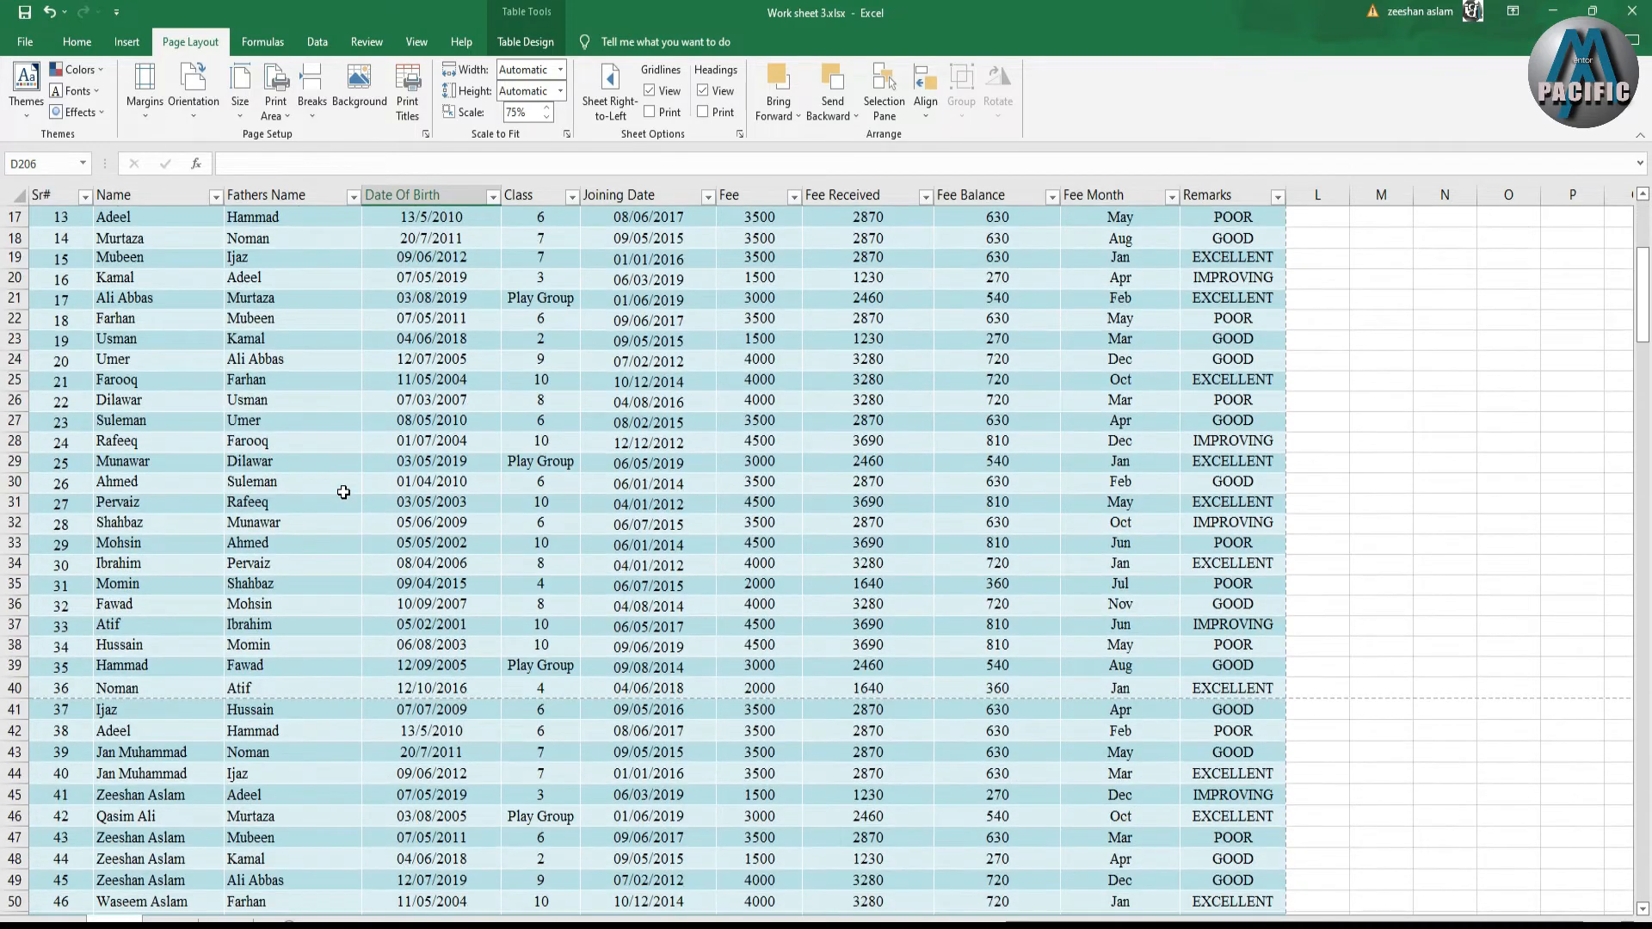
pyautogui.scroll(5, 343, 491)
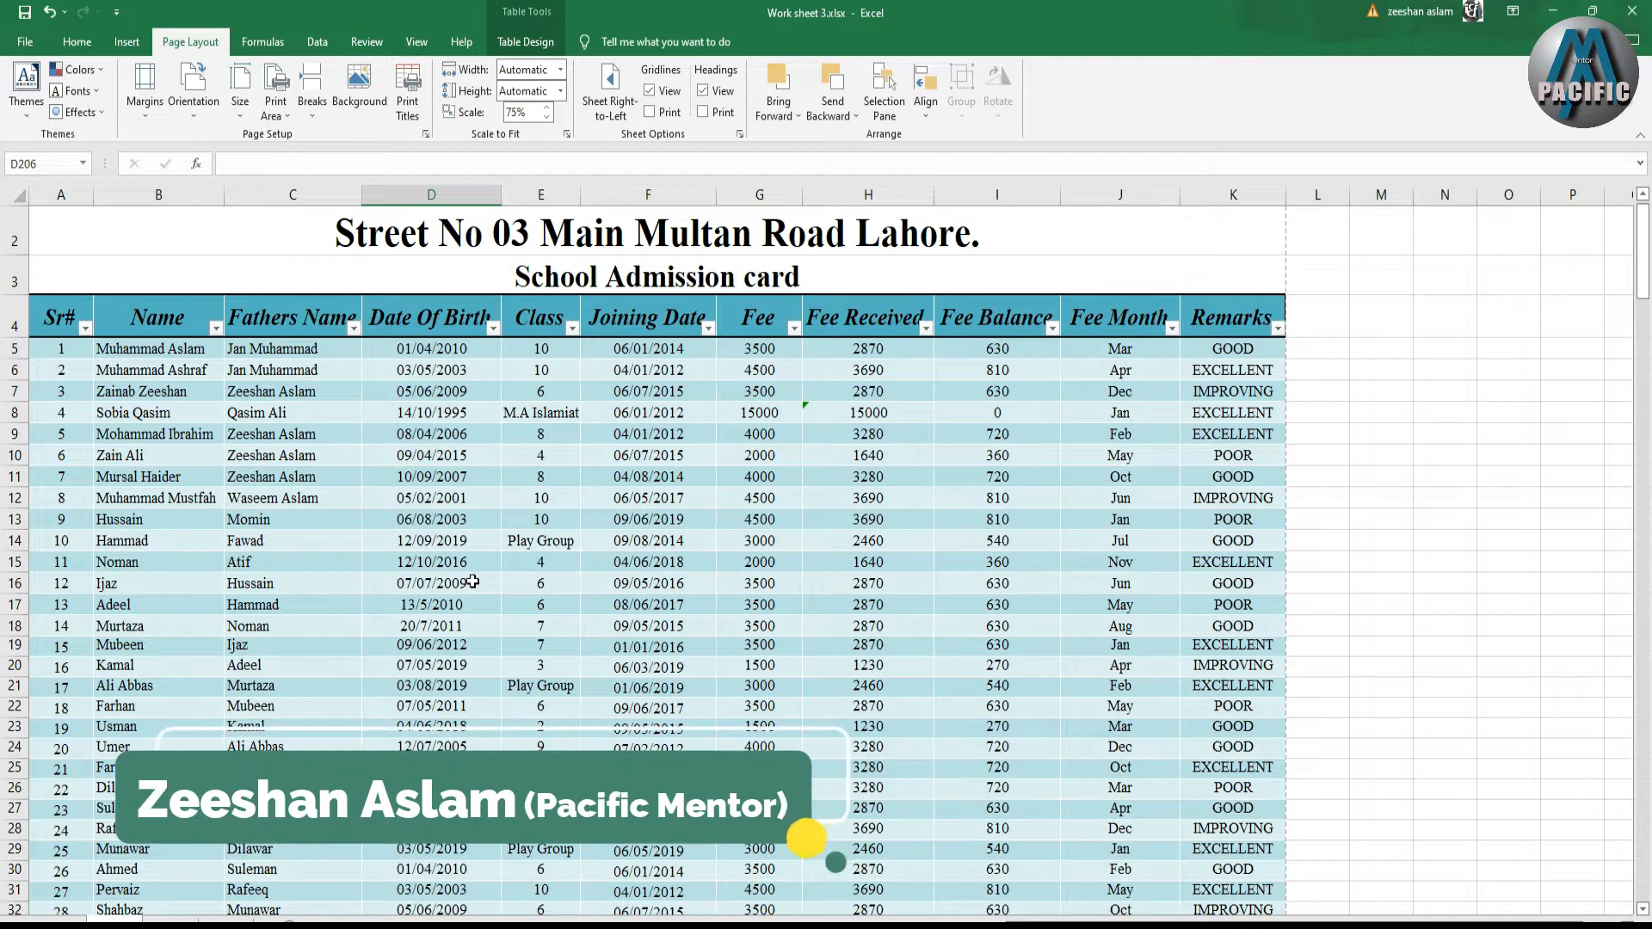
pyautogui.scroll(-9, 506, 581)
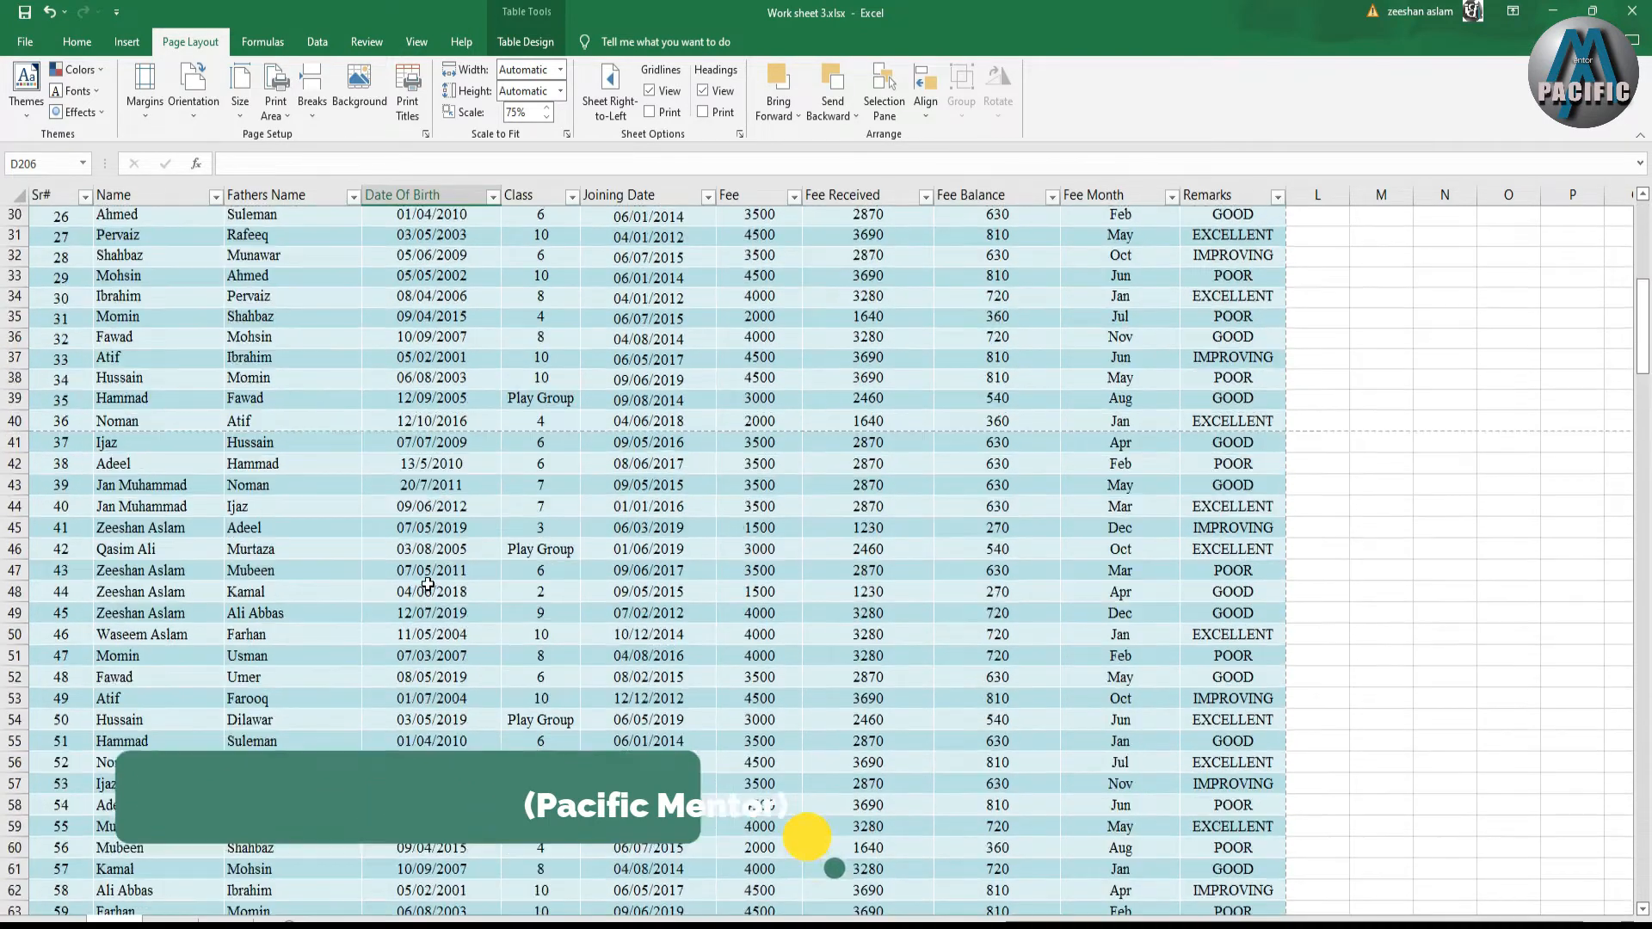
pyautogui.scroll(-9, 428, 586)
pyautogui.scroll(-9, 427, 582)
pyautogui.scroll(-11, 428, 581)
pyautogui.scroll(-12, 428, 582)
pyautogui.scroll(-9, 438, 581)
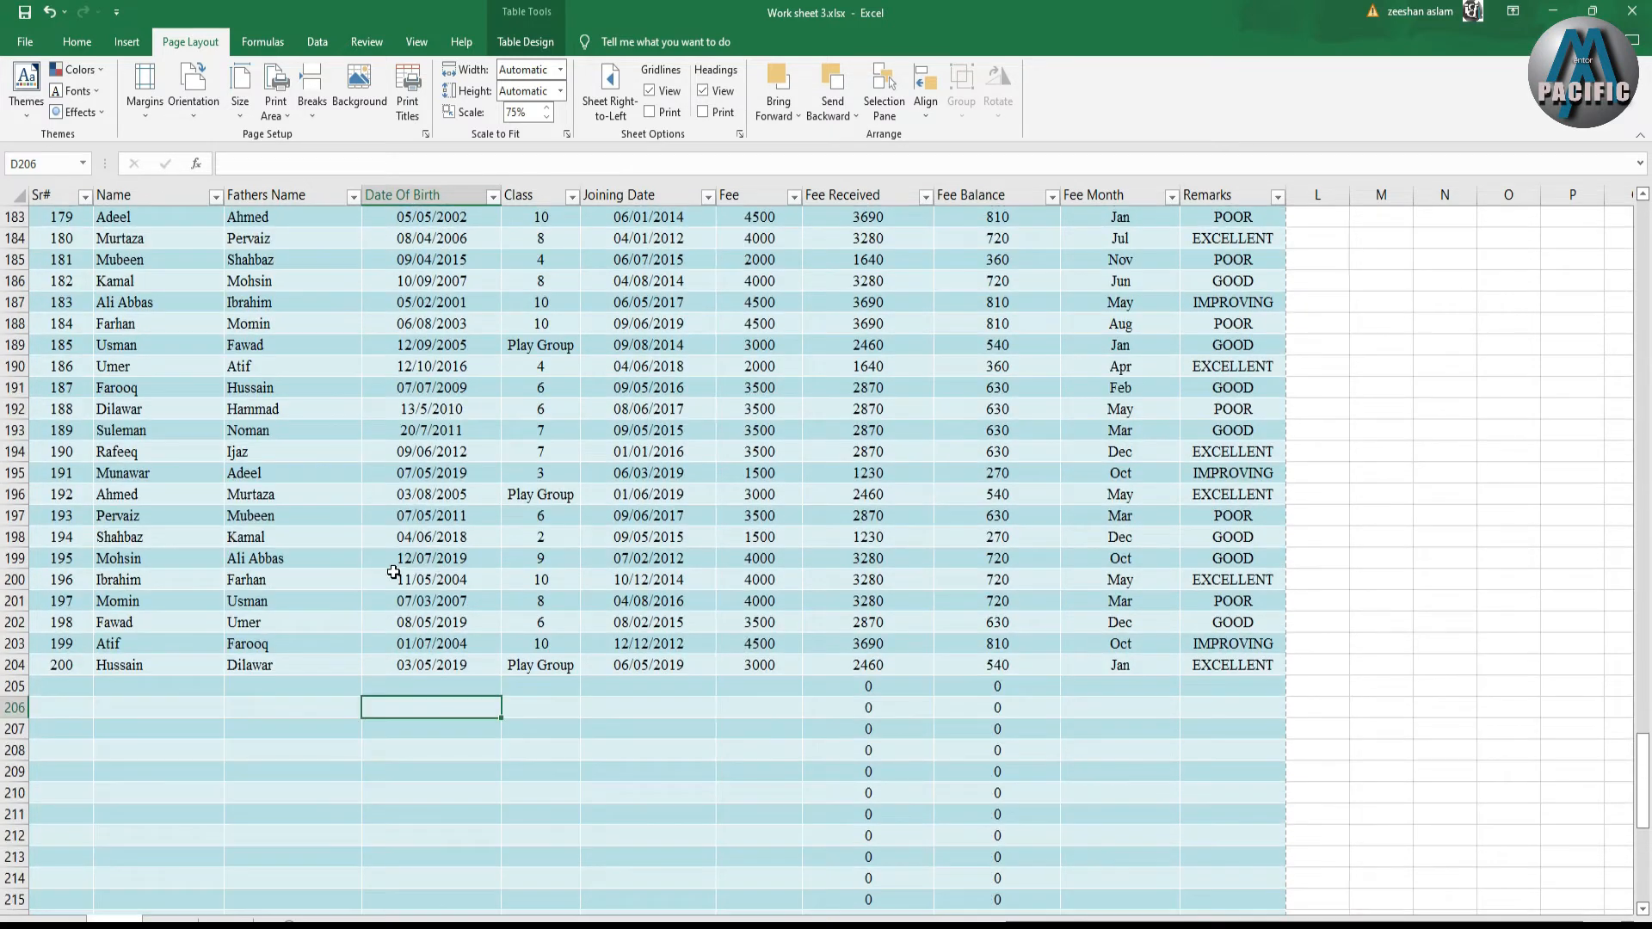
pyautogui.scroll(5, 342, 582)
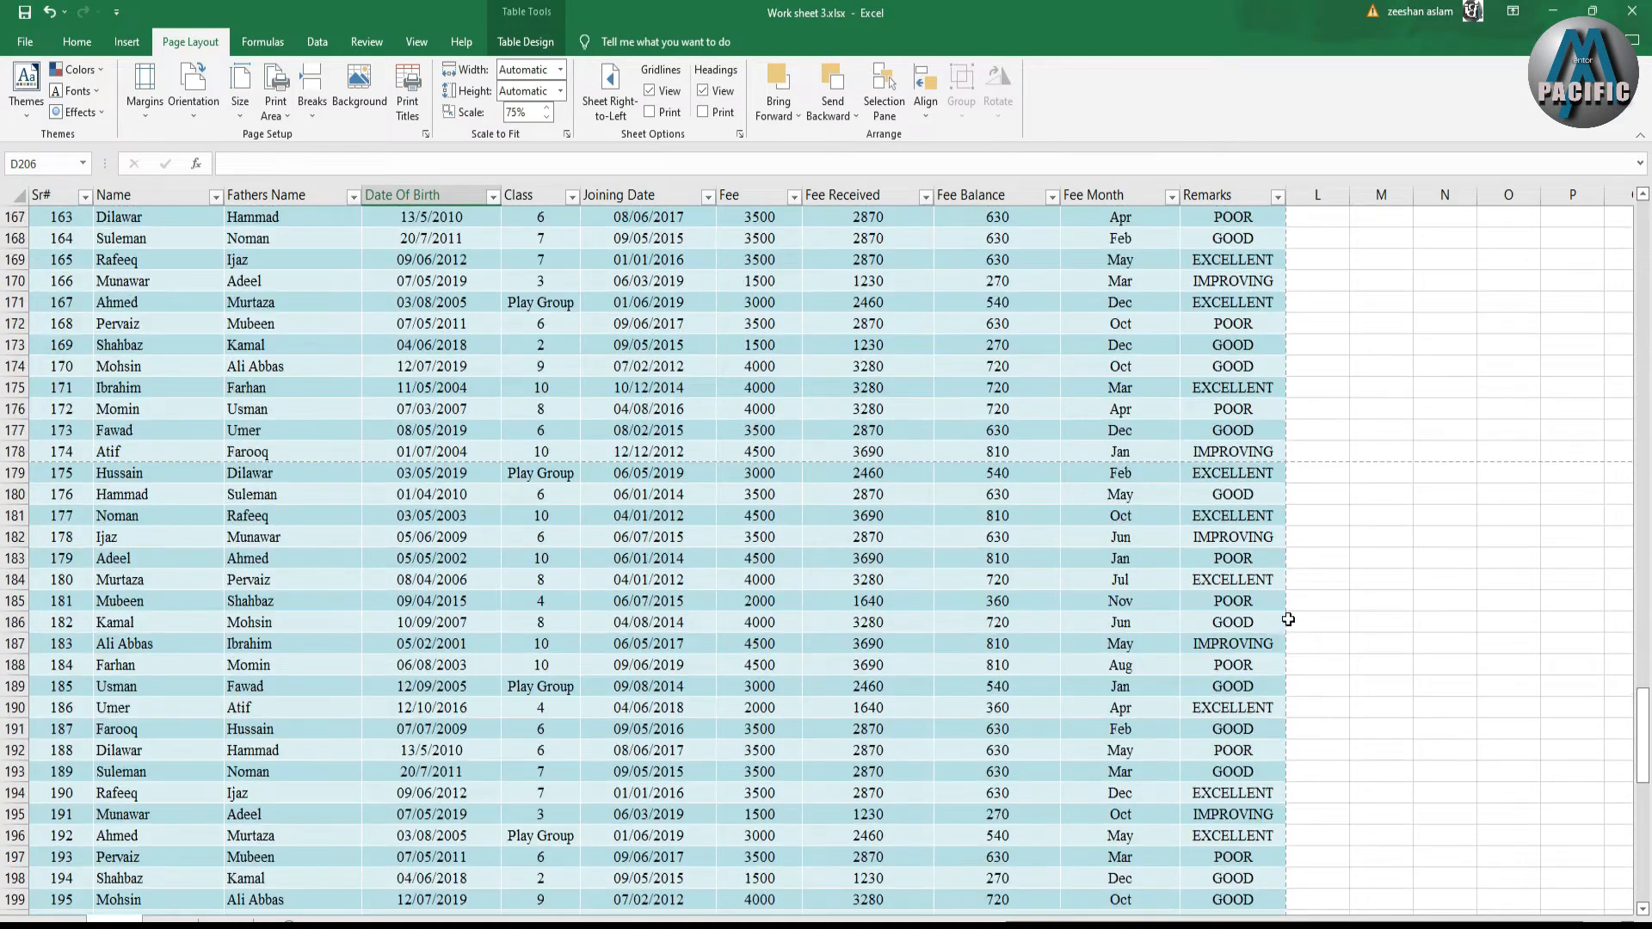
pyautogui.moveTo(1642, 713); pyautogui.dragTo(1650, 258)
pyautogui.scroll(4, 185, 611)
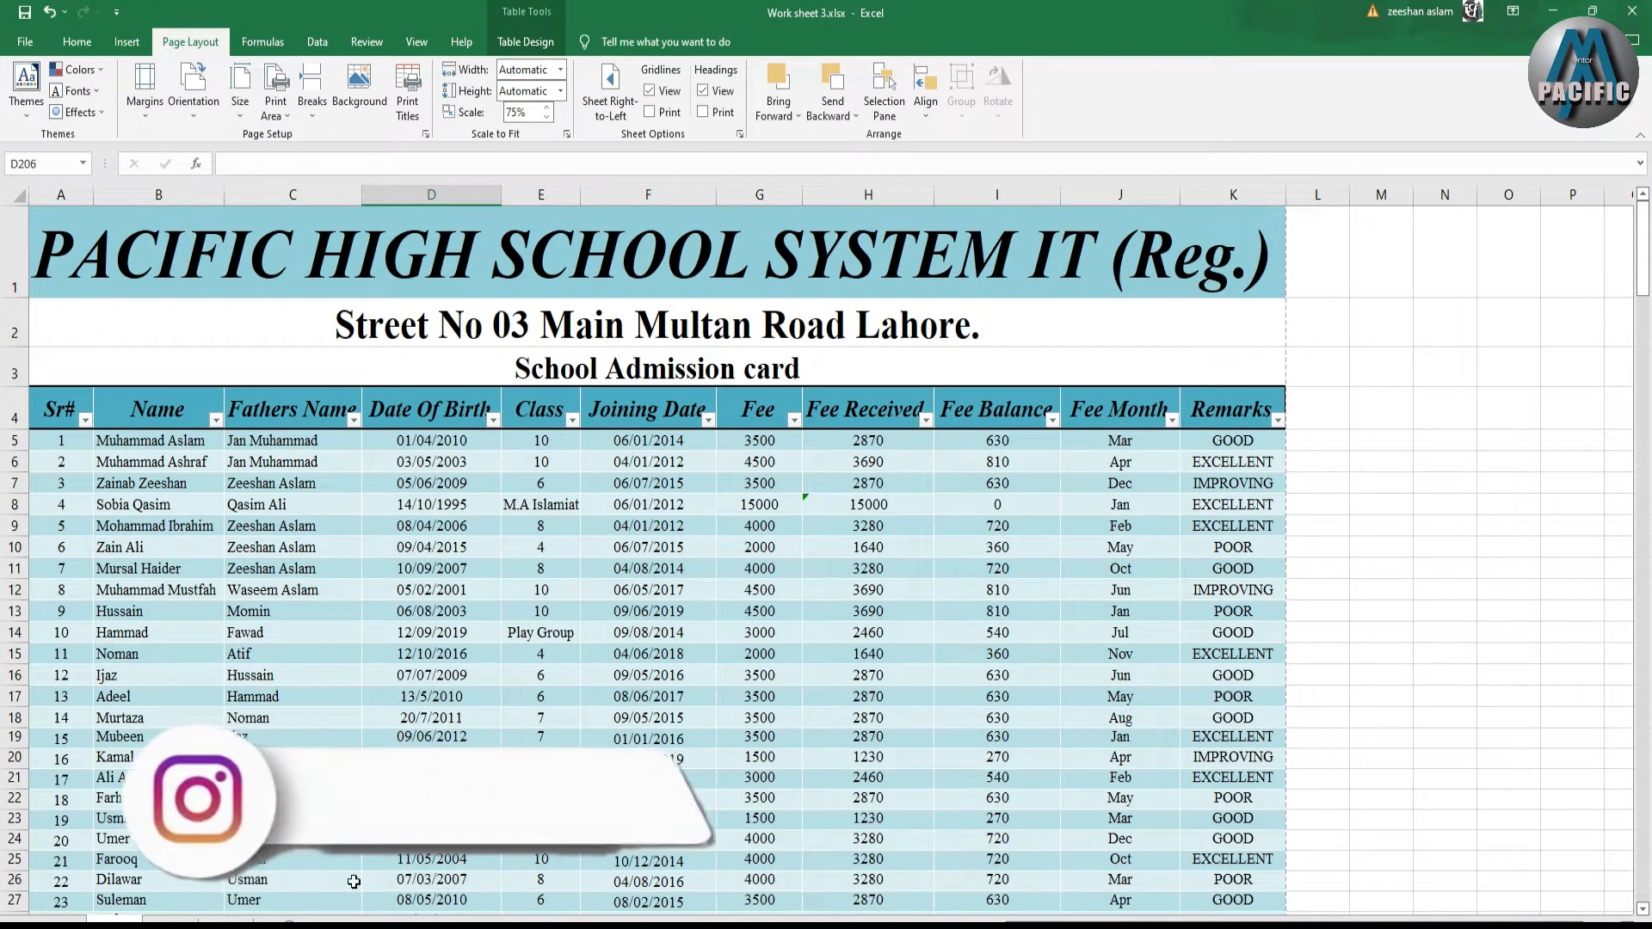
# On the blank worksheet, format the range E4:N22 as a table with a green Medium style.
pyautogui.click(182, 918)
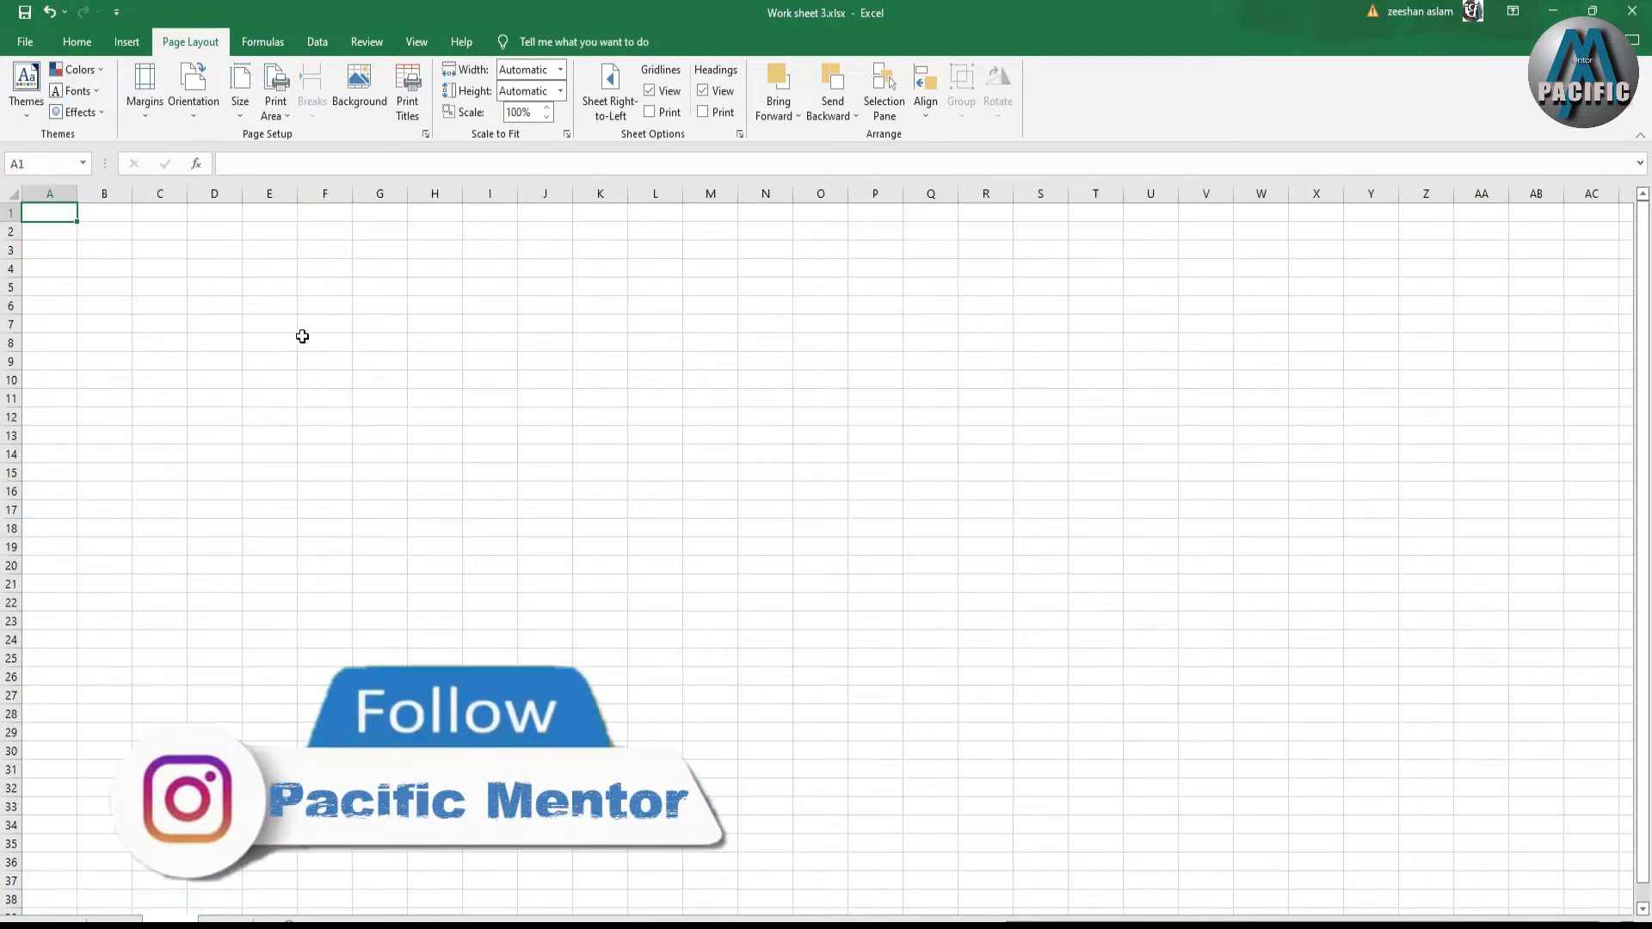
pyautogui.moveTo(269, 269); pyautogui.dragTo(766, 594)
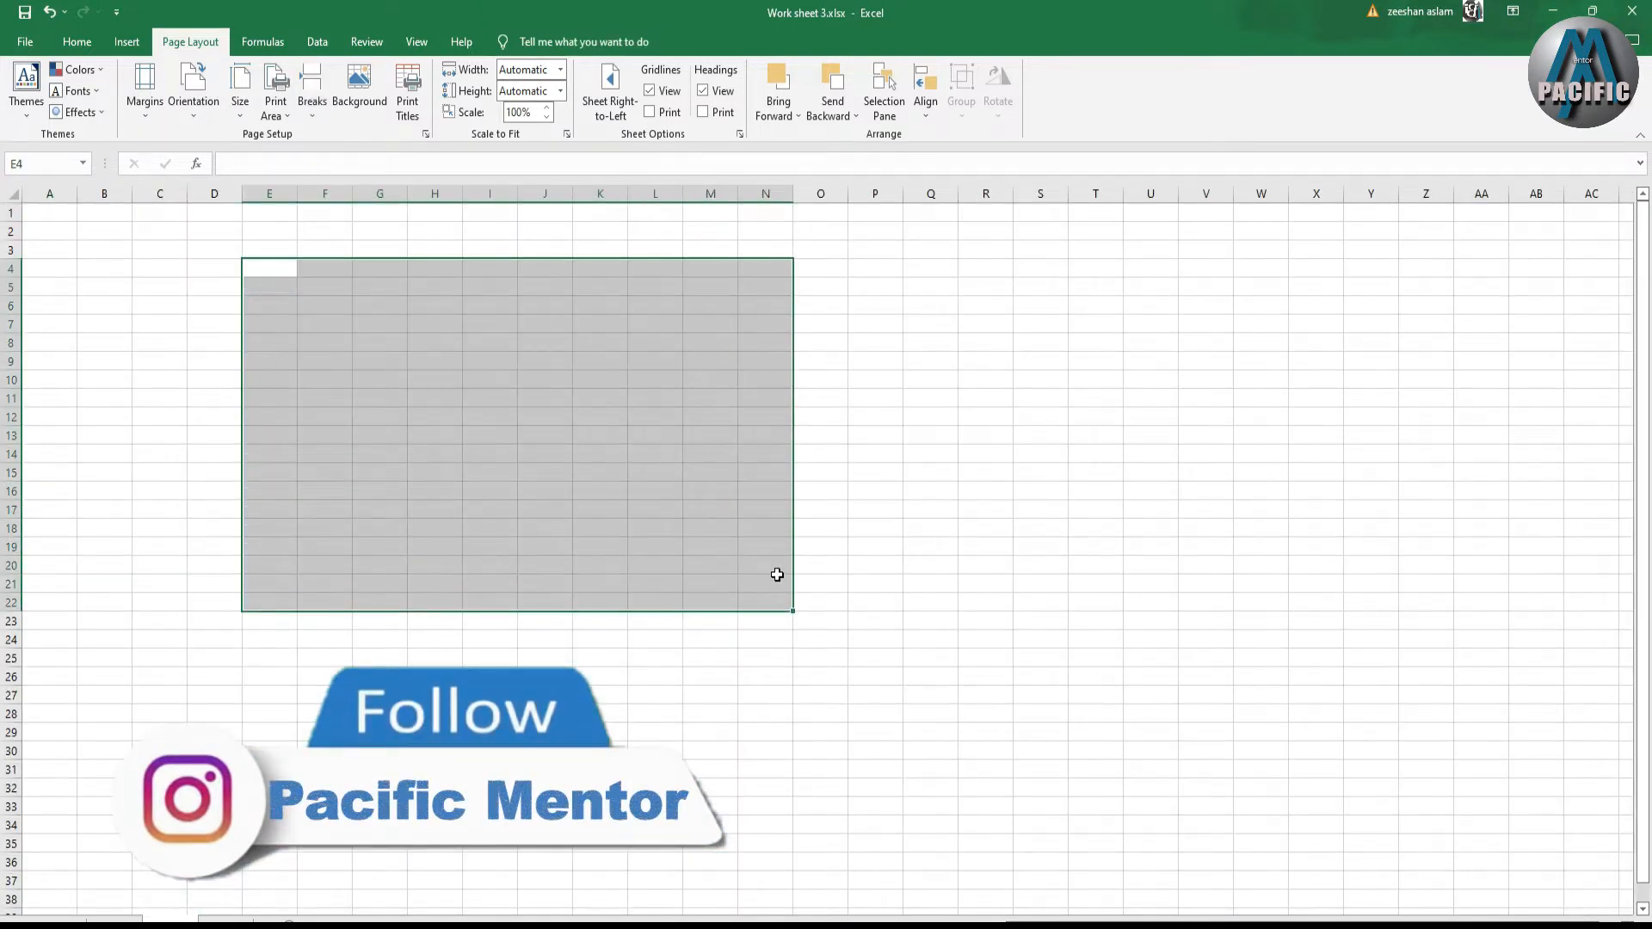
pyautogui.click(75, 43)
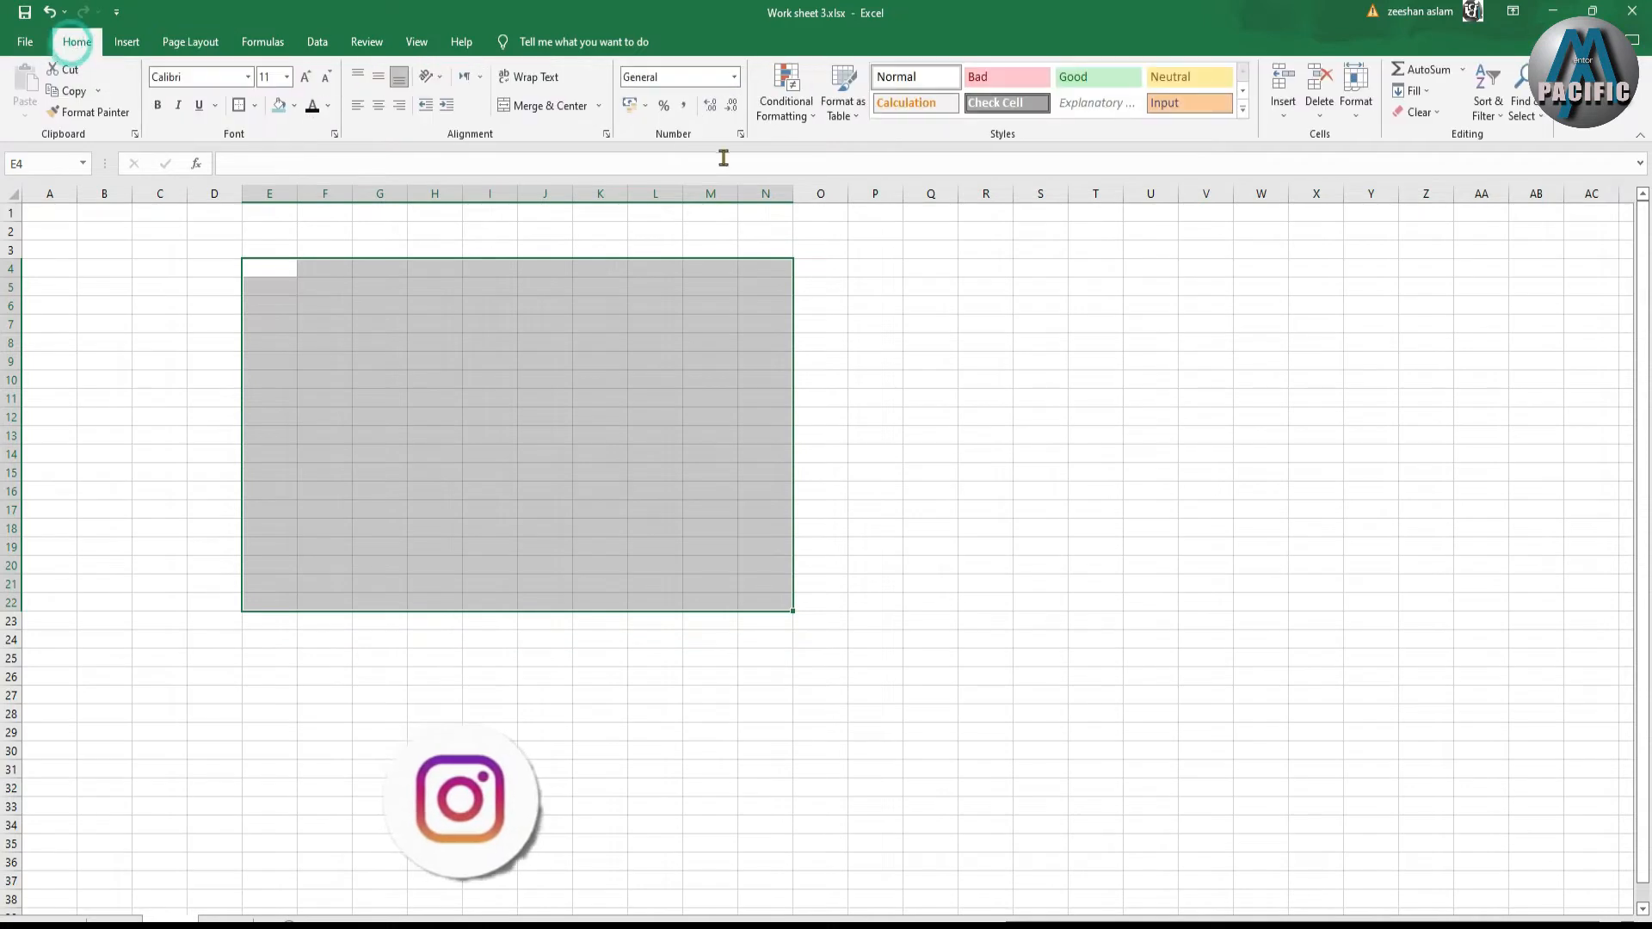
pyautogui.click(840, 108)
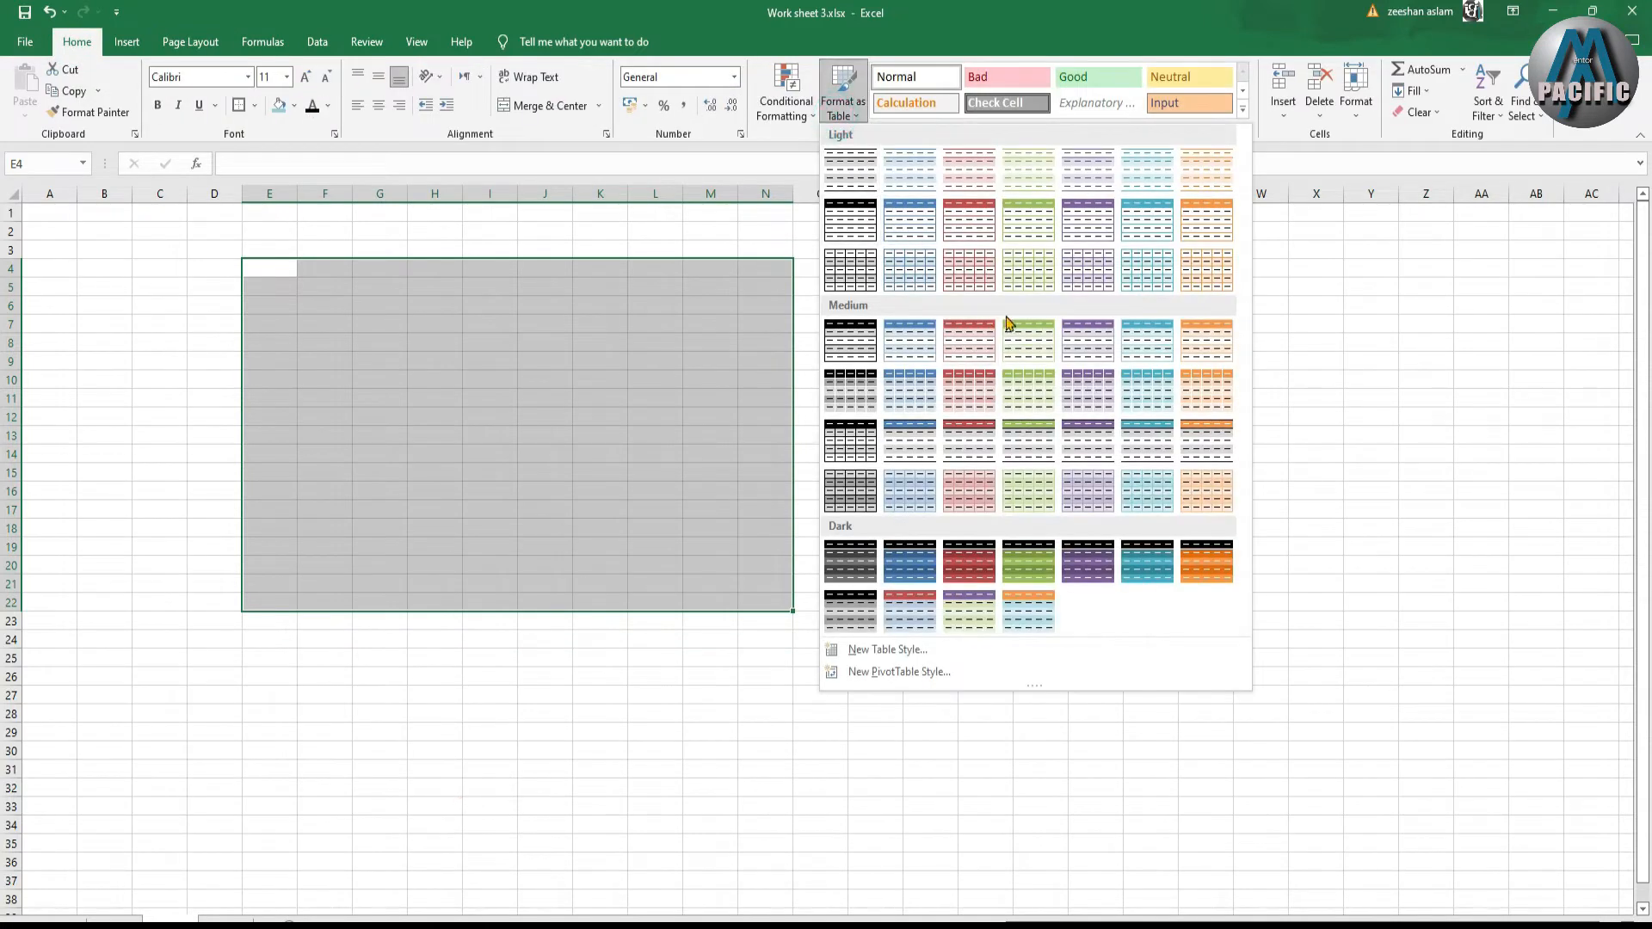
pyautogui.click(1024, 337)
pyautogui.click(665, 354)
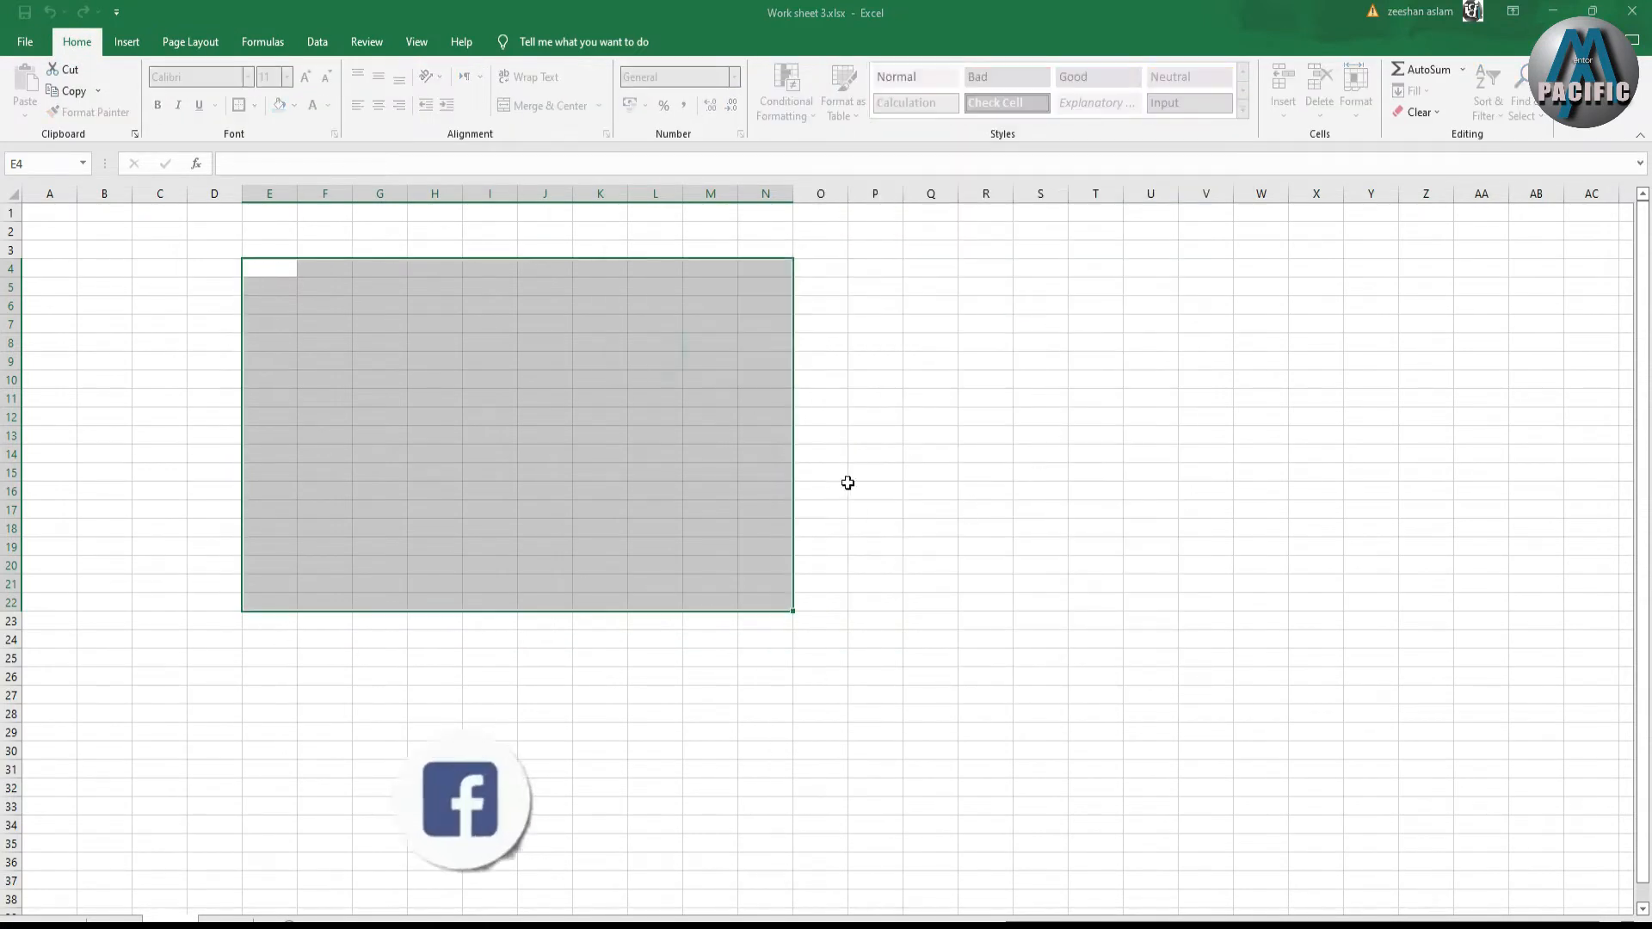
pyautogui.click(406, 360)
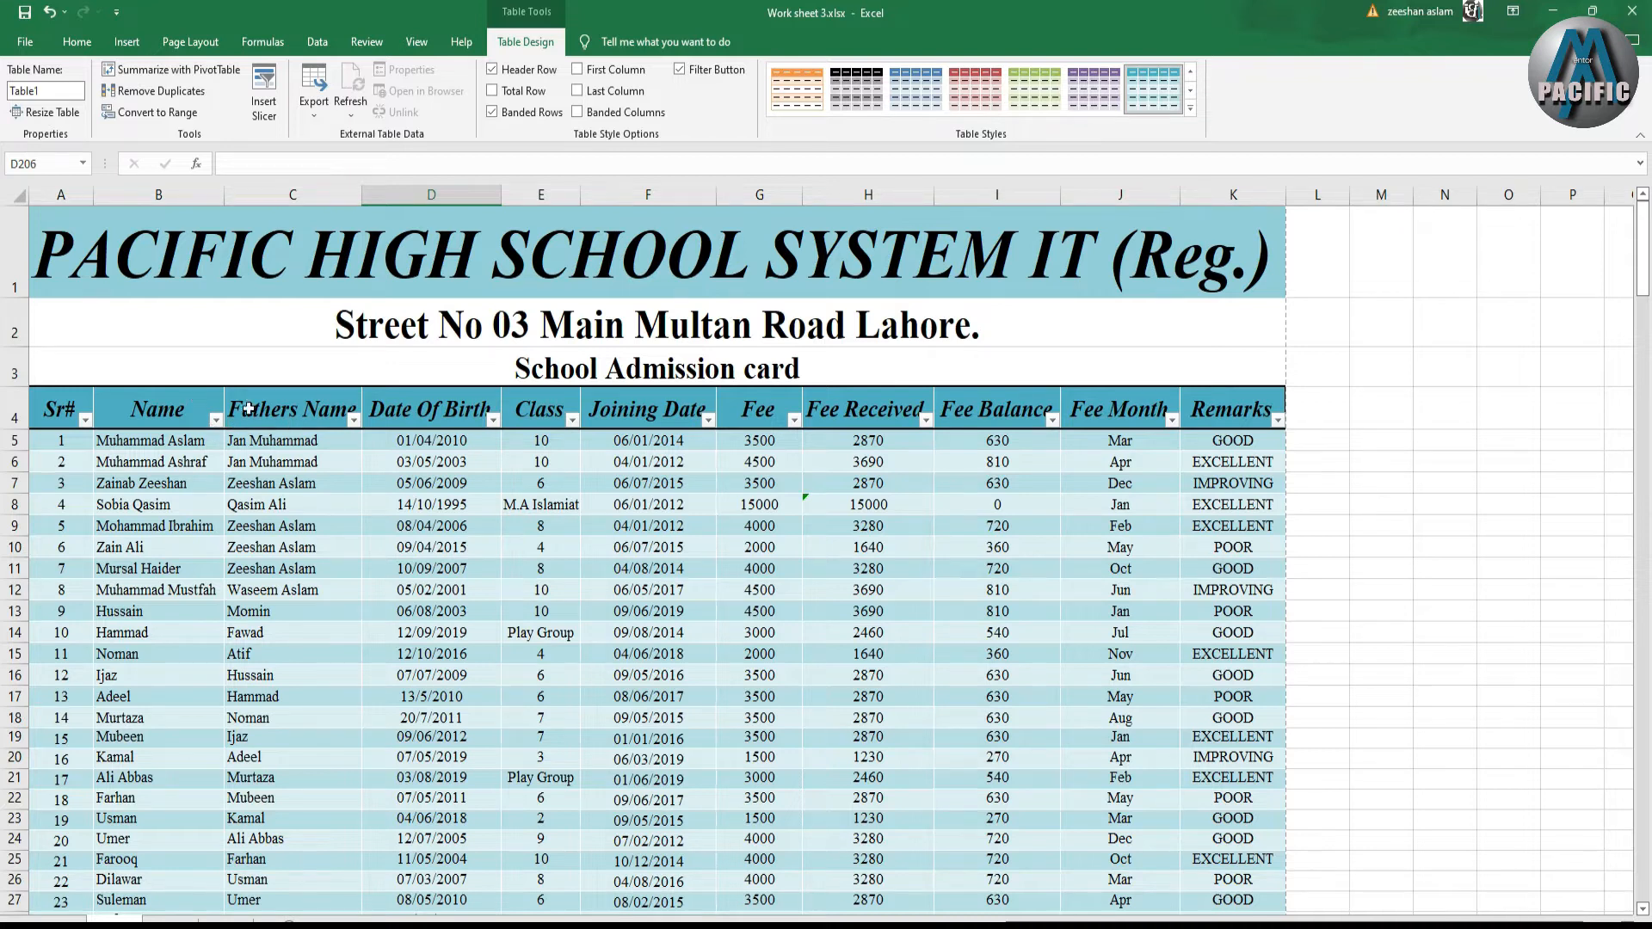
pyautogui.click(61, 410)
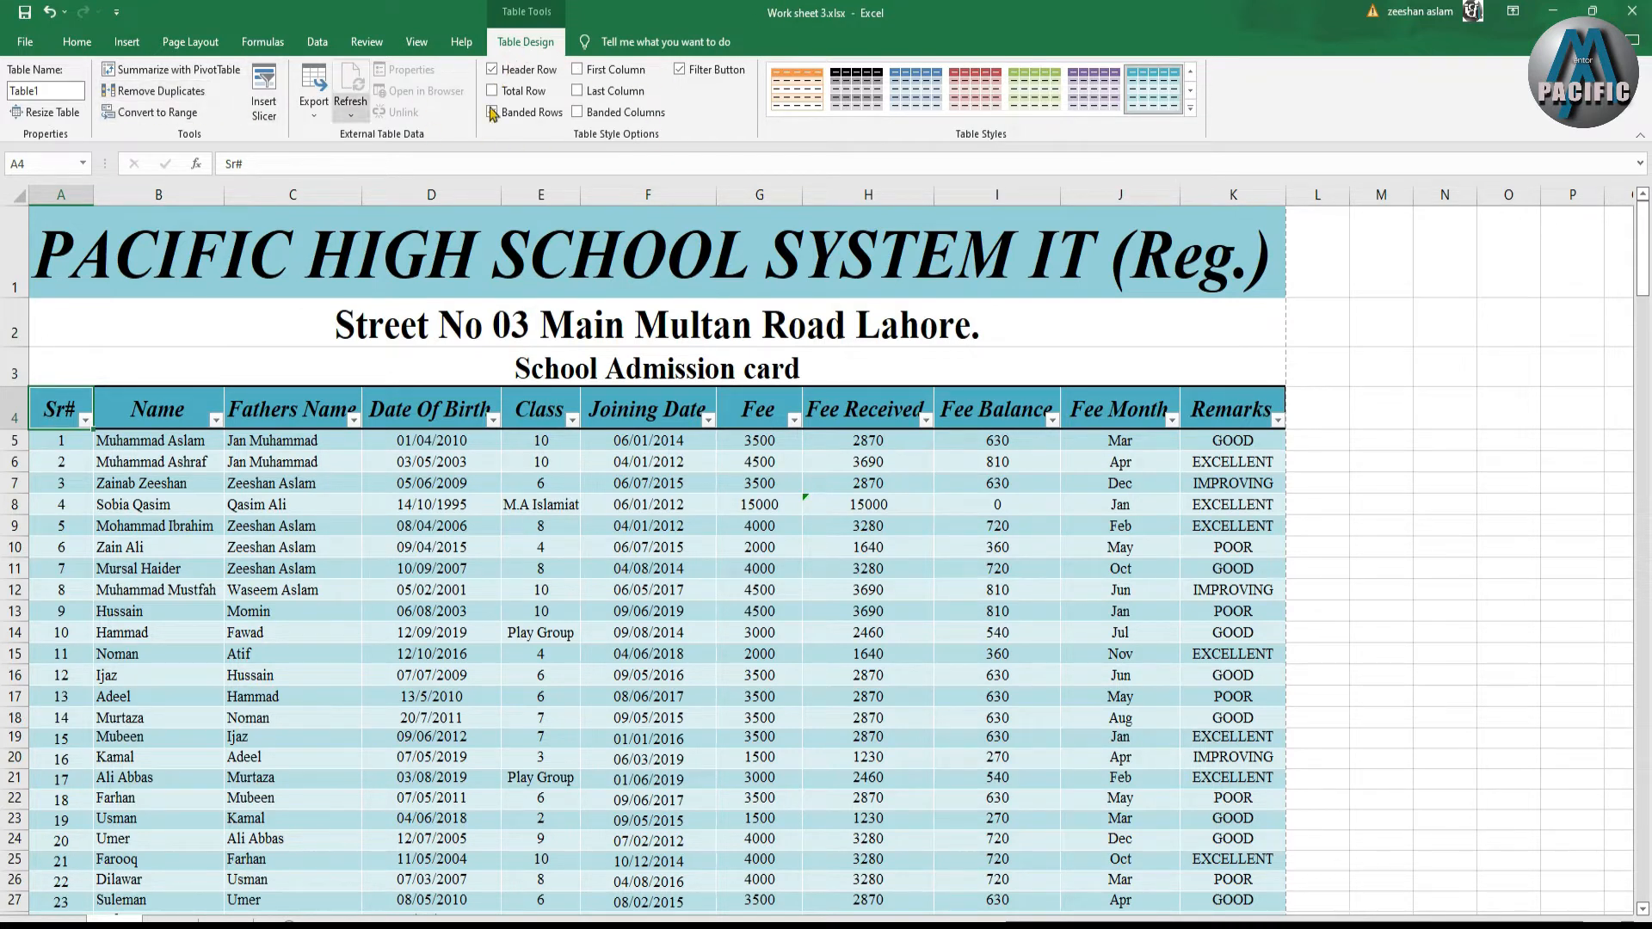
pyautogui.scroll(-2, 402, 596)
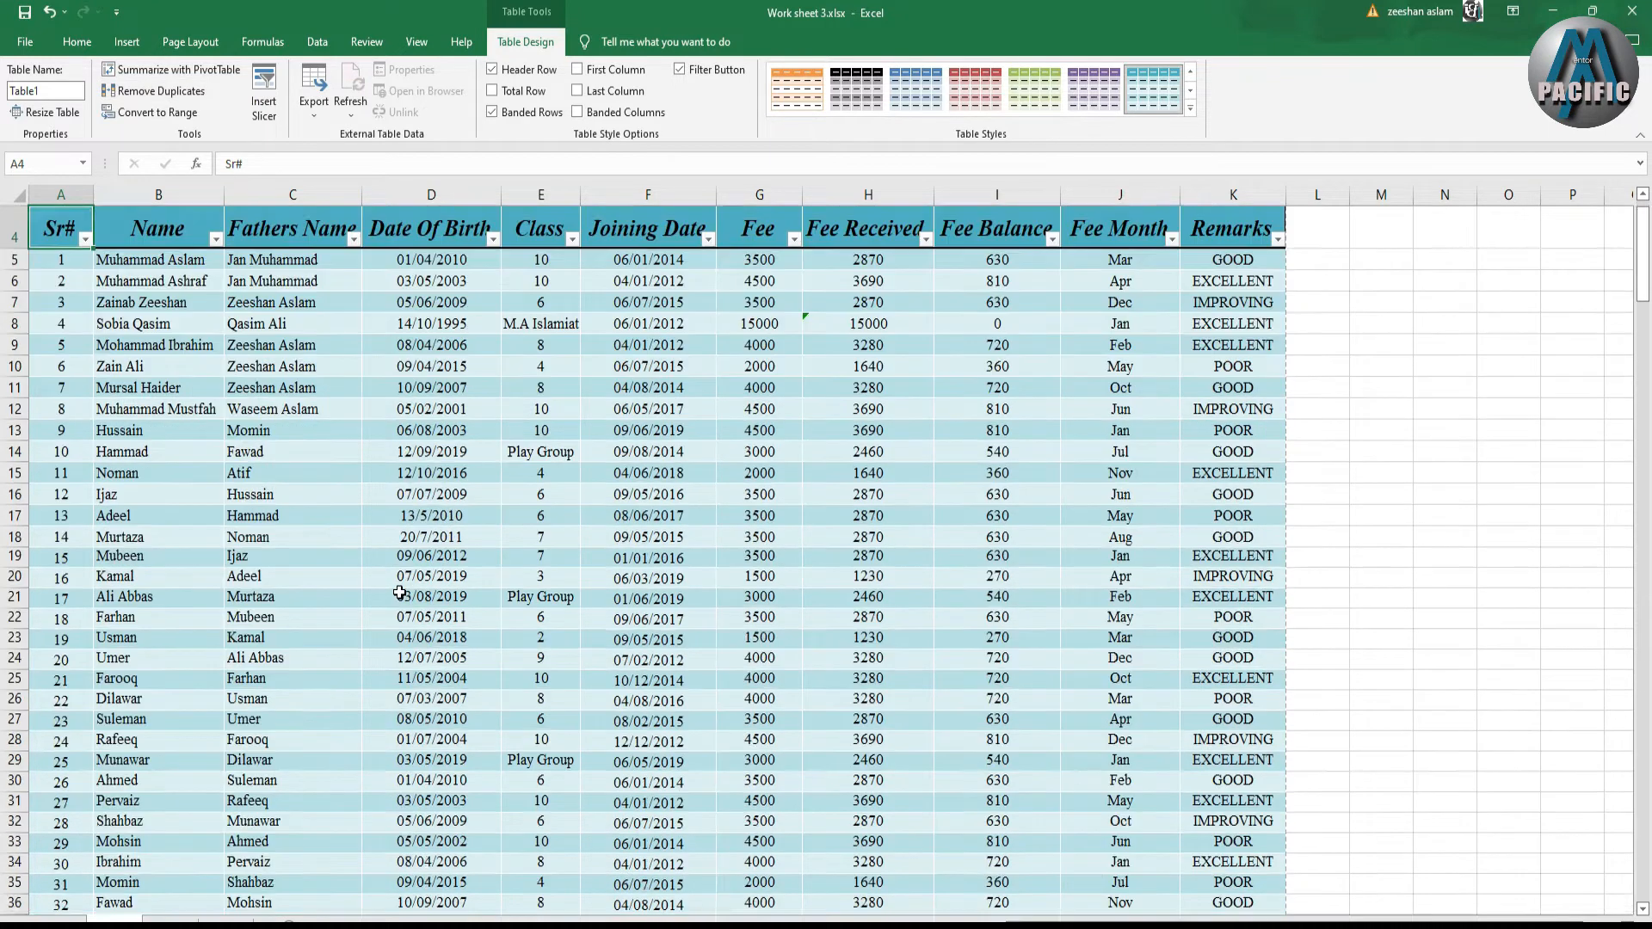
pyautogui.scroll(2, 400, 594)
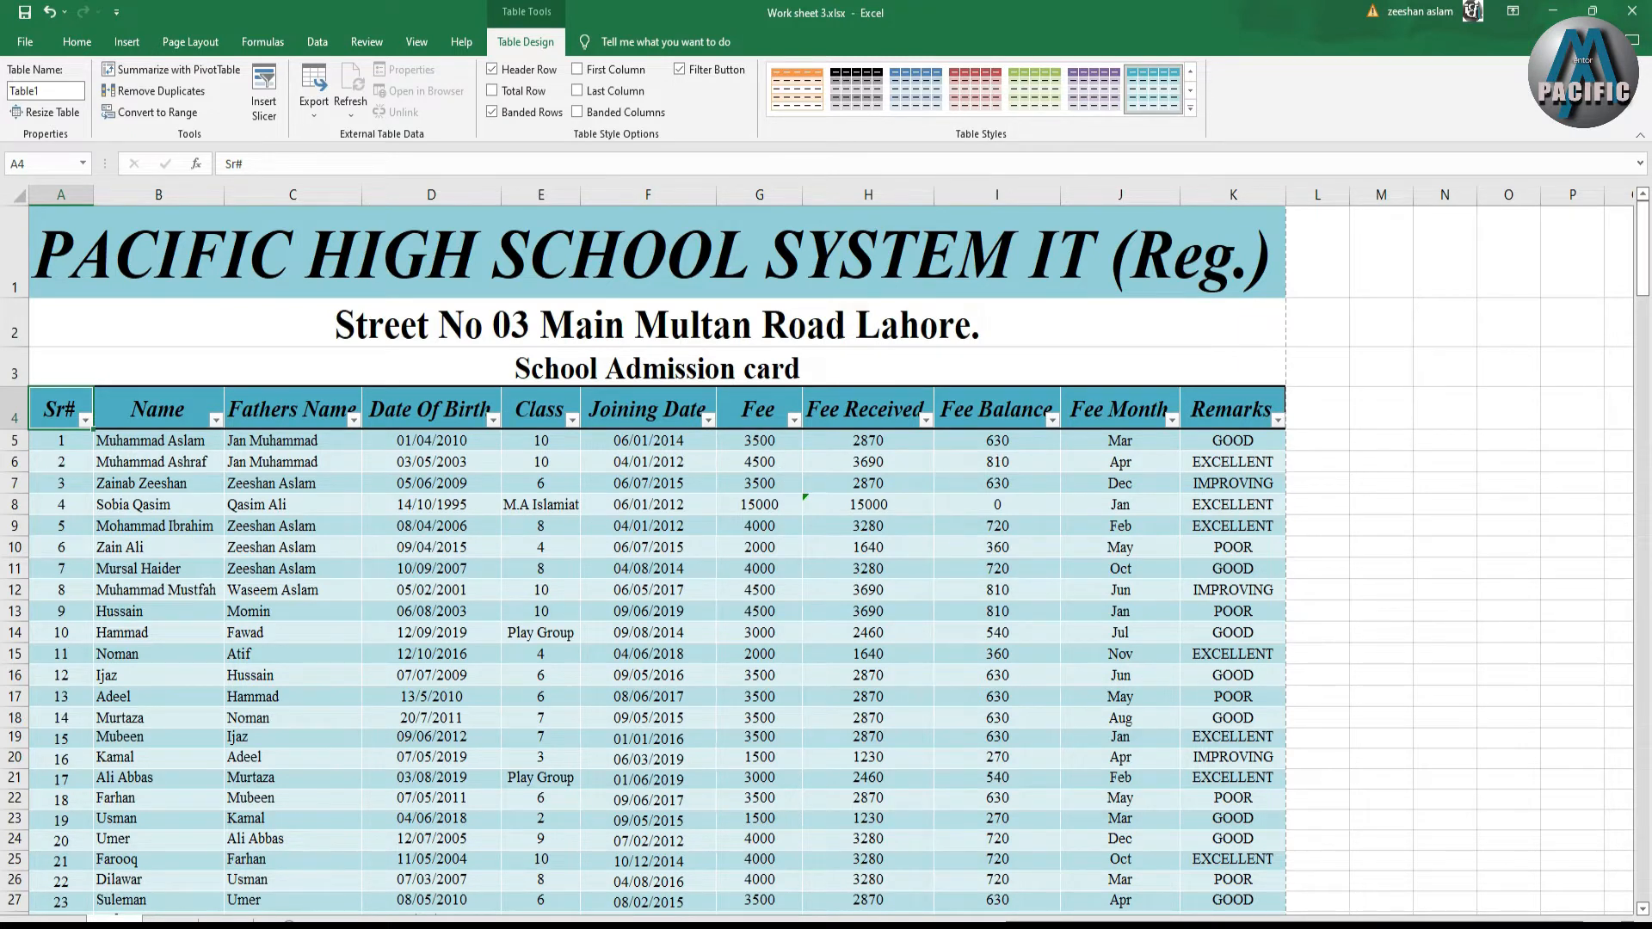
# In the green practice table, enter 5000 under Column4 and 3000 under Column5 in row 9.
pyautogui.click(170, 920)
pyautogui.click(471, 363)
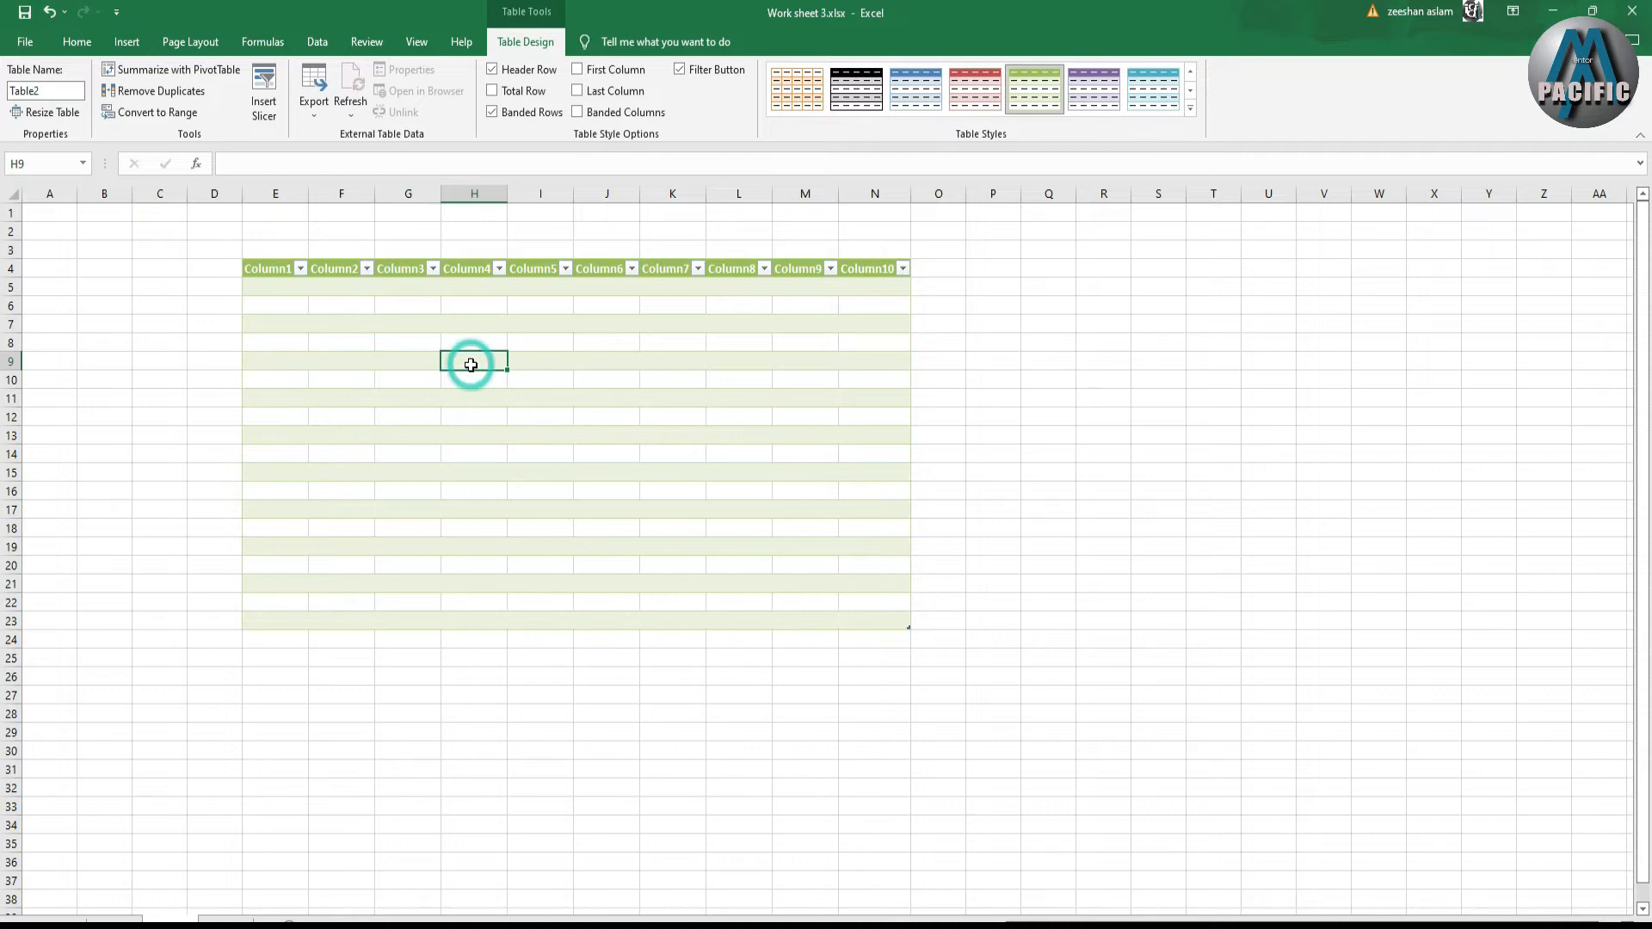
pyautogui.write('5000')
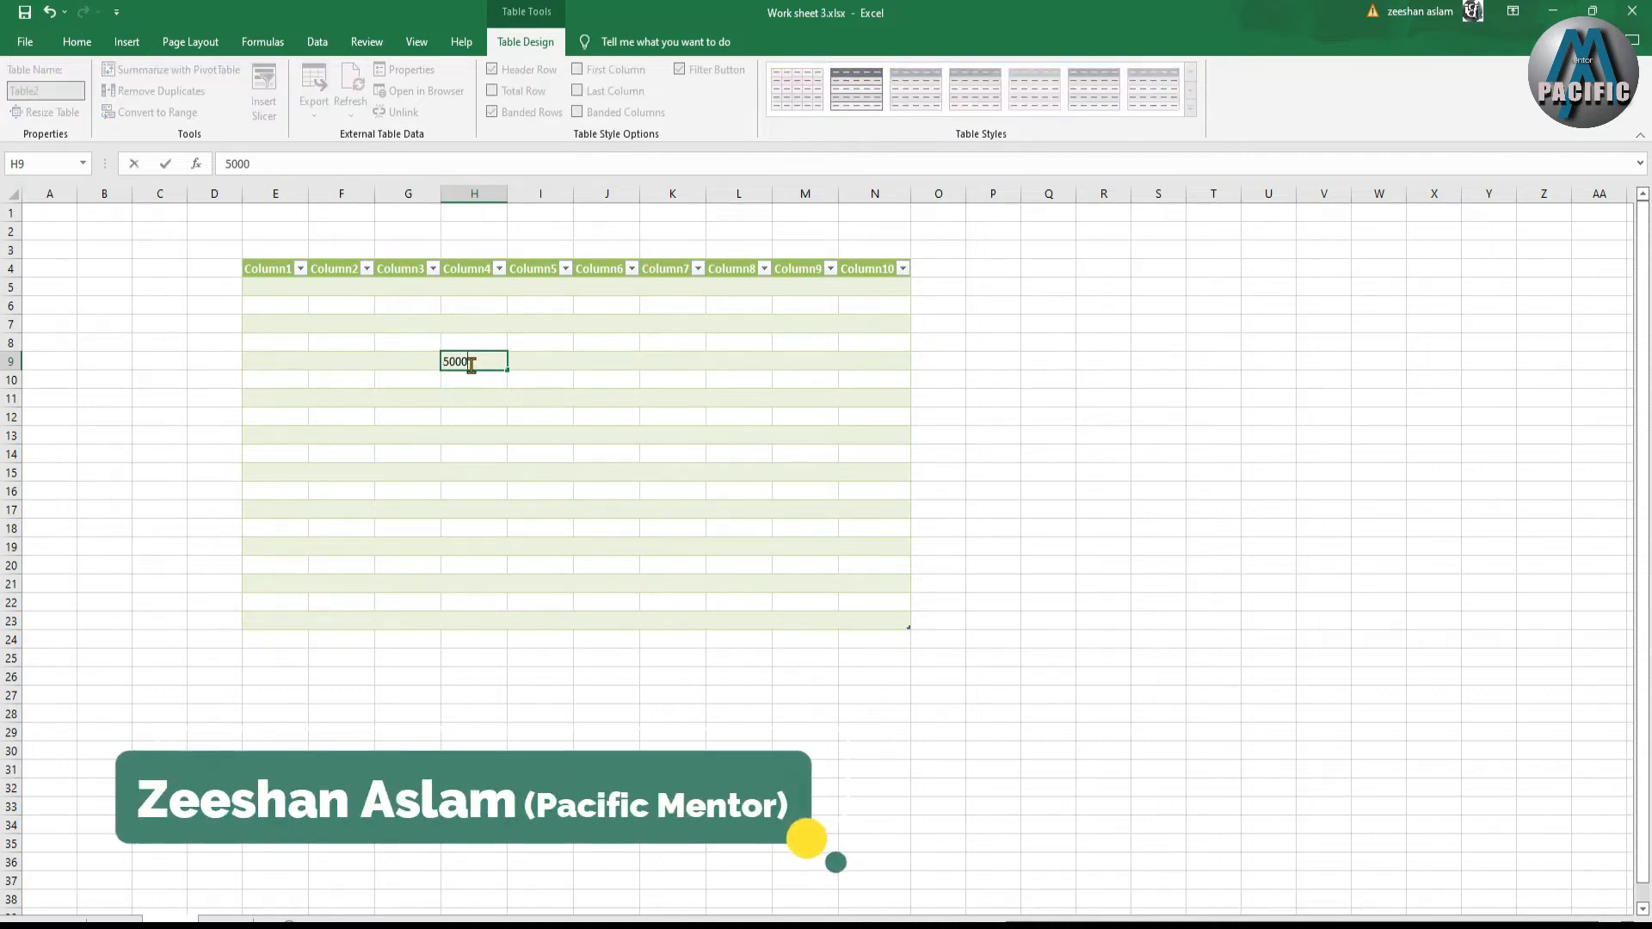
pyautogui.press('Tab')
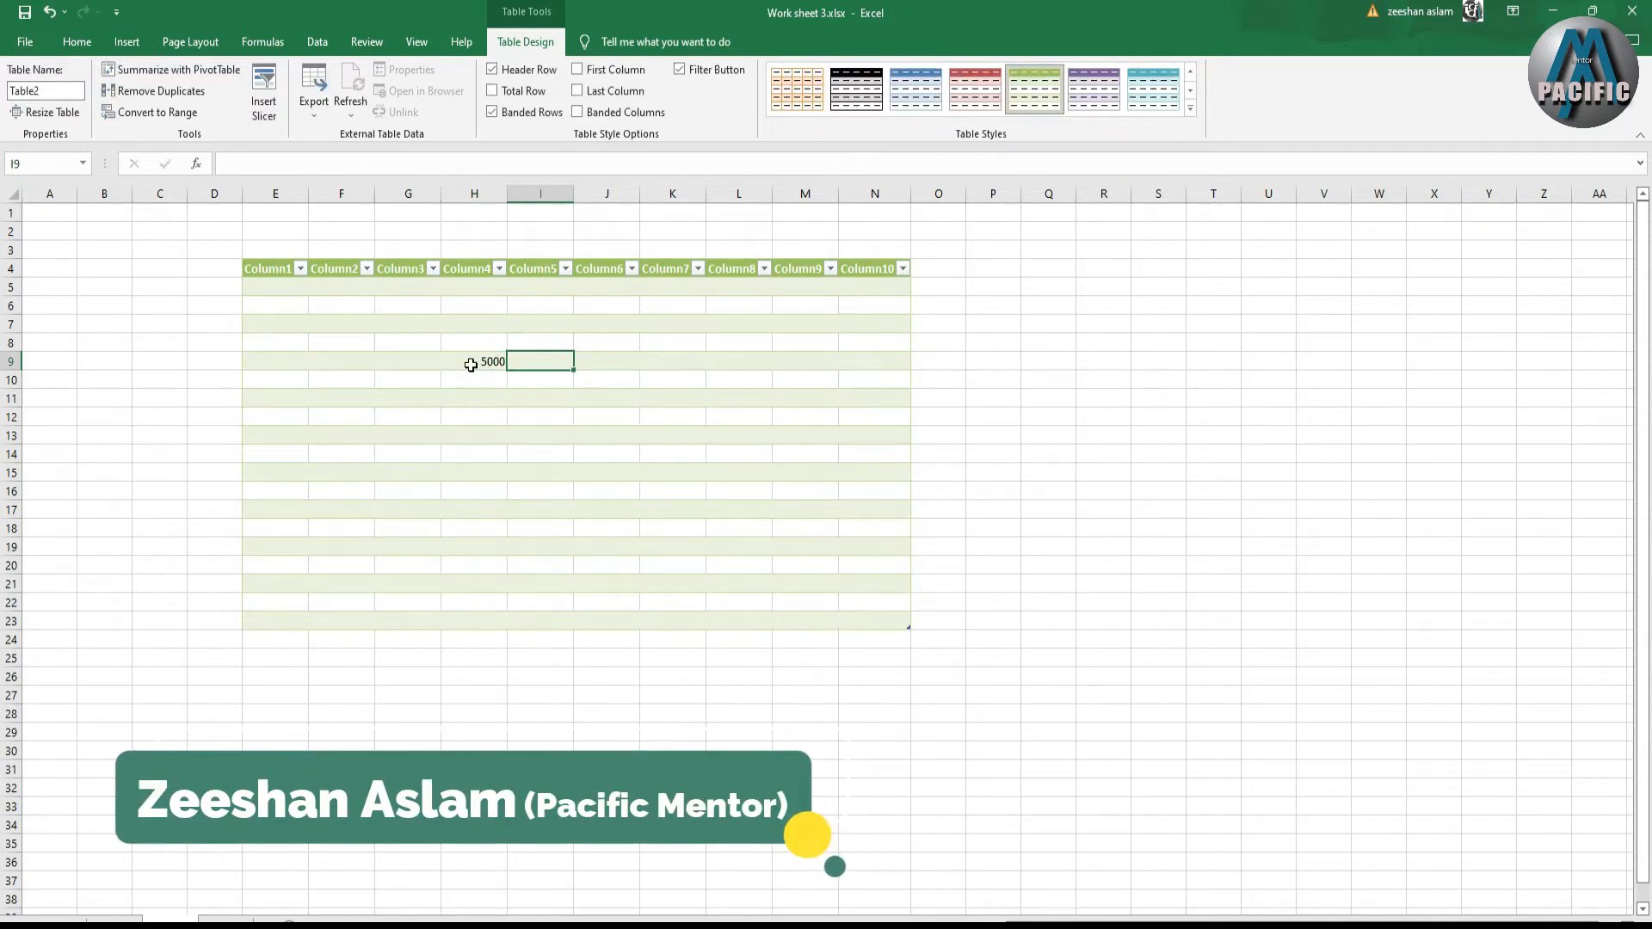
pyautogui.write('3000')
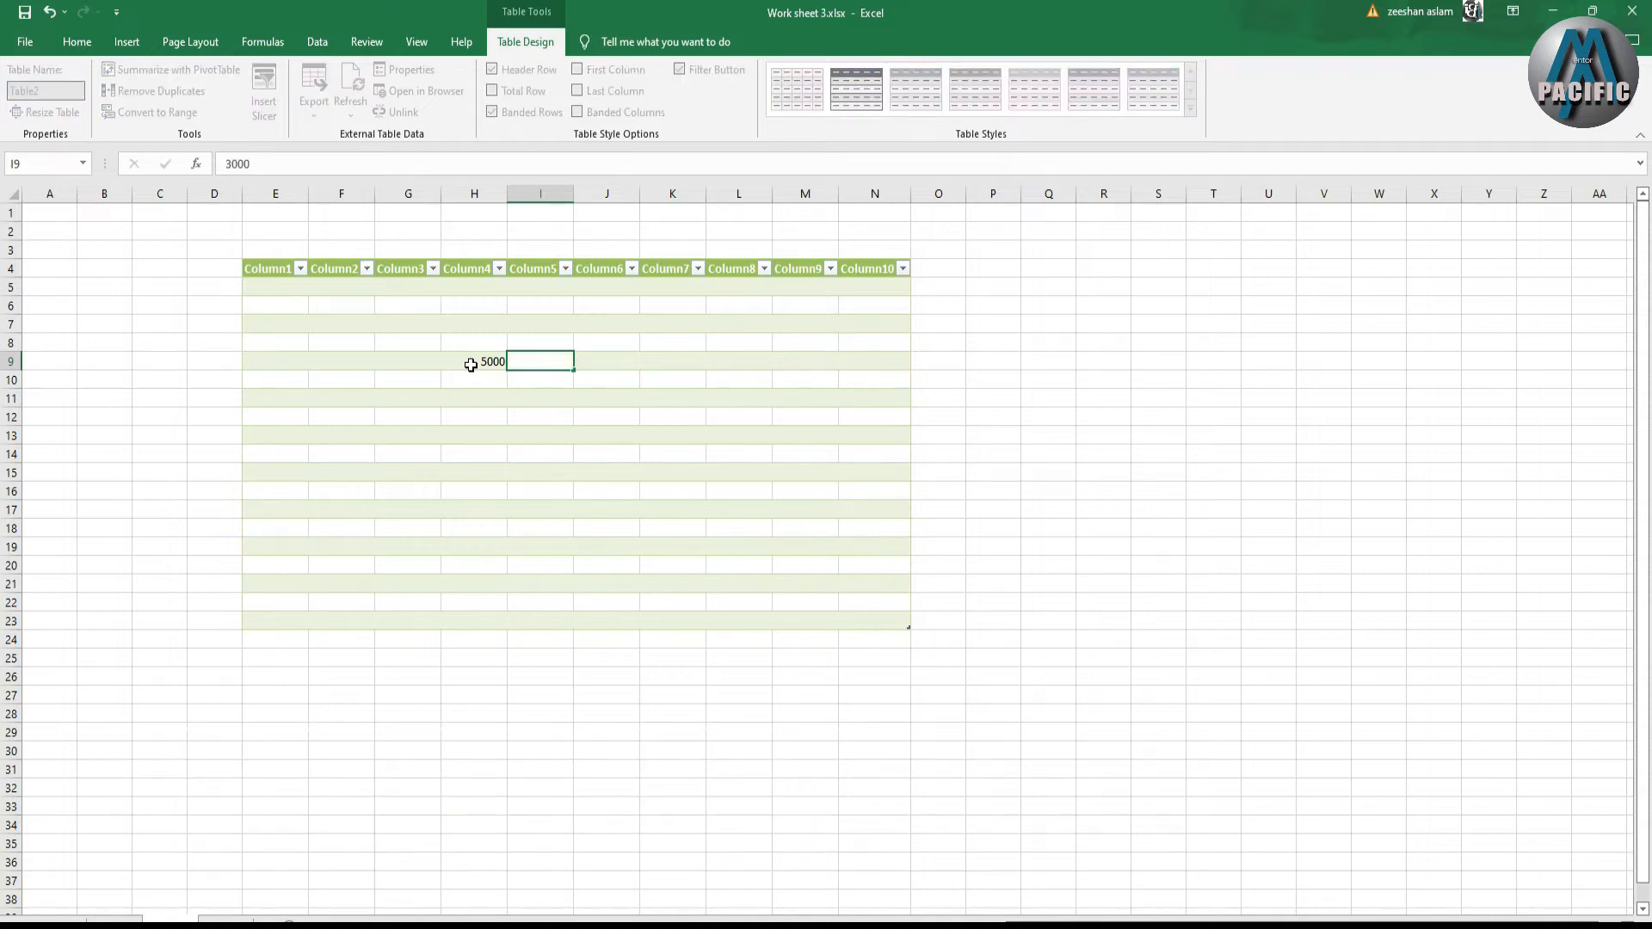
pyautogui.press('Tab')
pyautogui.click(746, 363)
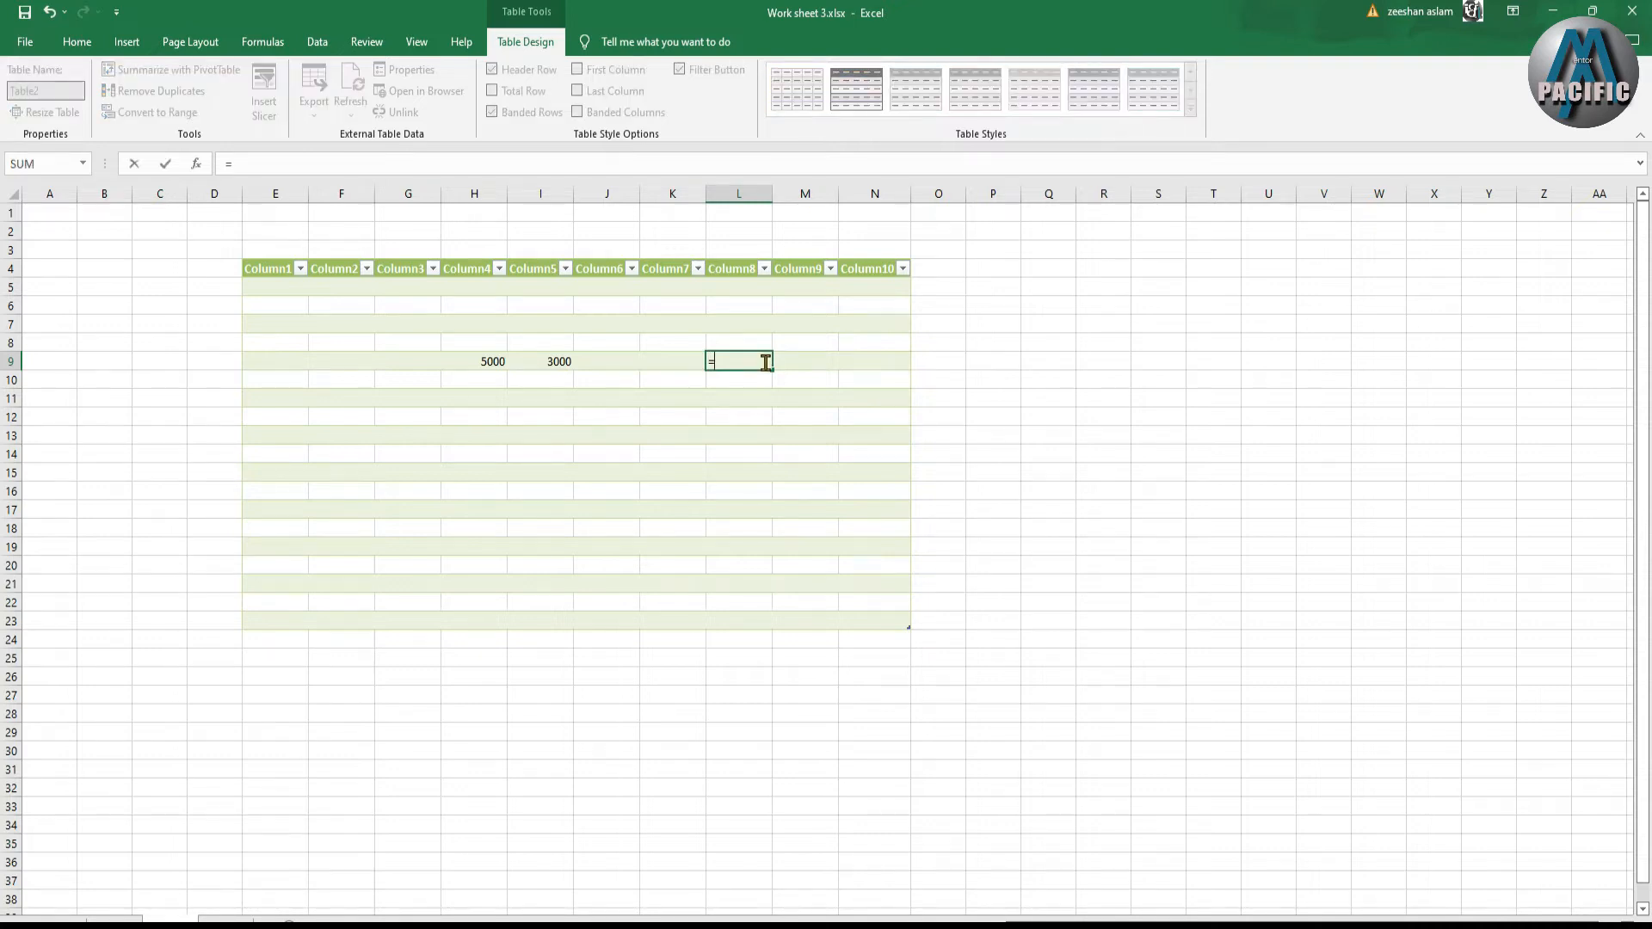
pyautogui.click(486, 358)
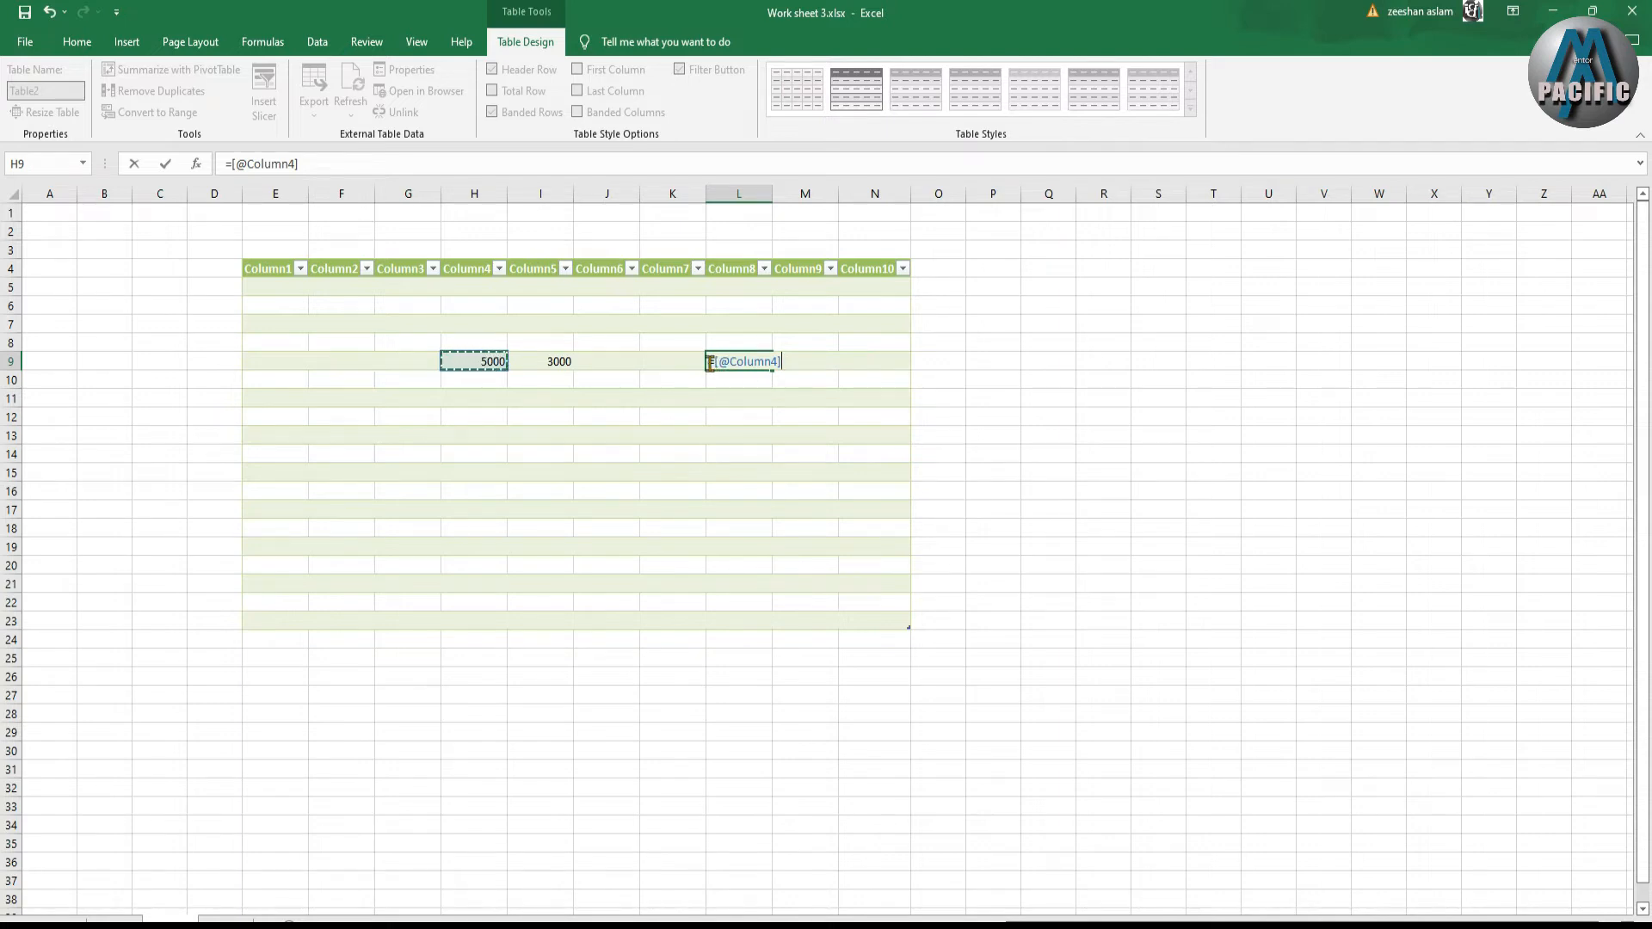
pyautogui.click(714, 362)
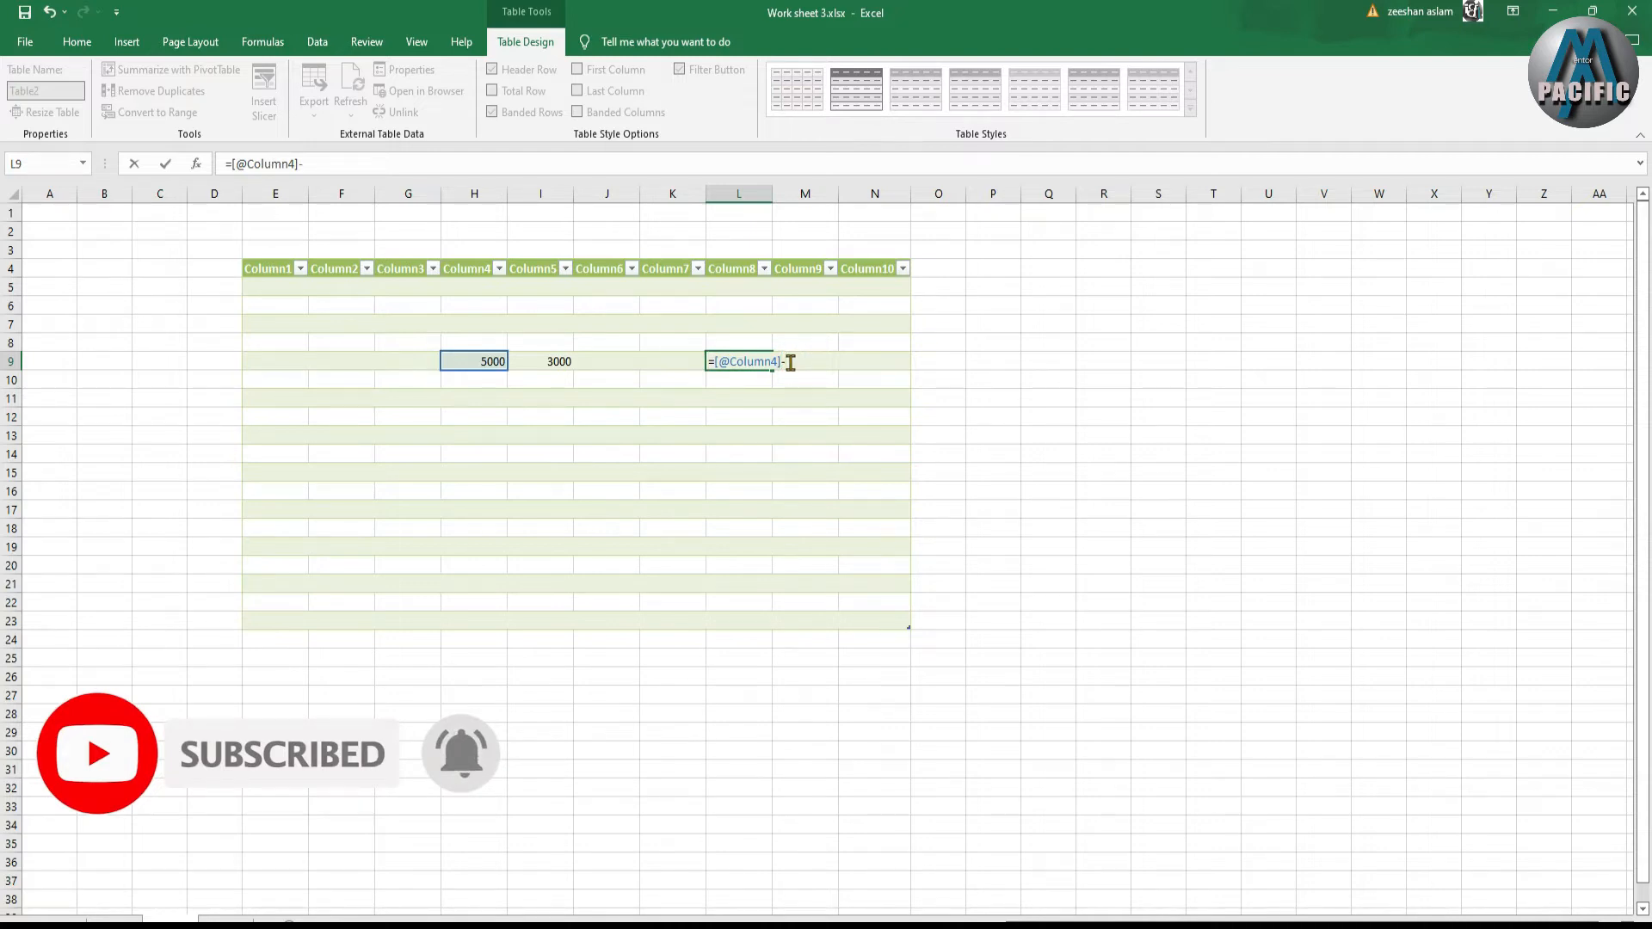
pyautogui.click(535, 357)
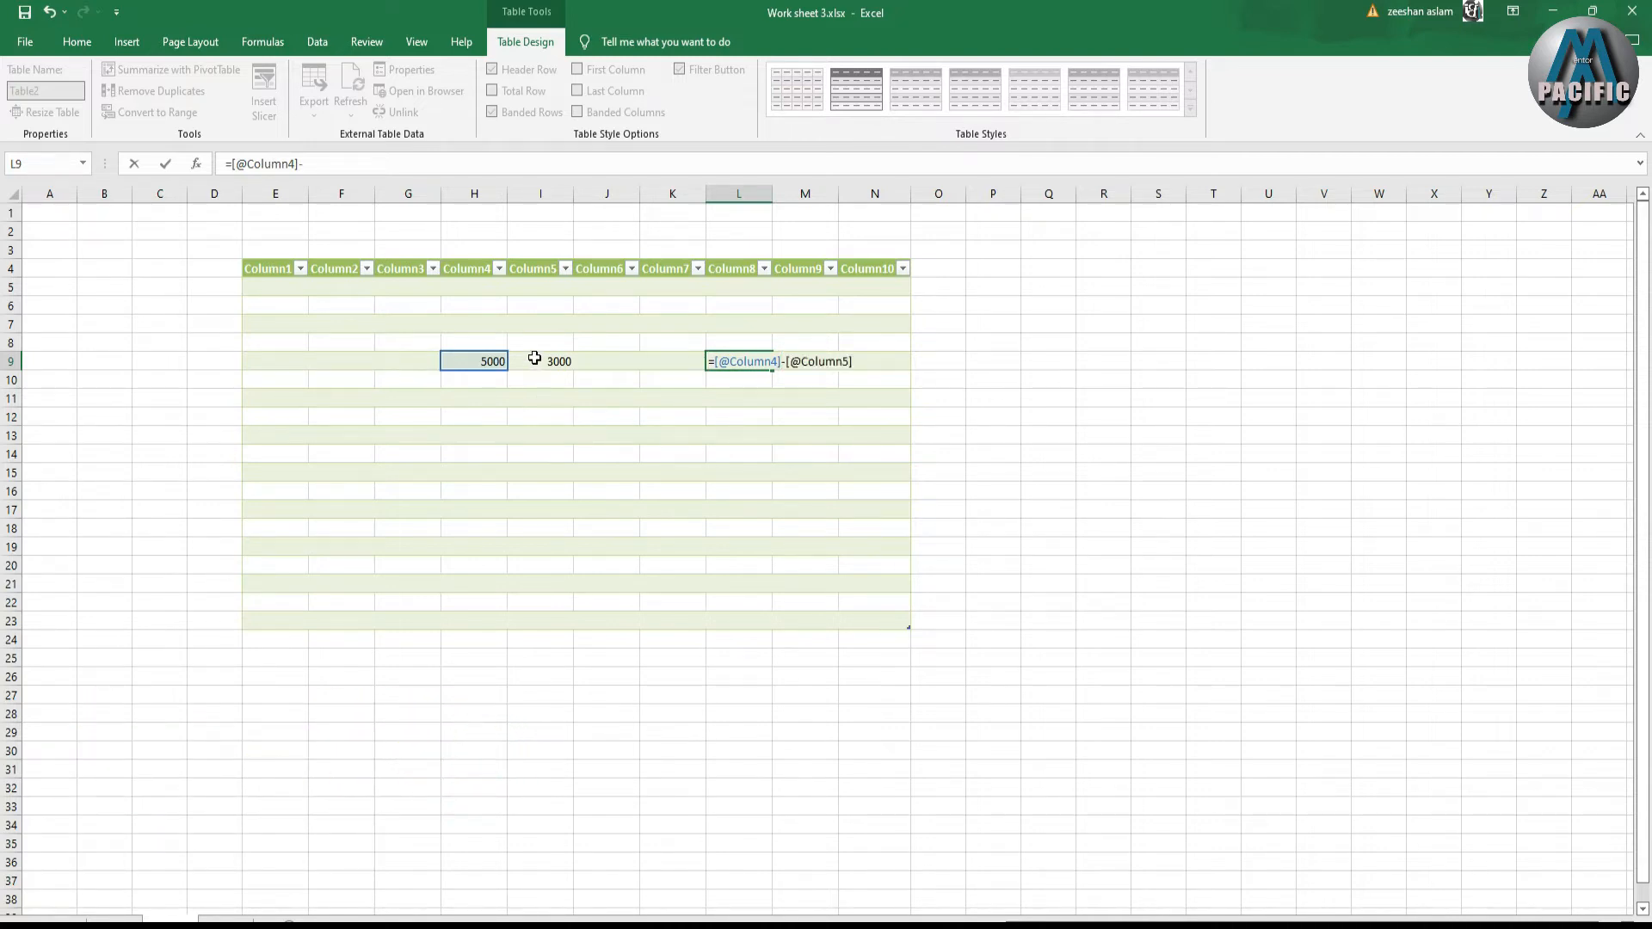
pyautogui.press('Return')
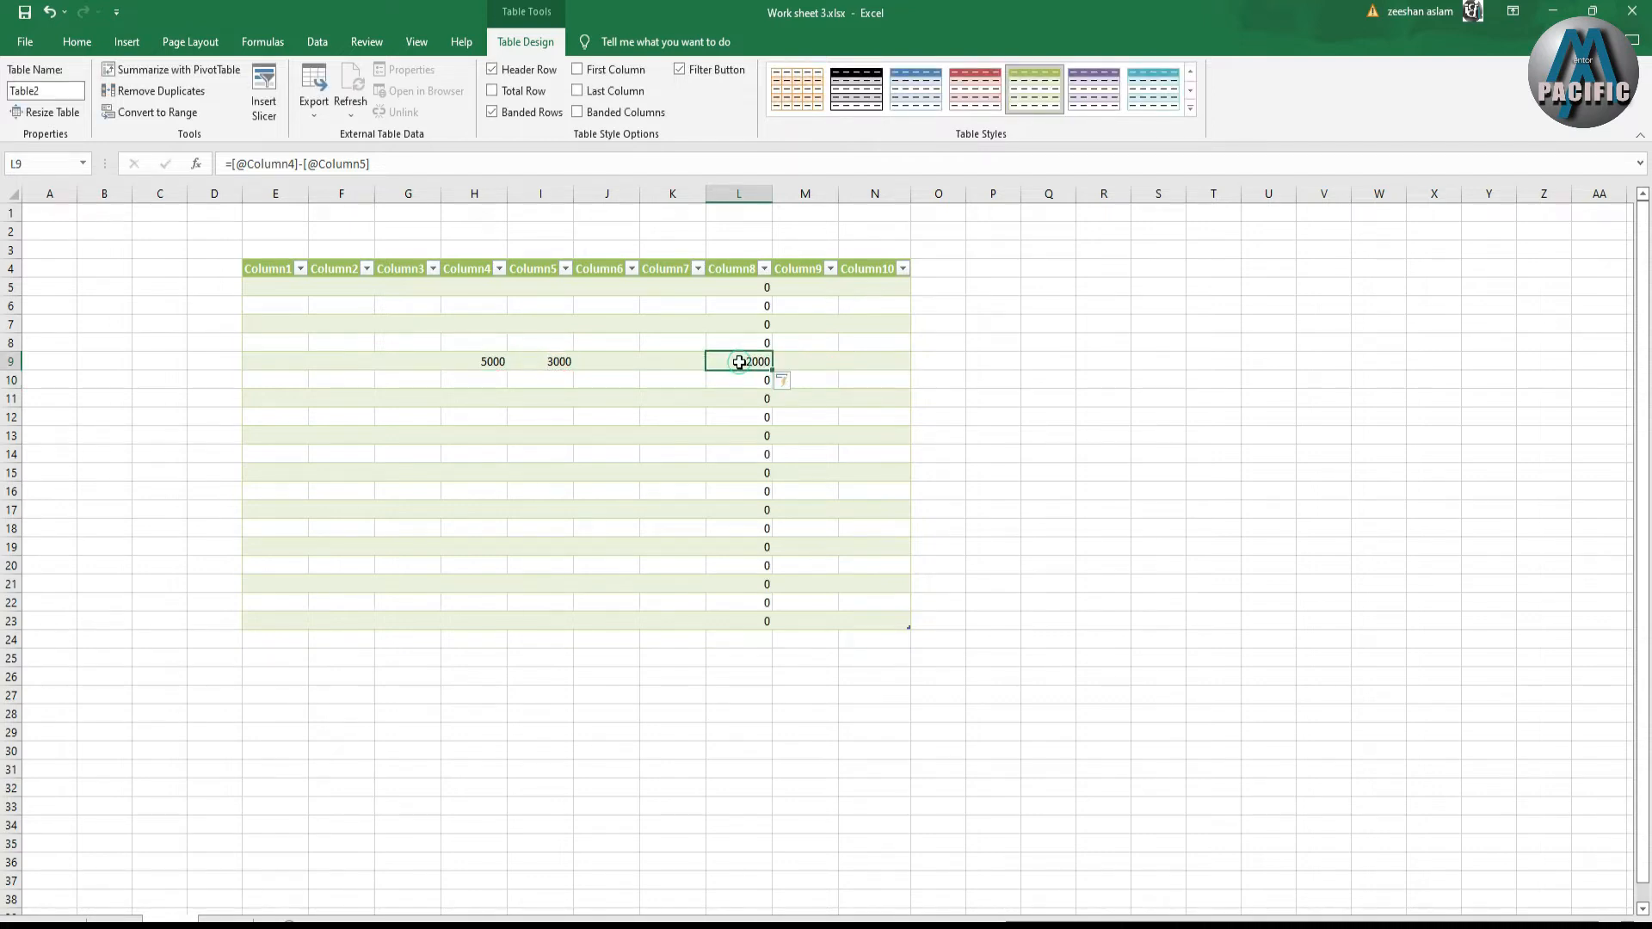
pyautogui.moveTo(762, 286); pyautogui.dragTo(740, 627)
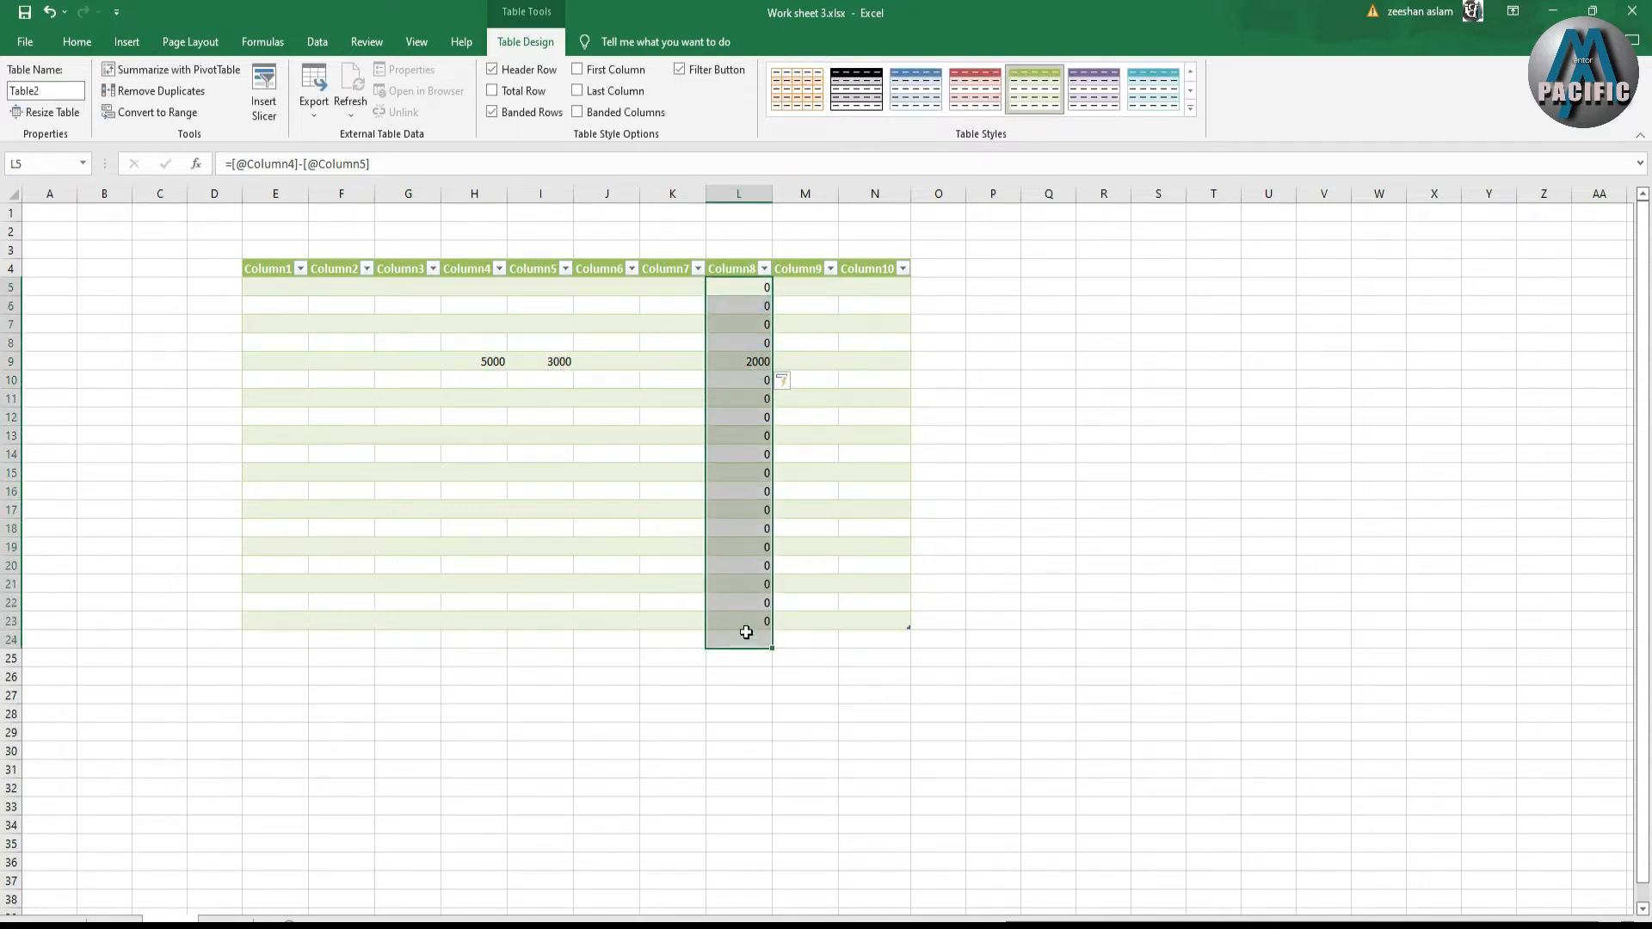
# Enter 2000 under Column4 and 500 under Column5 in row 11 to test the subtraction formula.
pyautogui.click(476, 396)
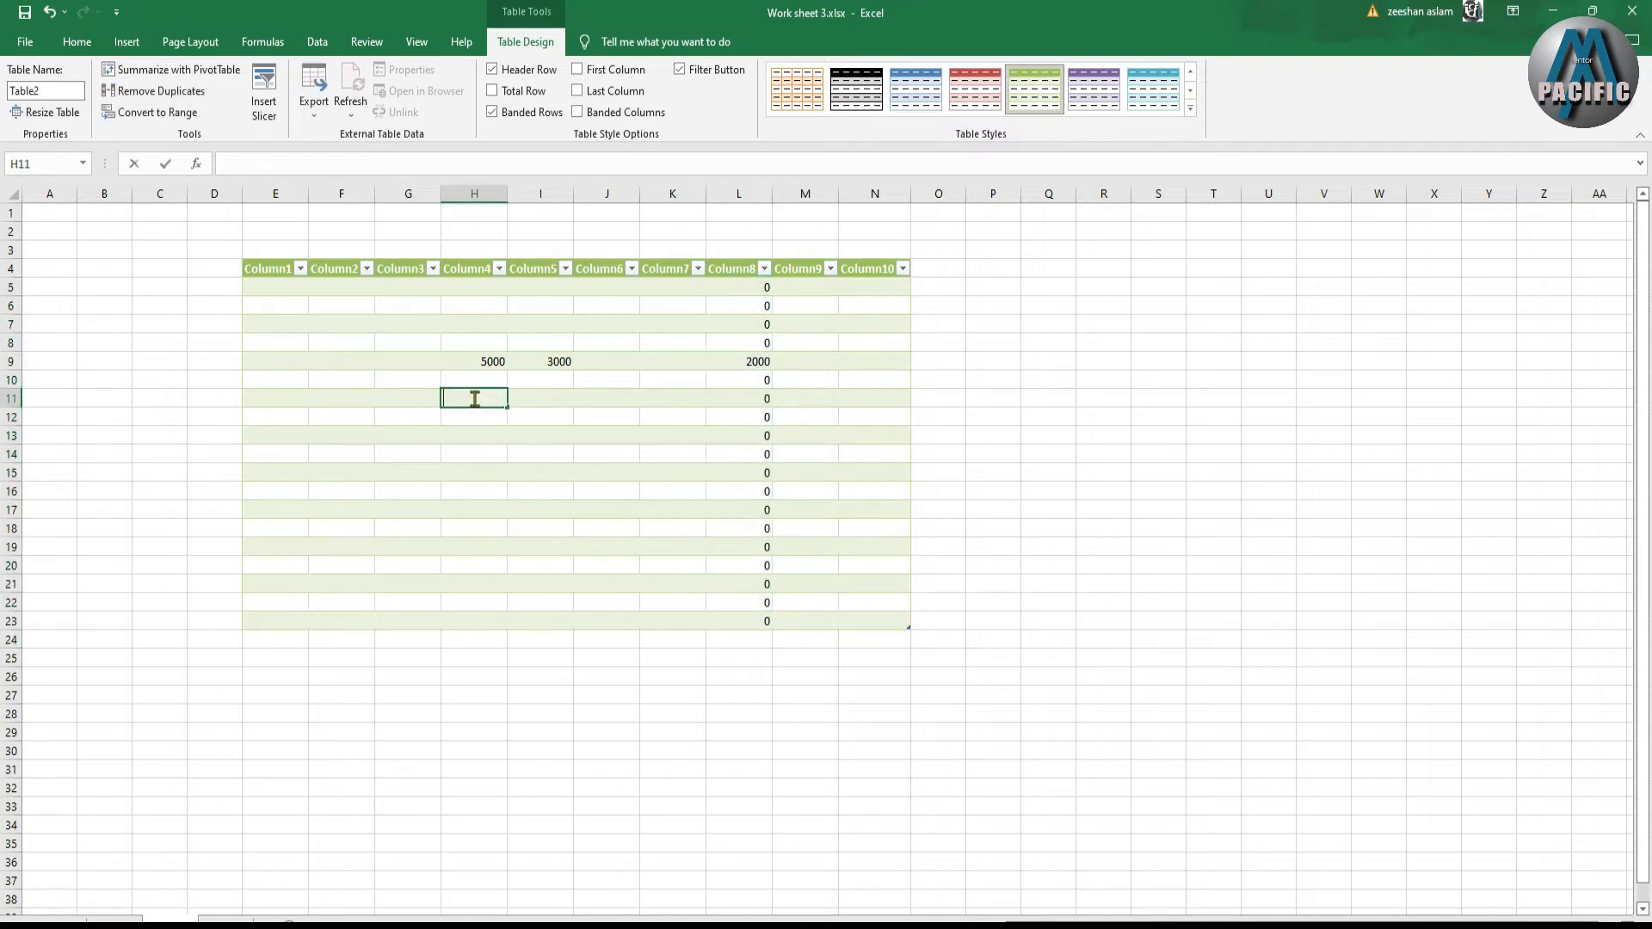
pyautogui.write('2000')
pyautogui.press('Tab')
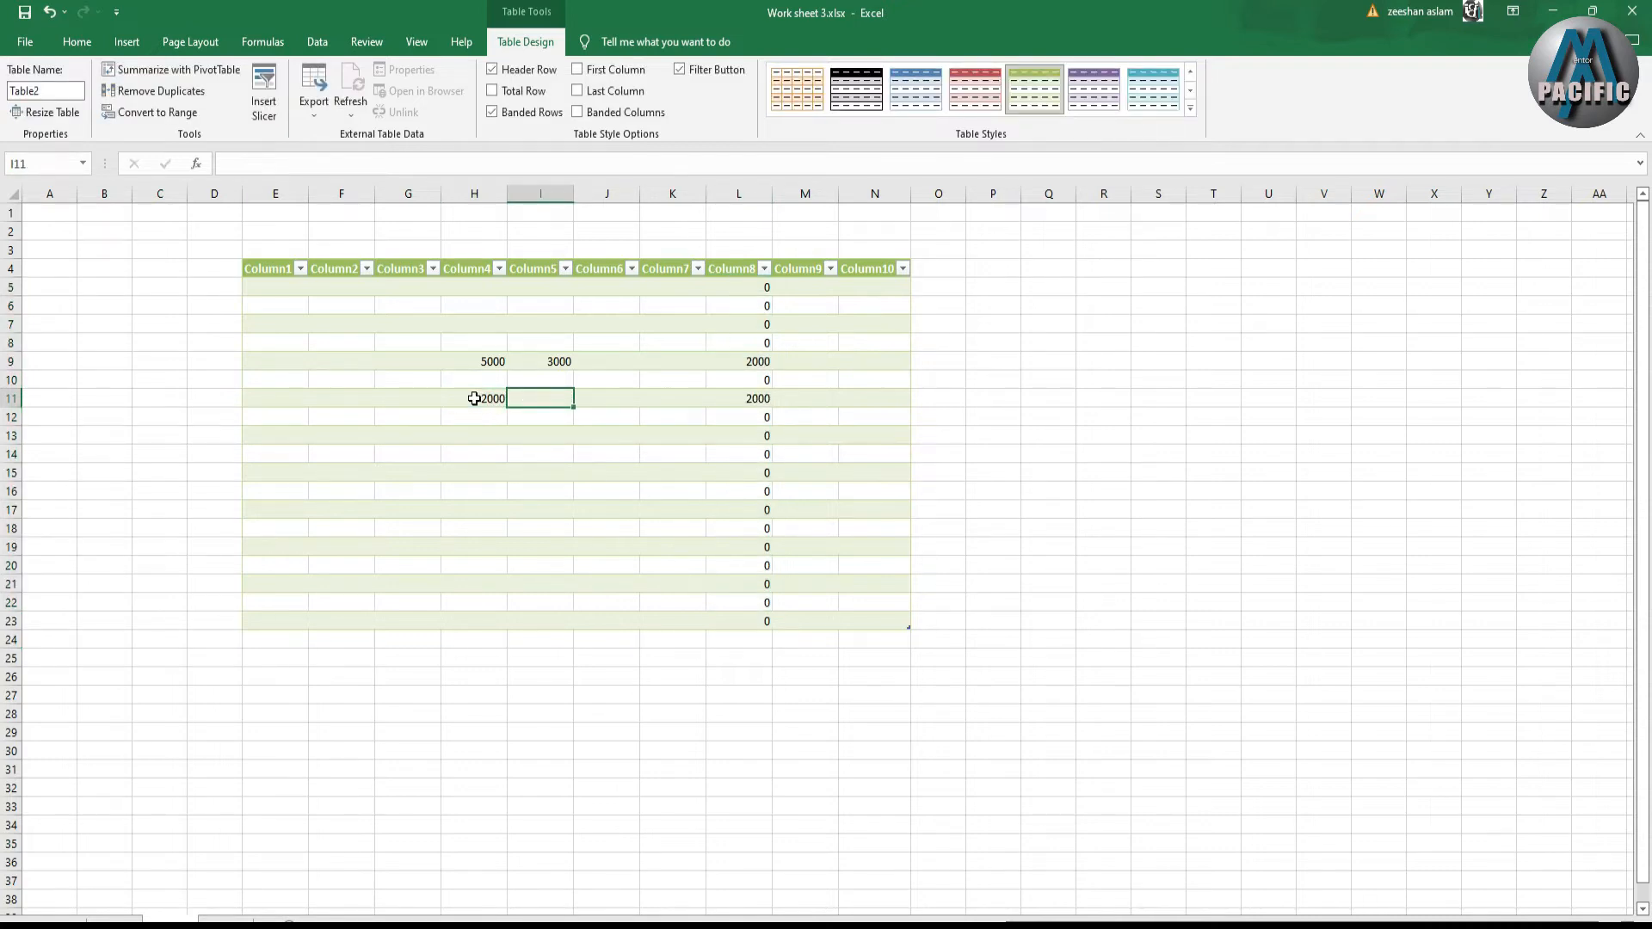
pyautogui.write('500')
pyautogui.press('Return')
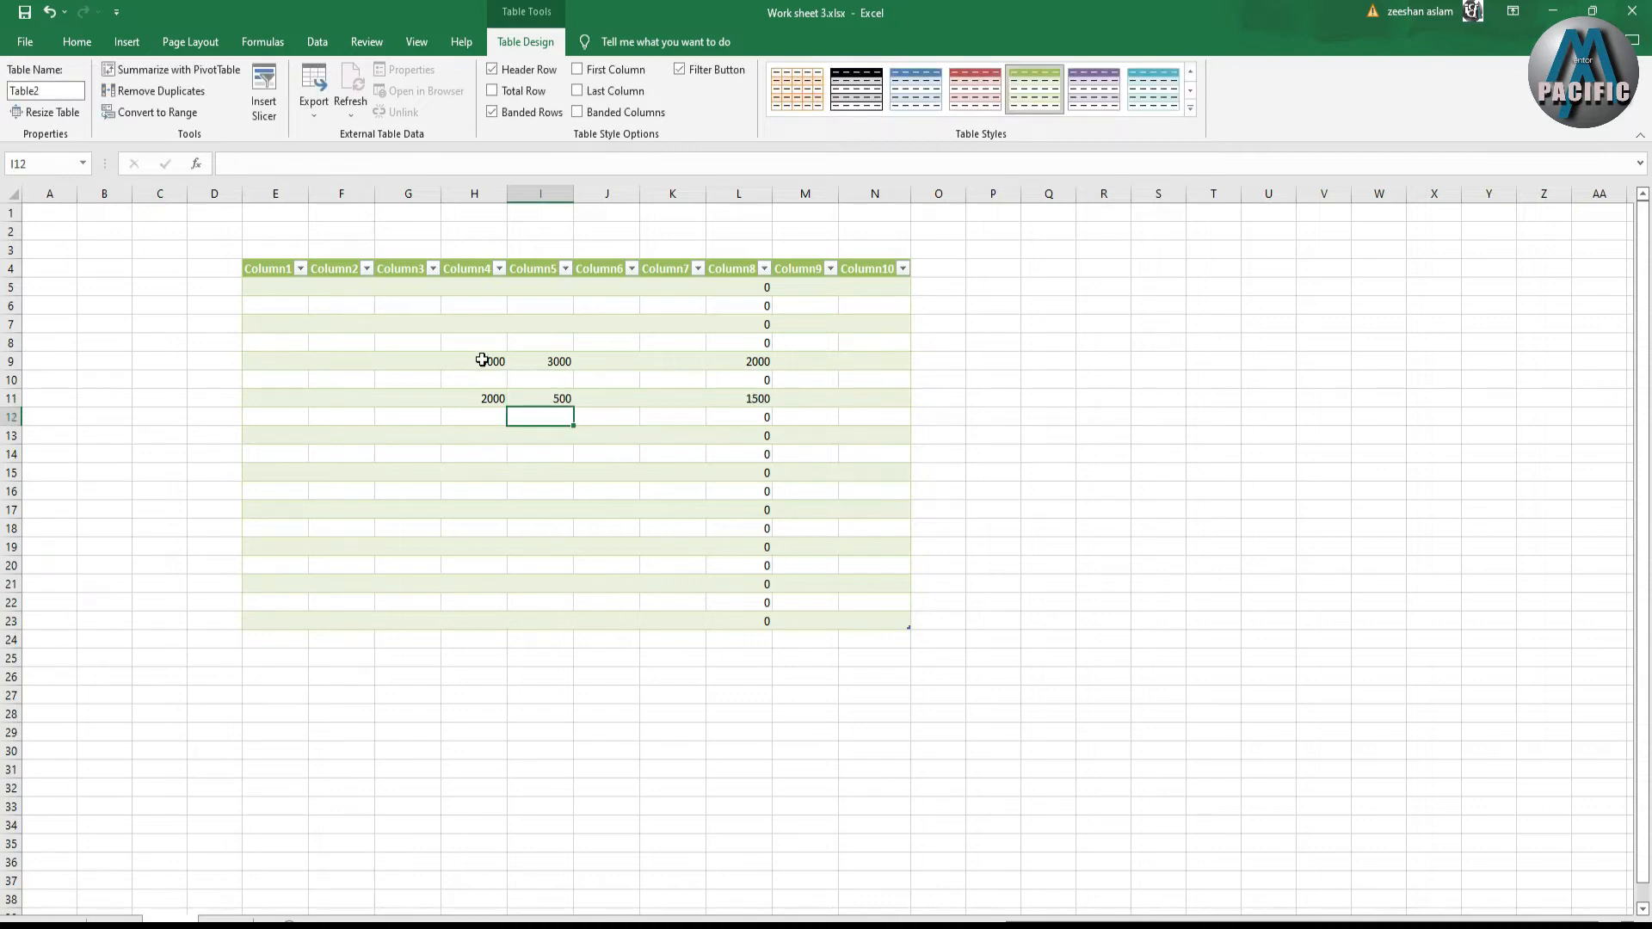
pyautogui.moveTo(483, 357); pyautogui.dragTo(800, 435)
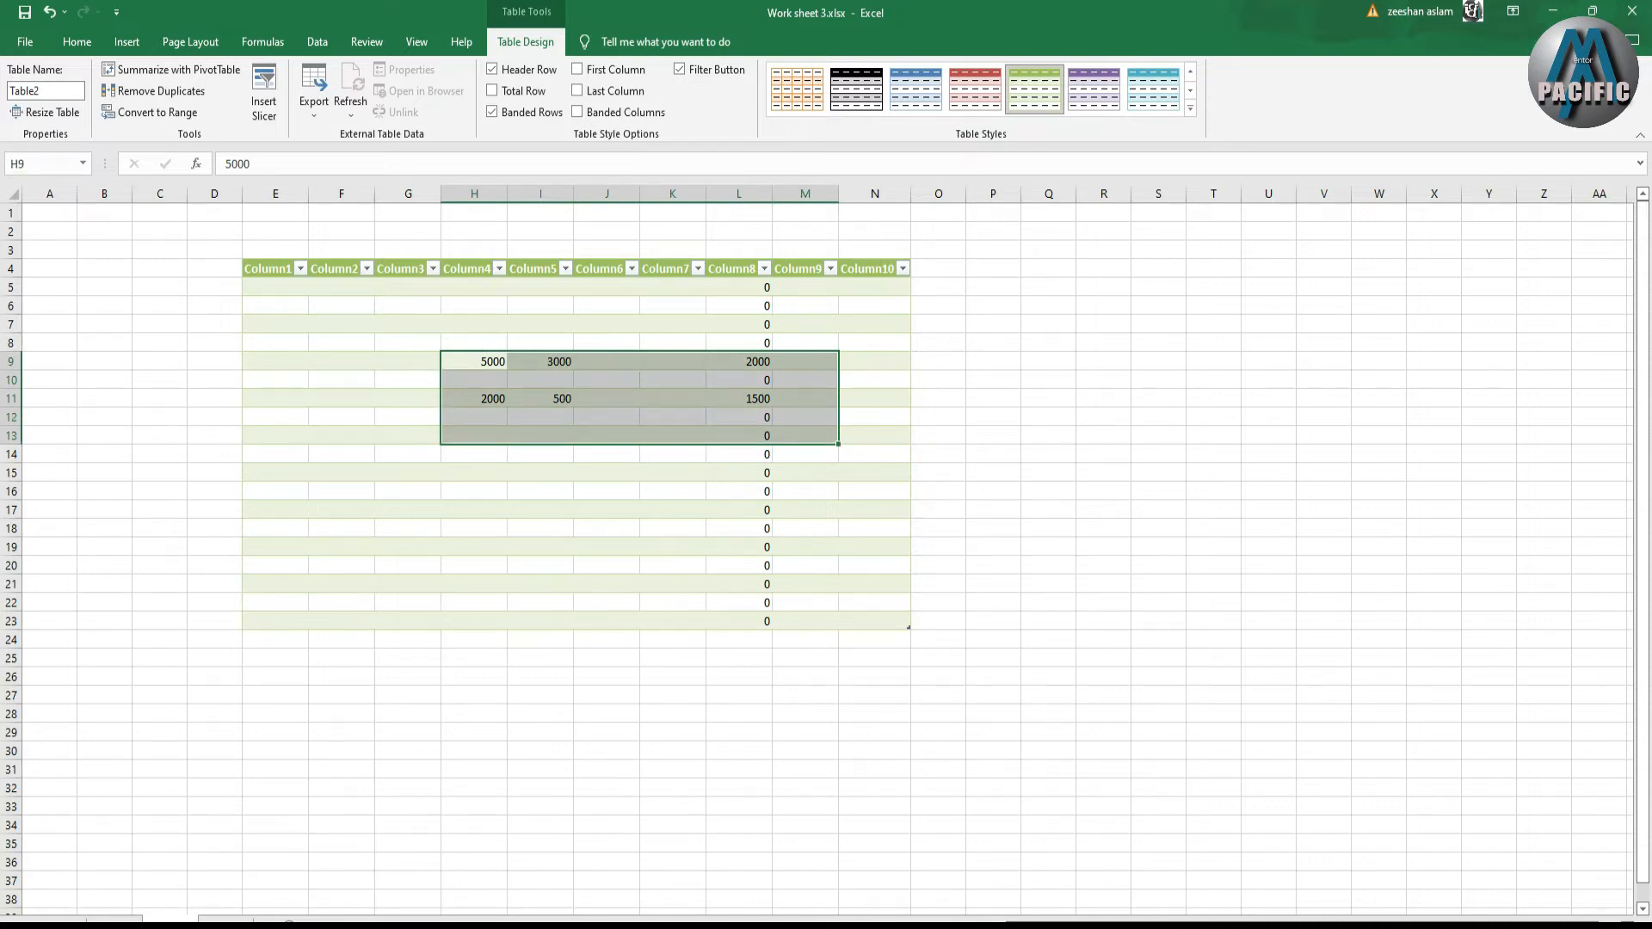
# On the school admission worksheet, filter the Class column to show only class 2.
pyautogui.click(115, 920)
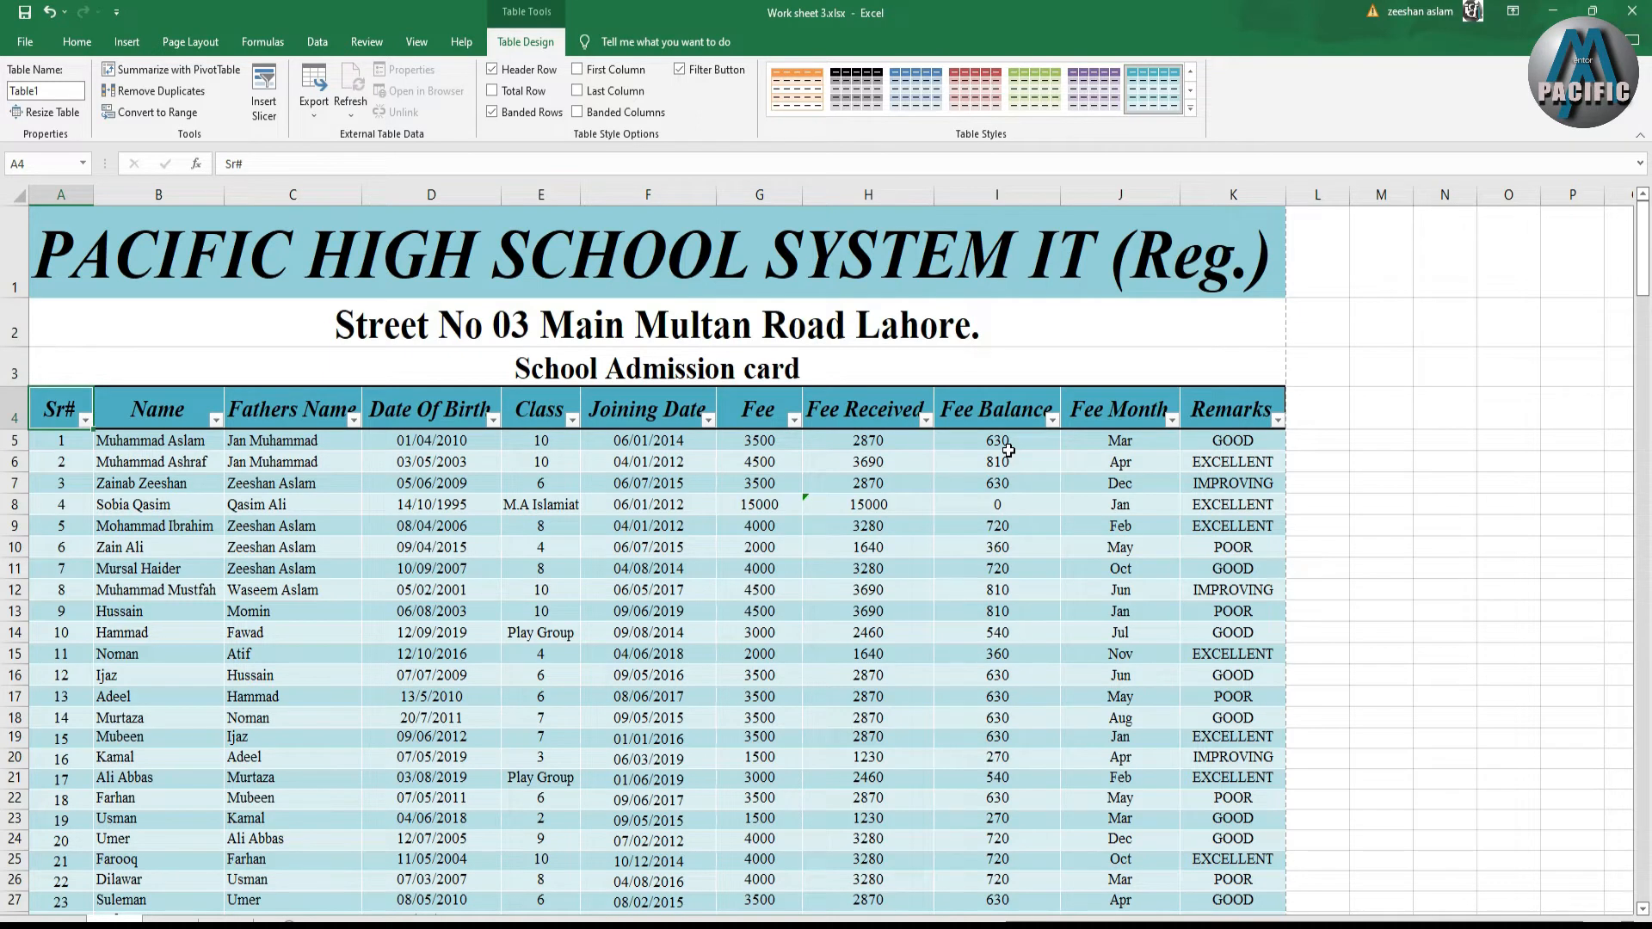
pyautogui.scroll(-7, 1009, 451)
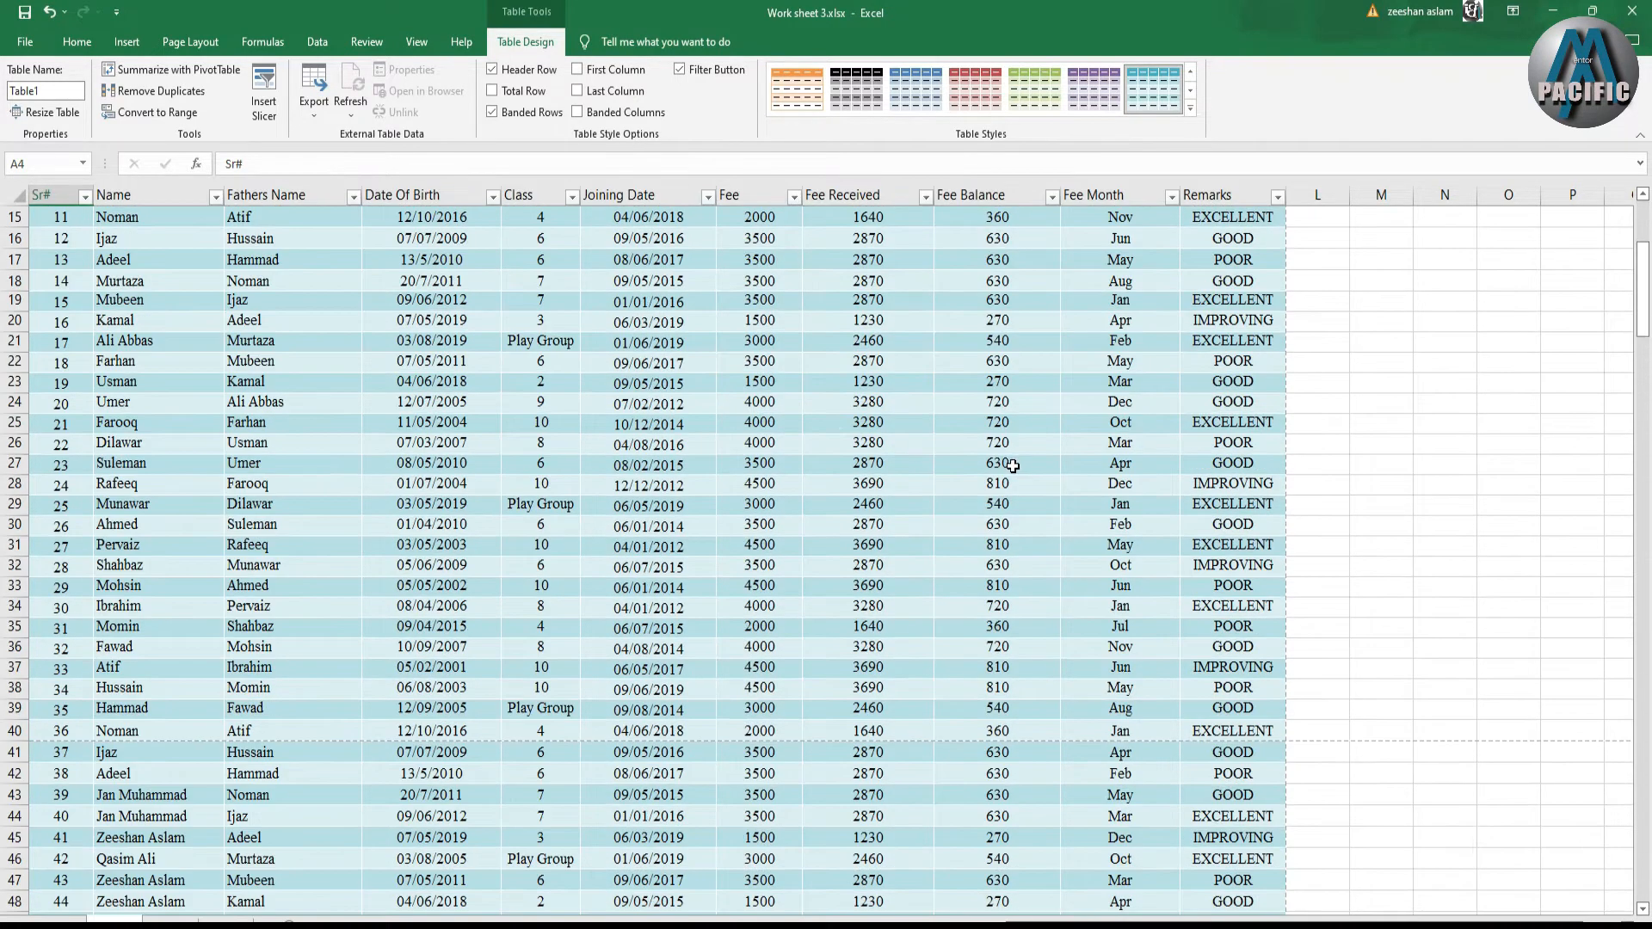
pyautogui.scroll(-3, 1003, 467)
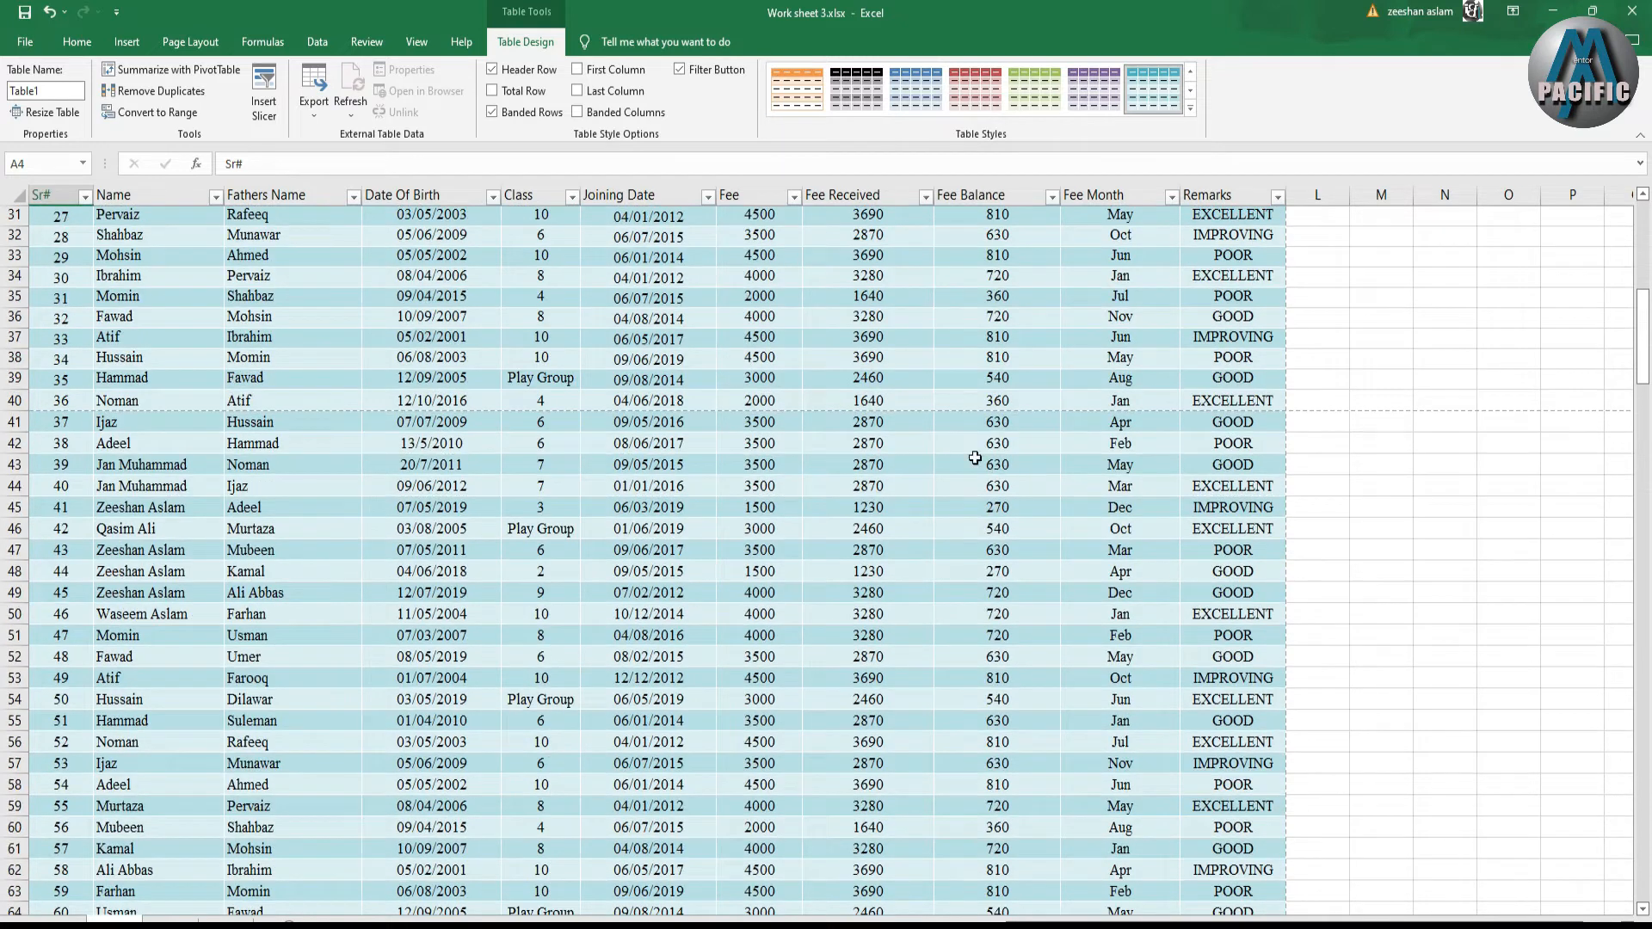
pyautogui.scroll(3, 977, 457)
pyautogui.scroll(7, 945, 445)
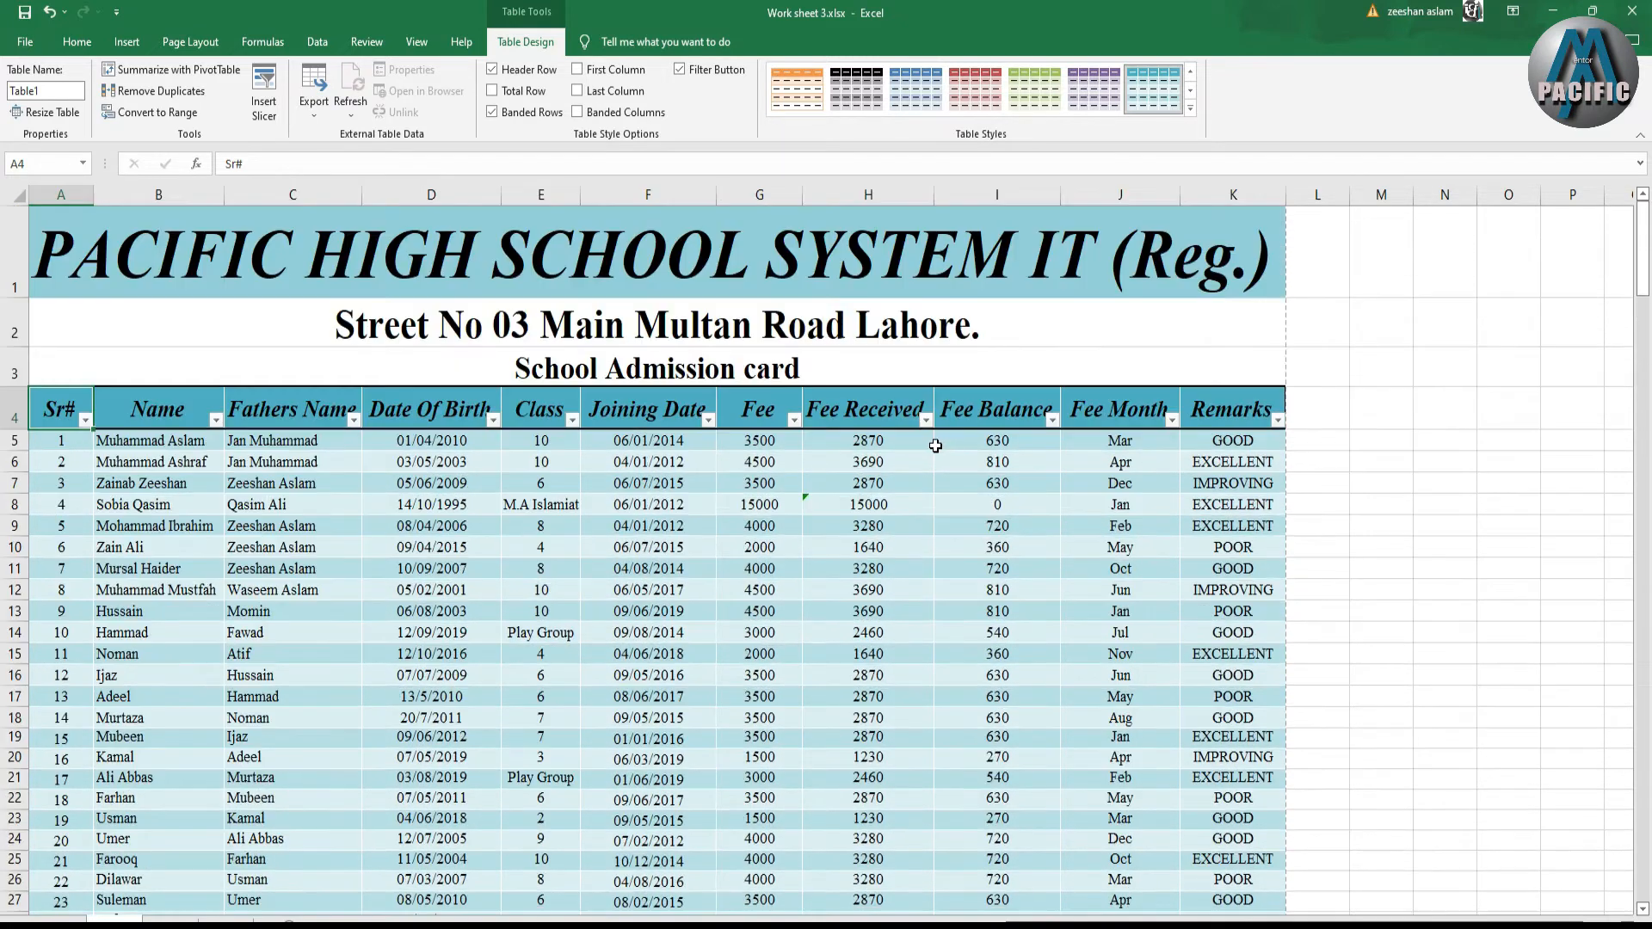
pyautogui.click(572, 420)
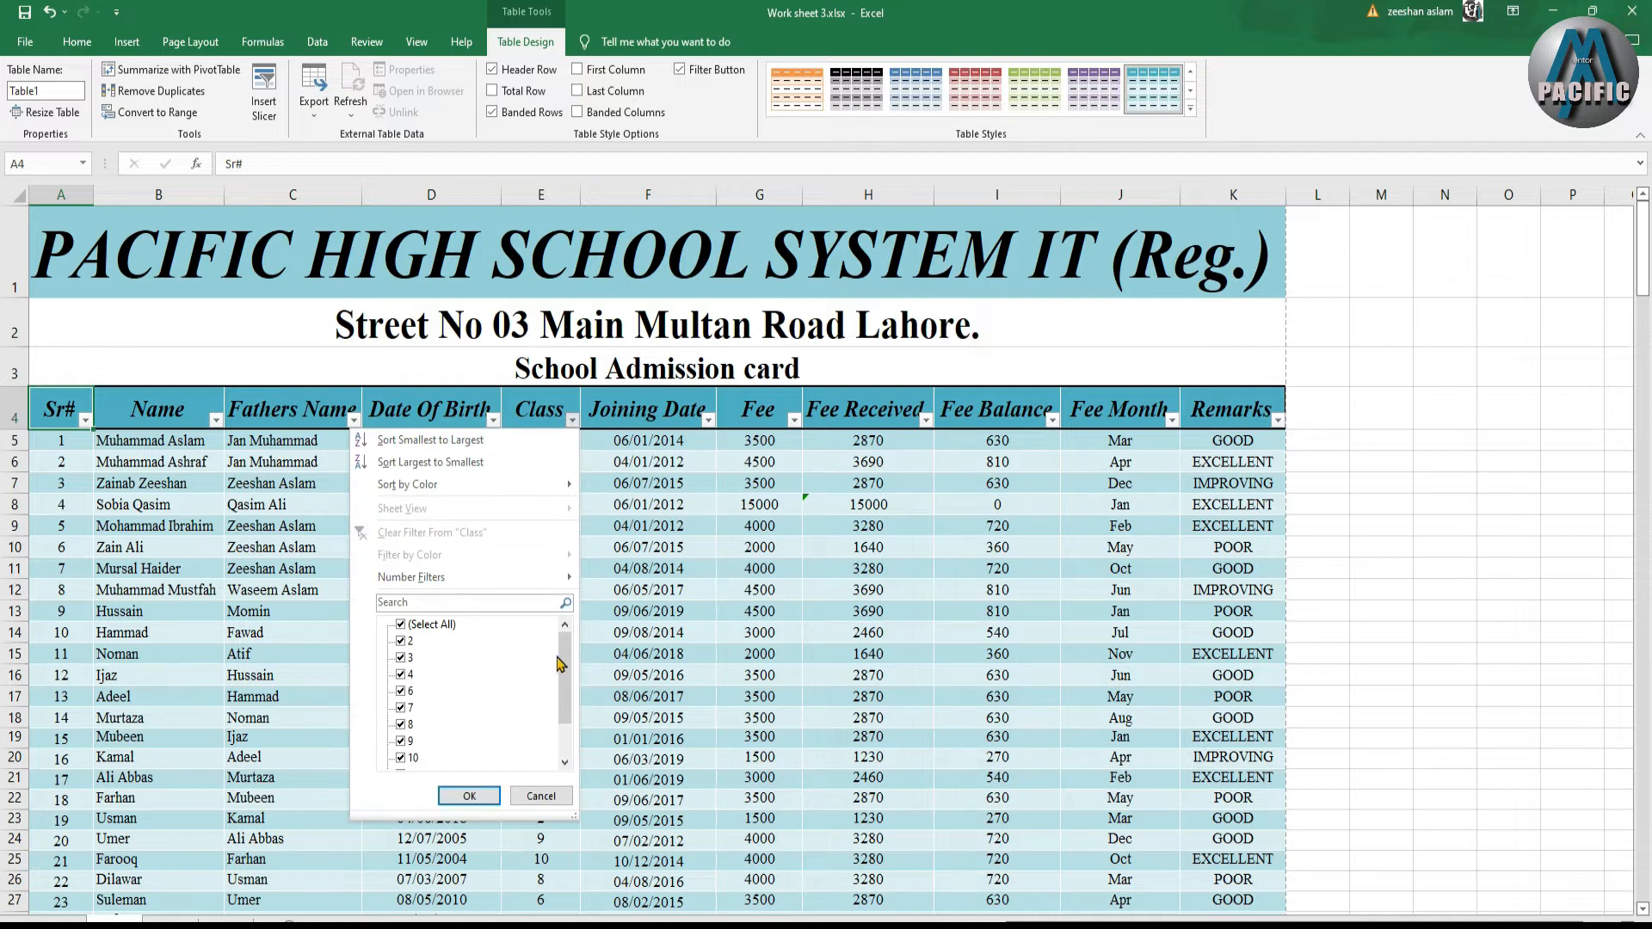
pyautogui.moveTo(567, 660); pyautogui.dragTo(567, 692)
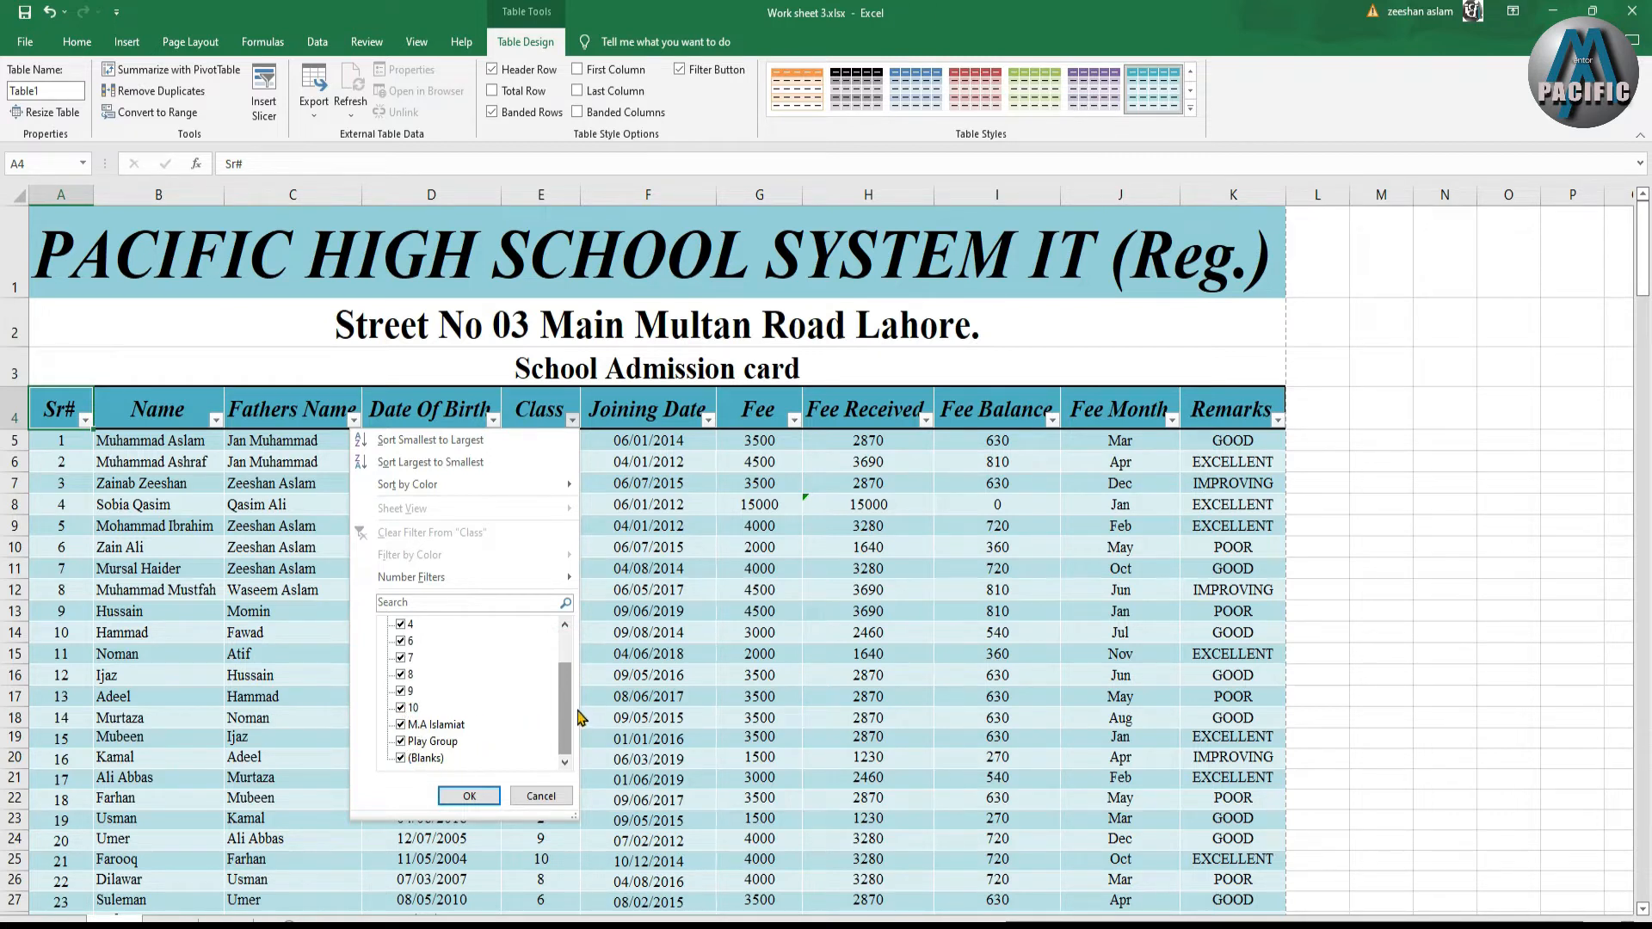
pyautogui.scroll(1, 563, 714)
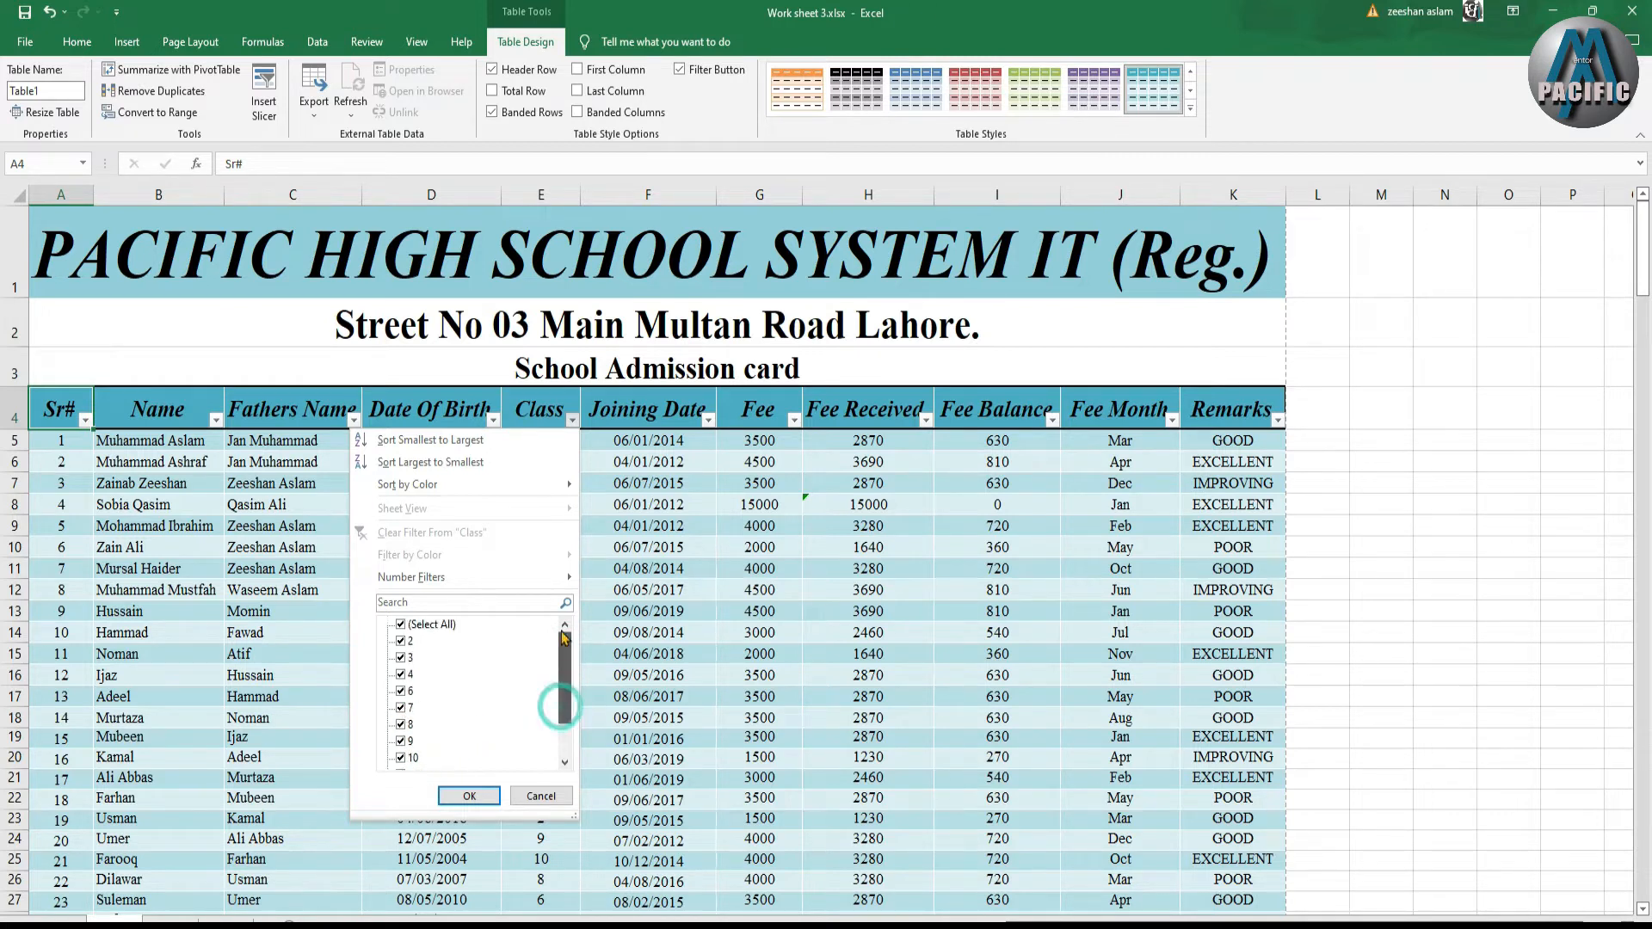
pyautogui.click(401, 625)
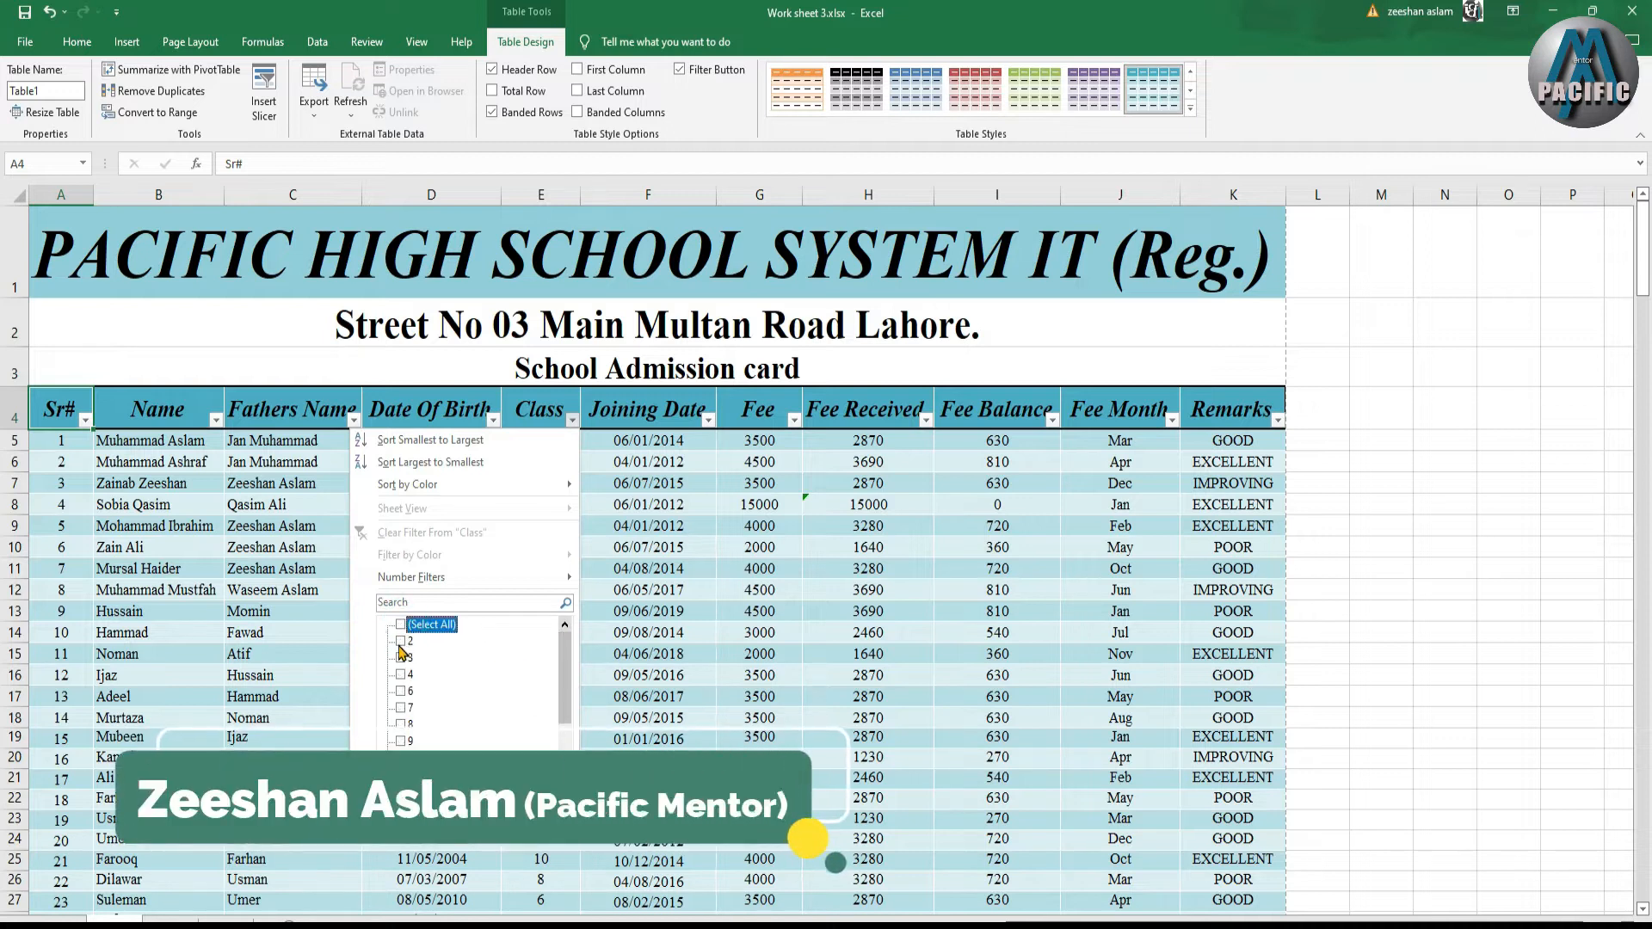
pyautogui.click(401, 641)
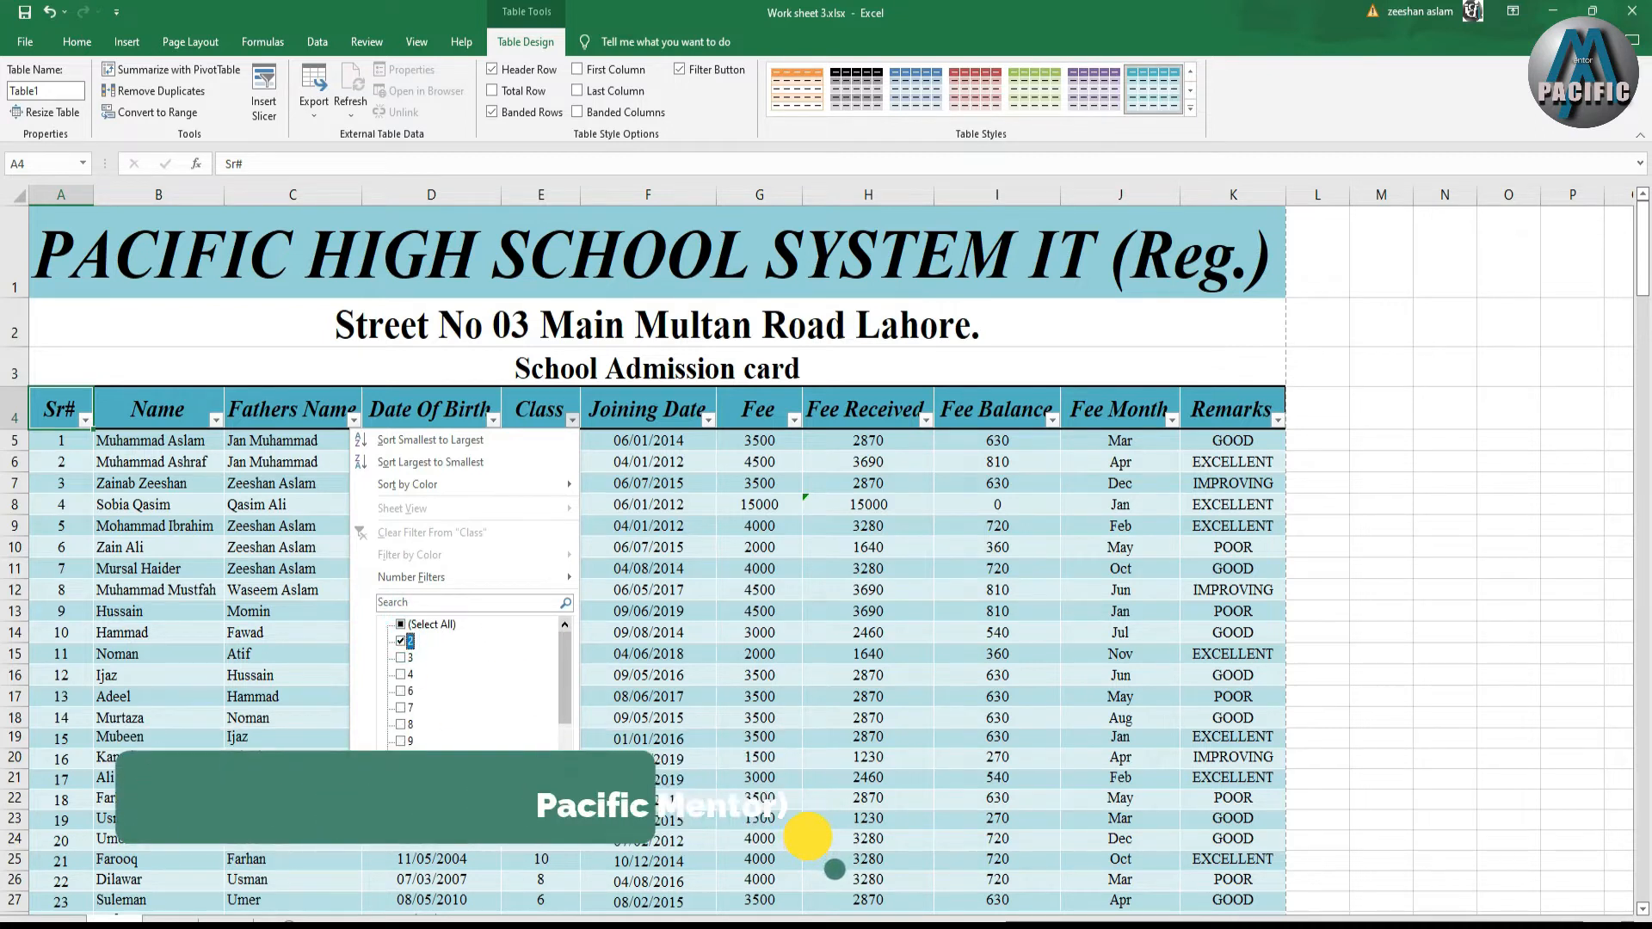
pyautogui.click(469, 799)
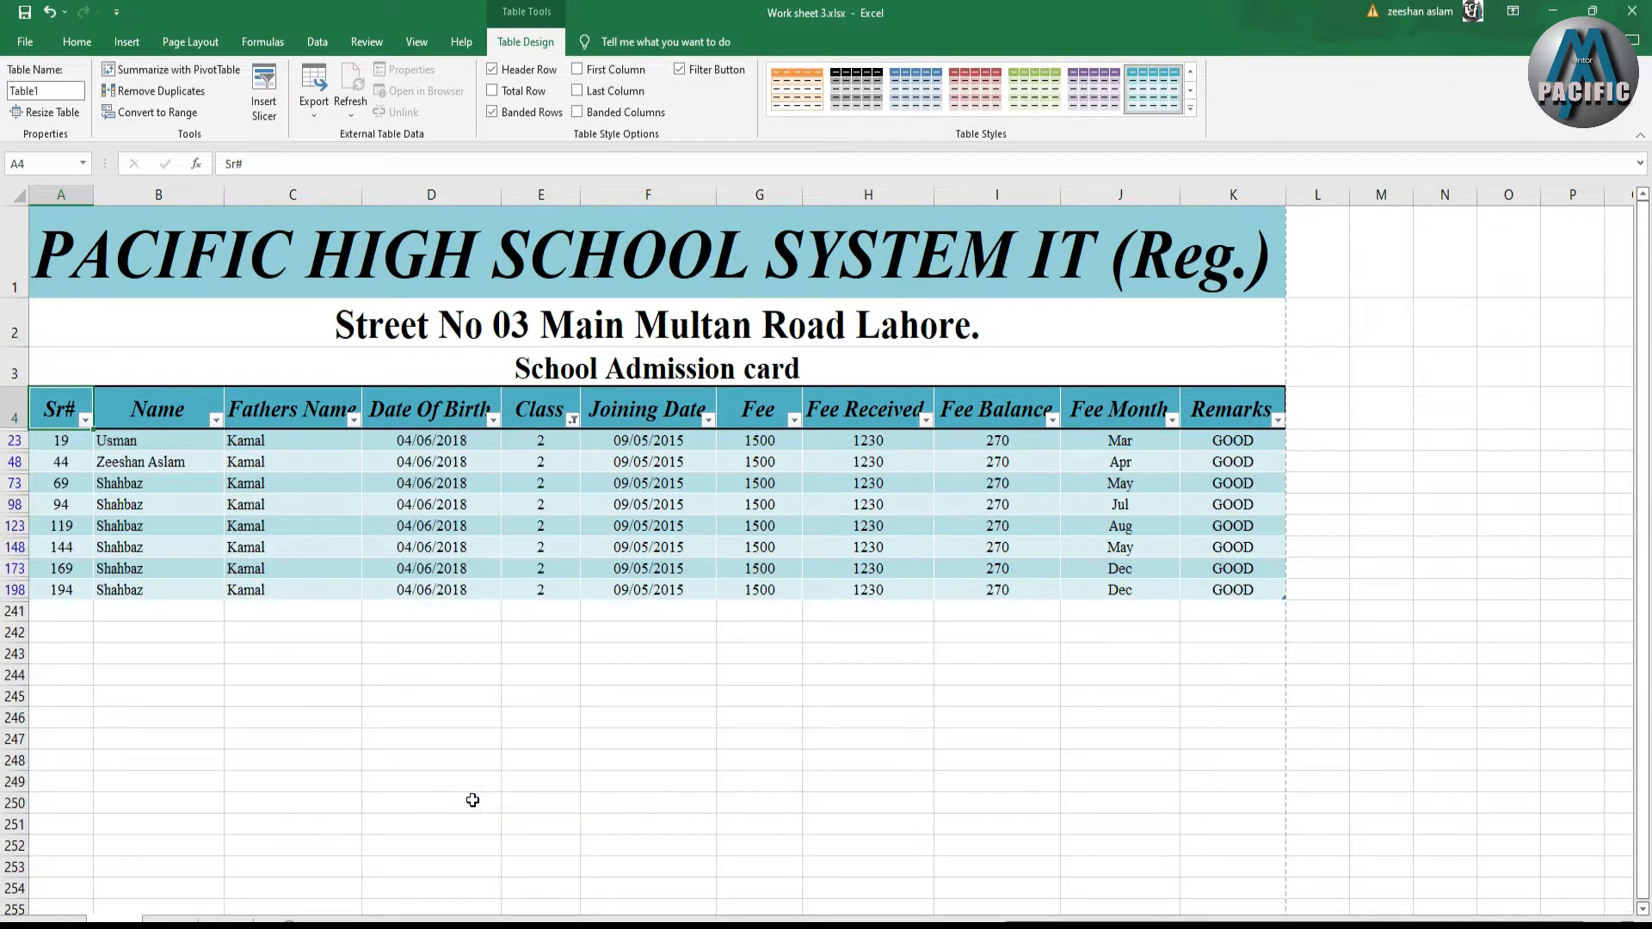
# Examine the filtered class 2 records, checking the Fee Balance, Fee Received, Joining Date and Class columns and individual rows.
pyautogui.moveTo(60, 440); pyautogui.dragTo(1196, 592)
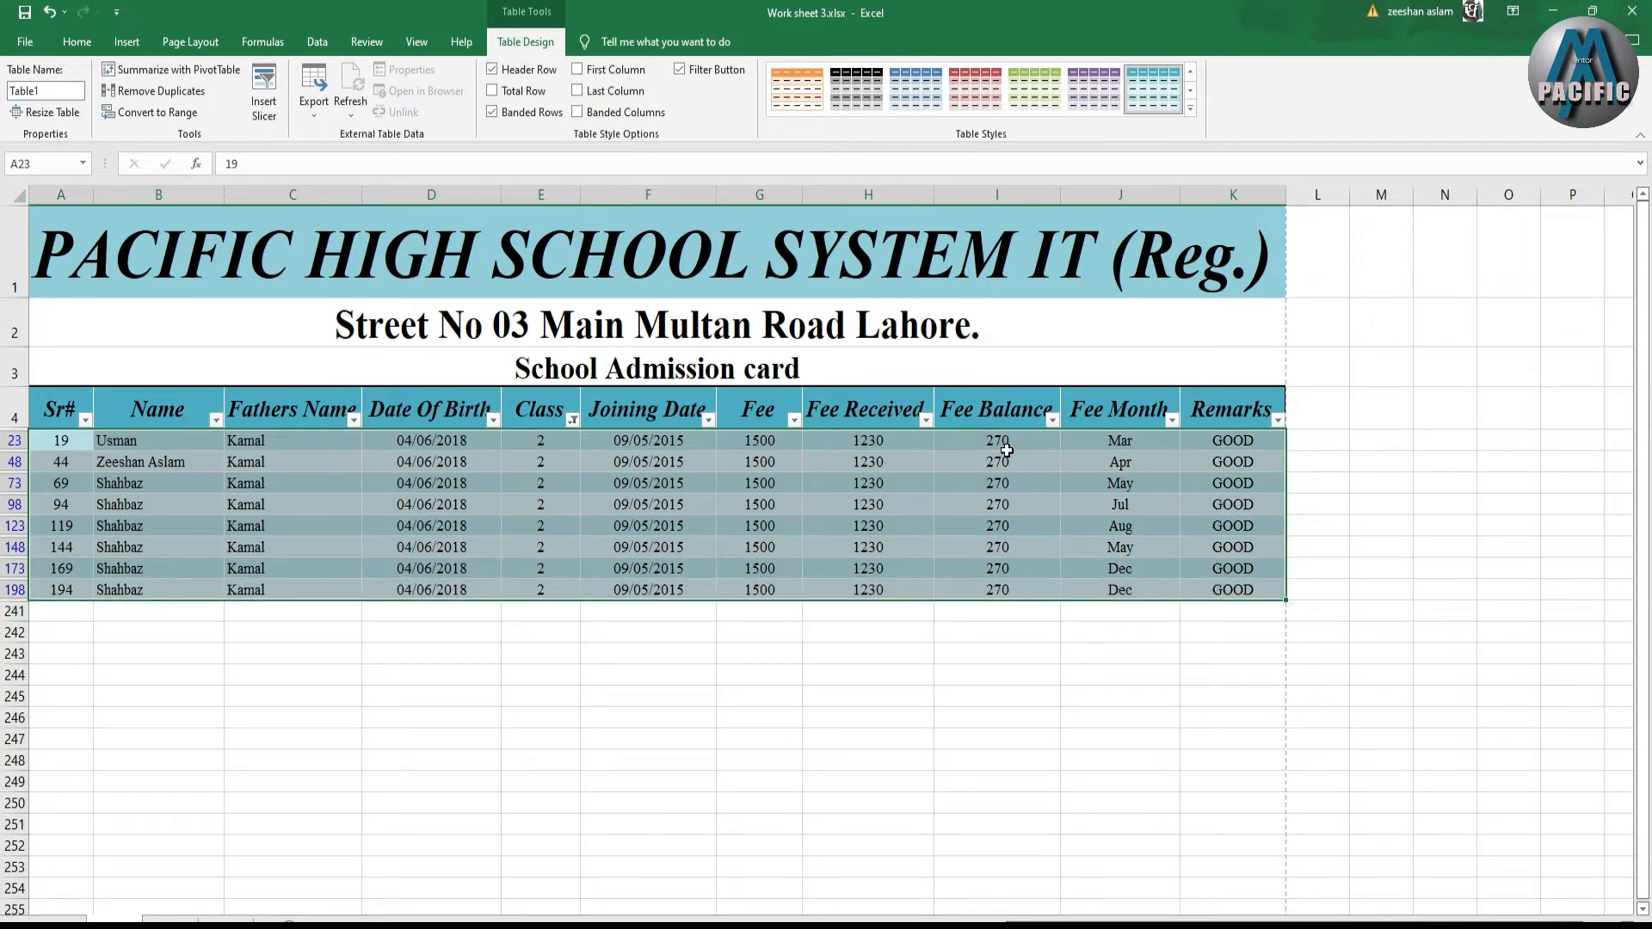
pyautogui.moveTo(1003, 445); pyautogui.dragTo(998, 591)
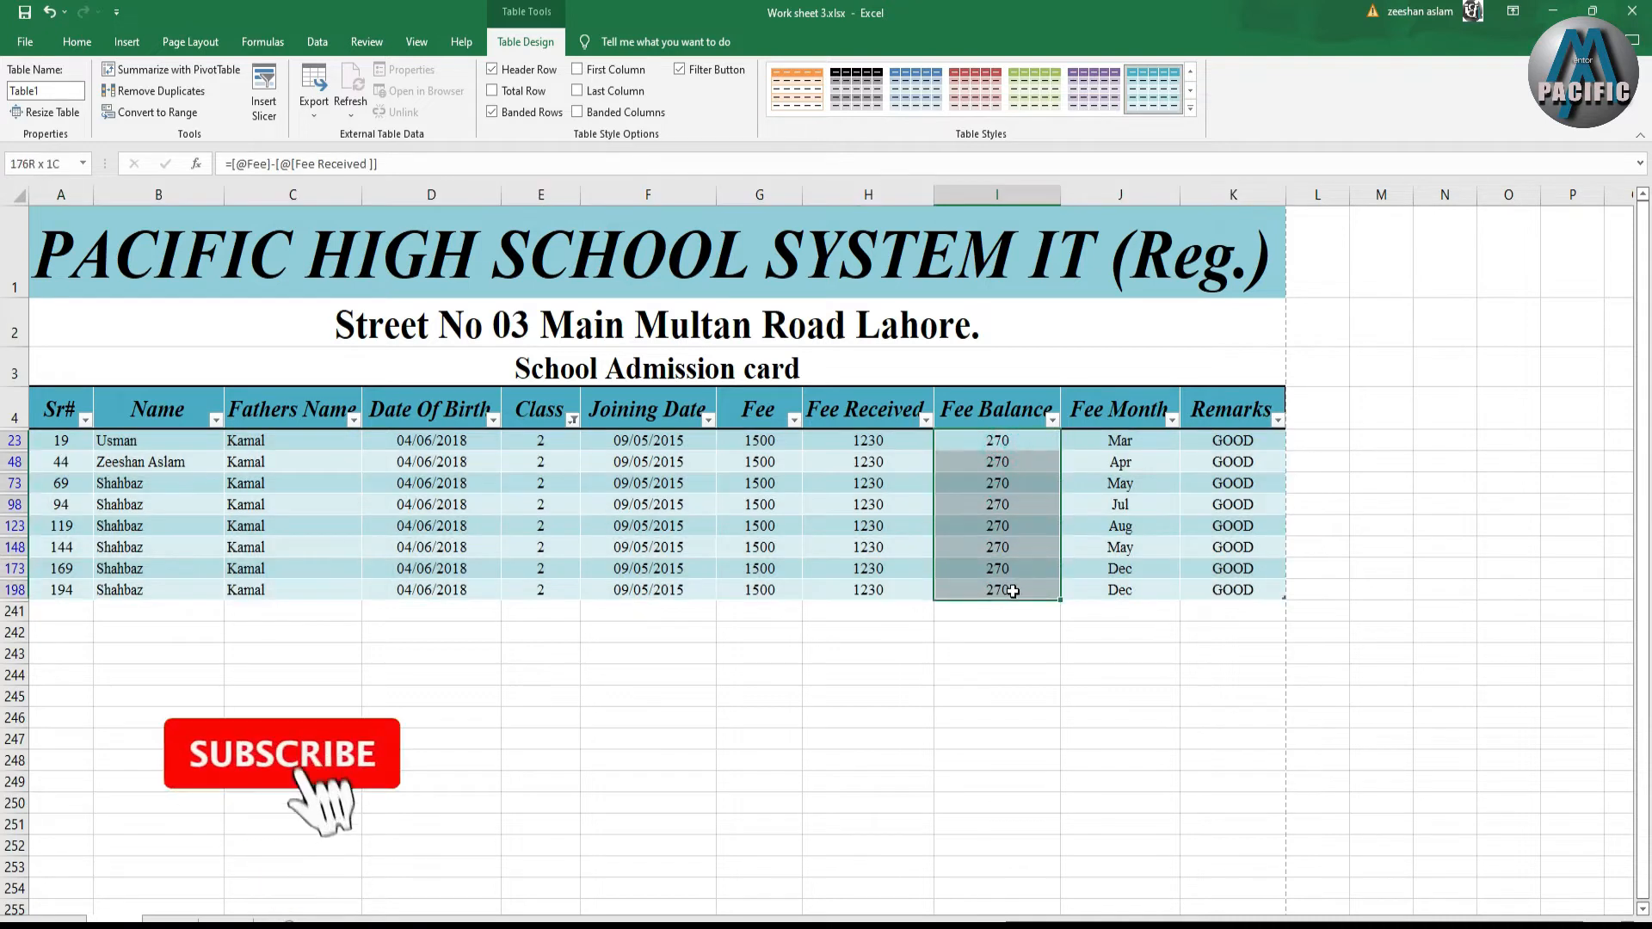
pyautogui.moveTo(883, 443); pyautogui.dragTo(881, 592)
pyautogui.moveTo(670, 456); pyautogui.dragTo(667, 592)
pyautogui.moveTo(552, 450); pyautogui.dragTo(543, 569)
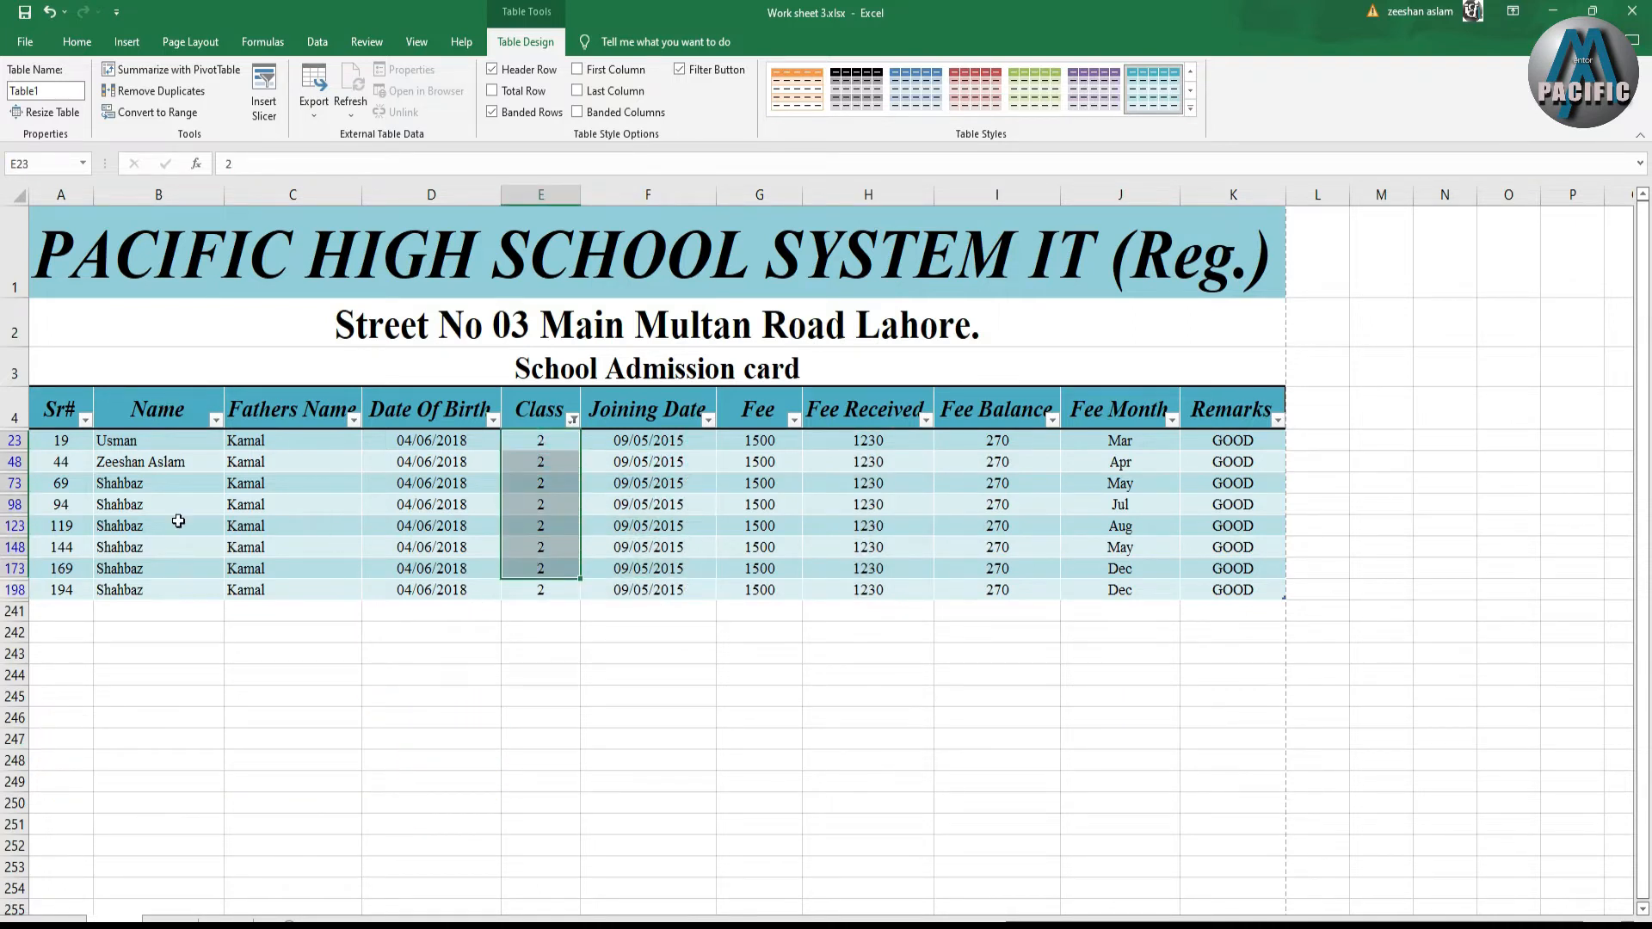
pyautogui.click(15, 440)
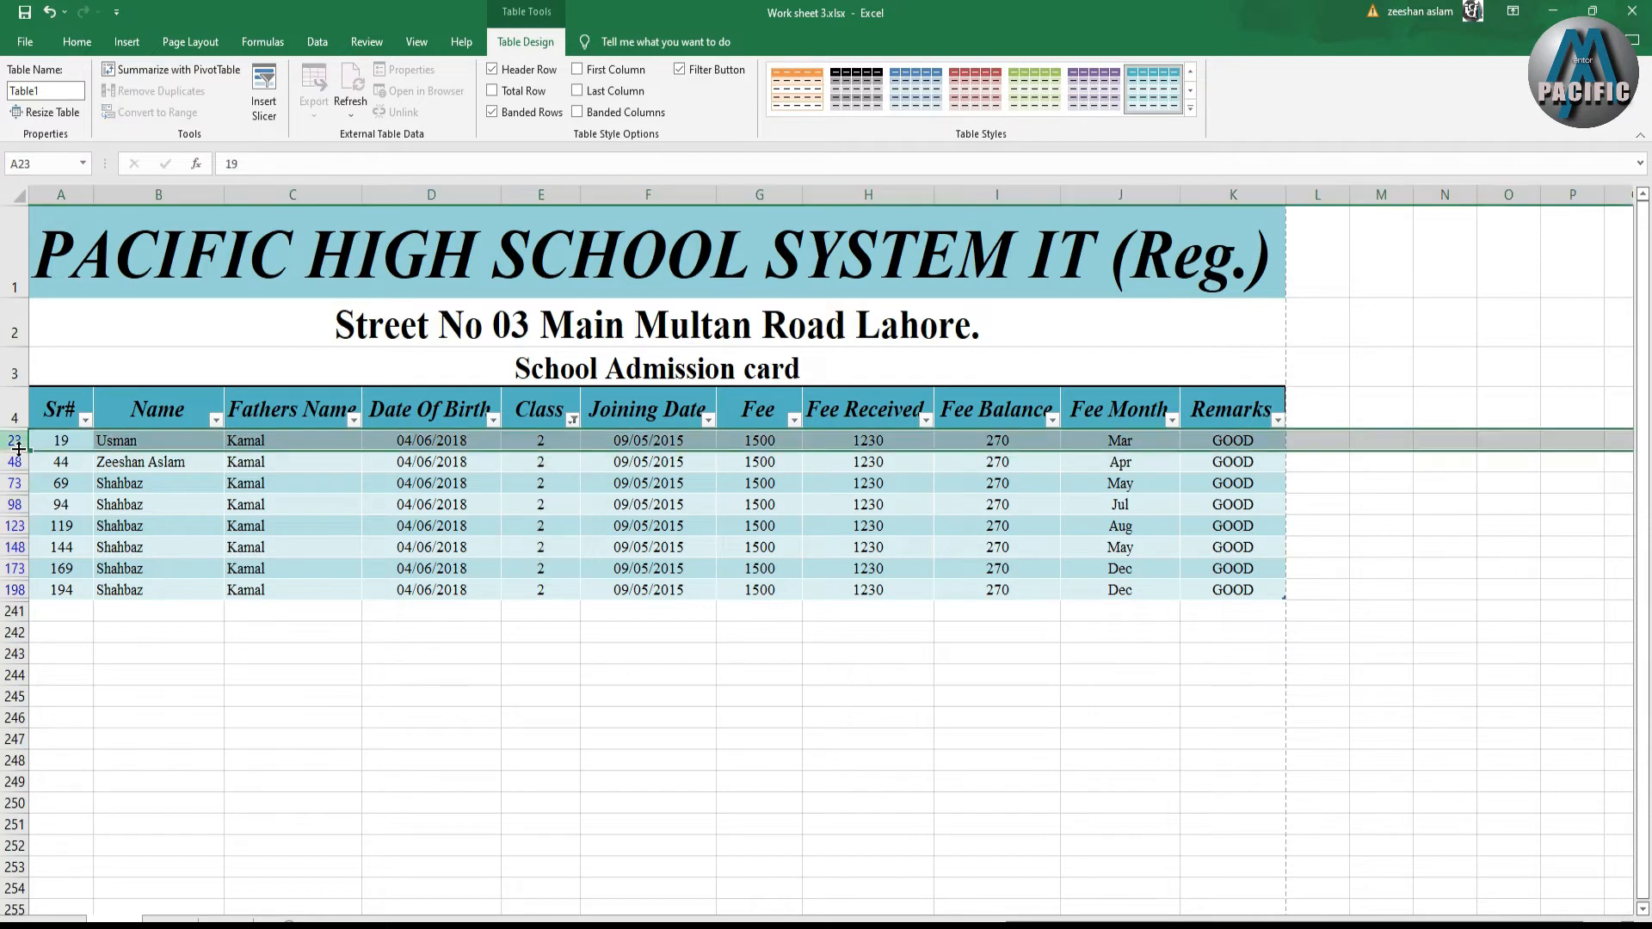
pyautogui.click(14, 461)
pyautogui.click(14, 483)
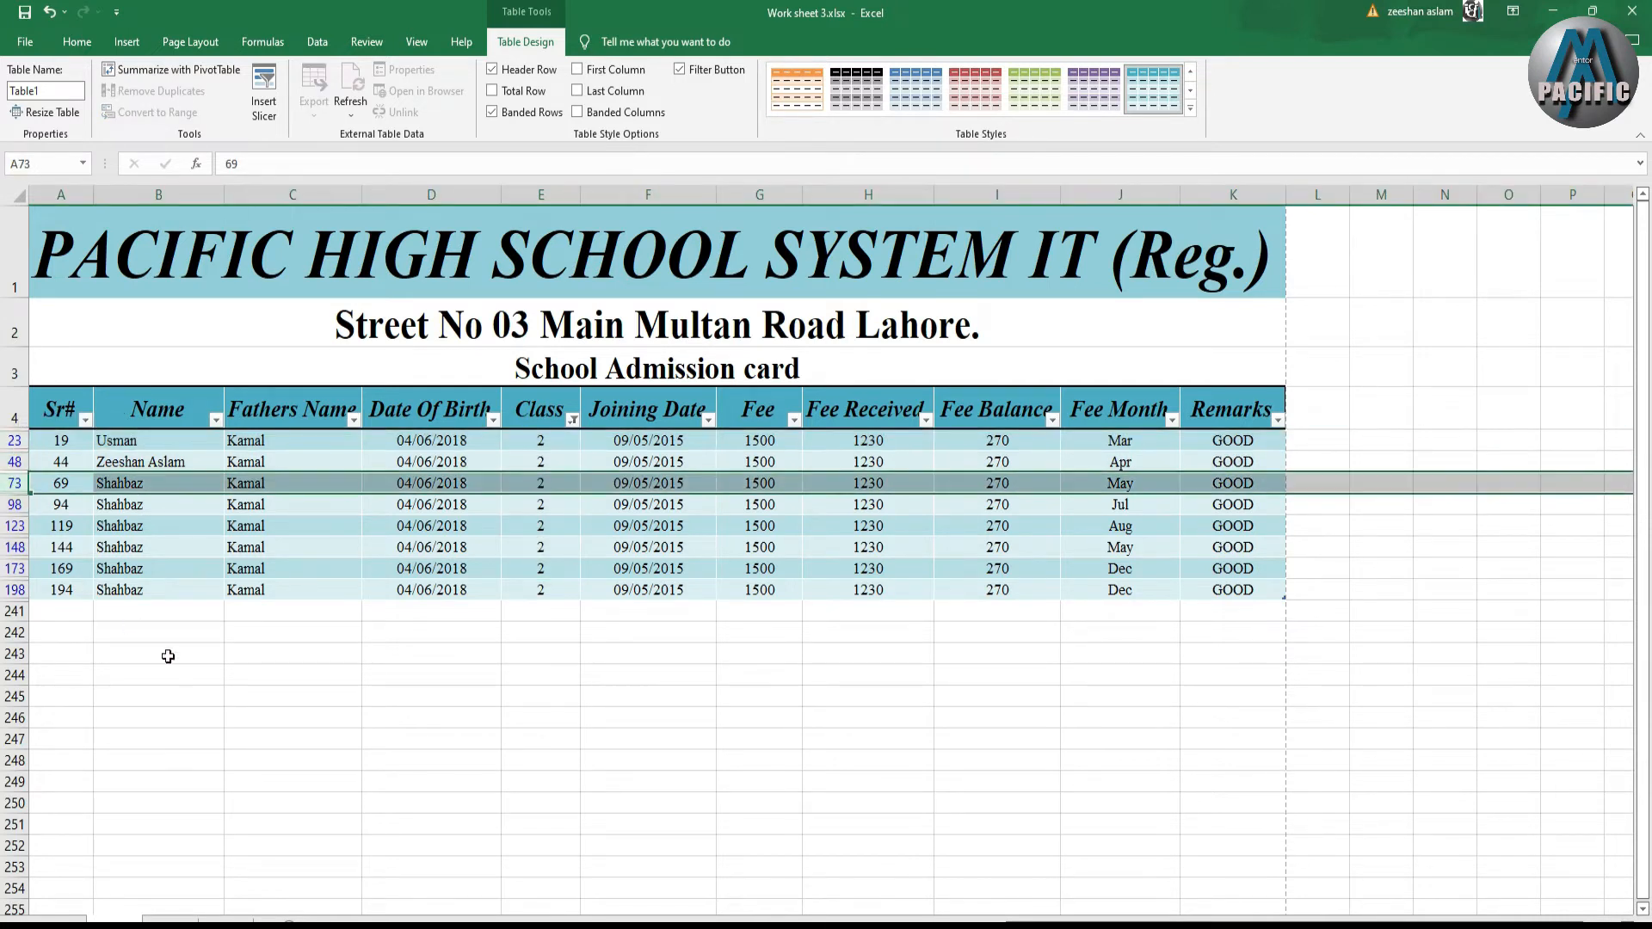
pyautogui.click(274, 741)
# Fill all the filtered class 2 records, from Sr# to Remarks, with light orange.
pyautogui.moveTo(62, 440); pyautogui.dragTo(1218, 586)
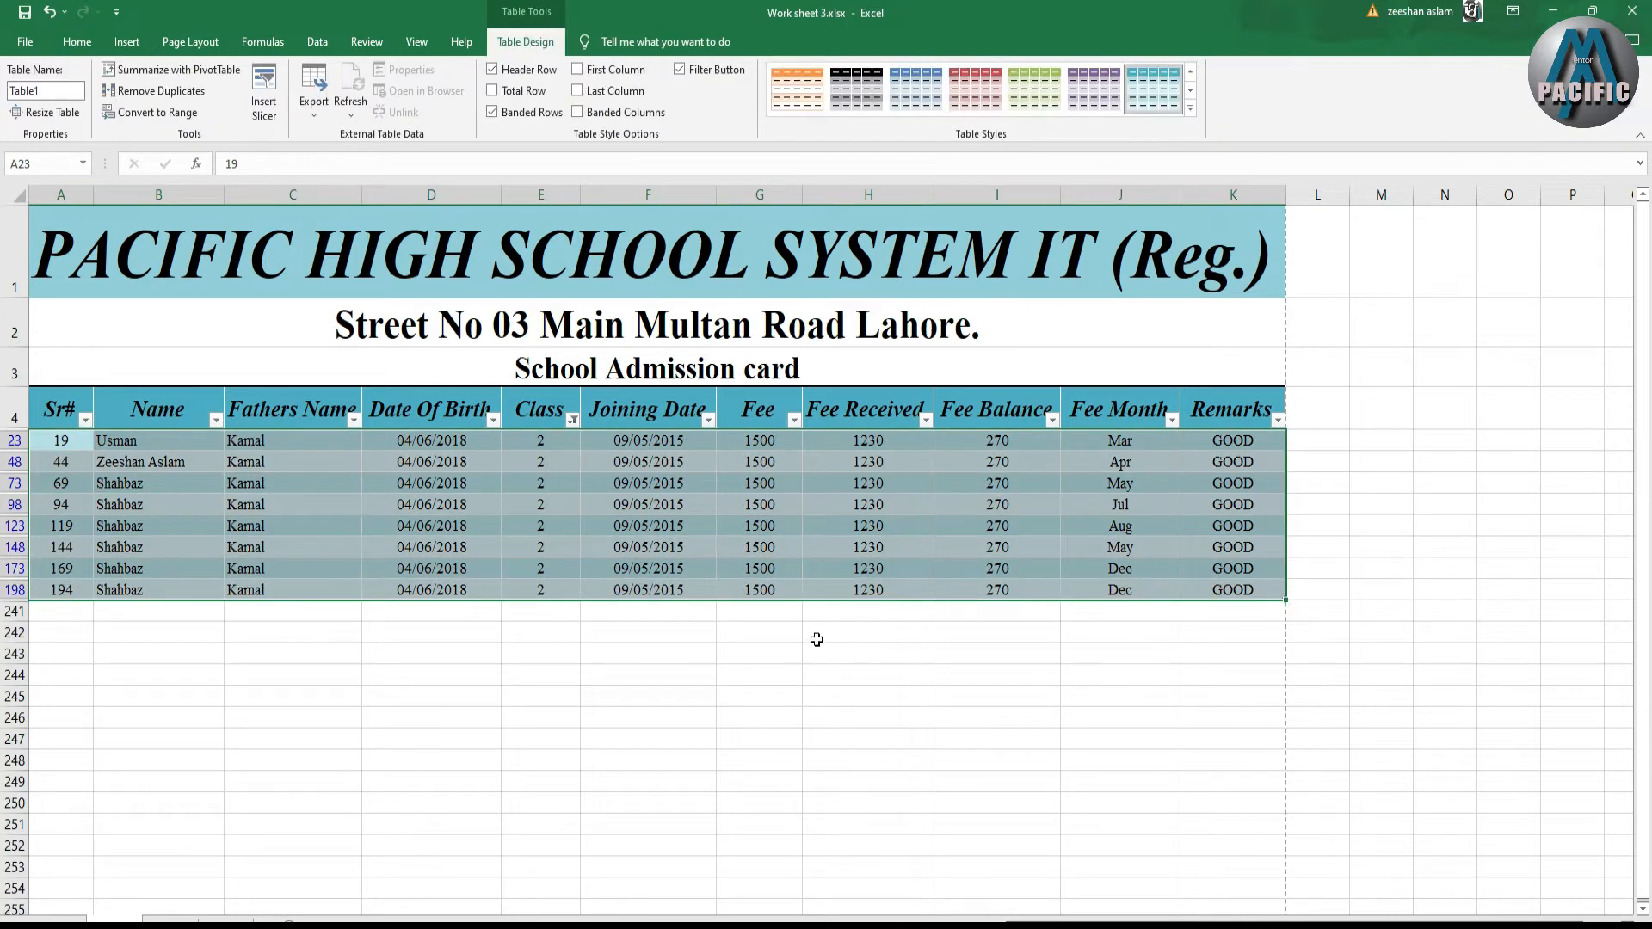
pyautogui.click(77, 41)
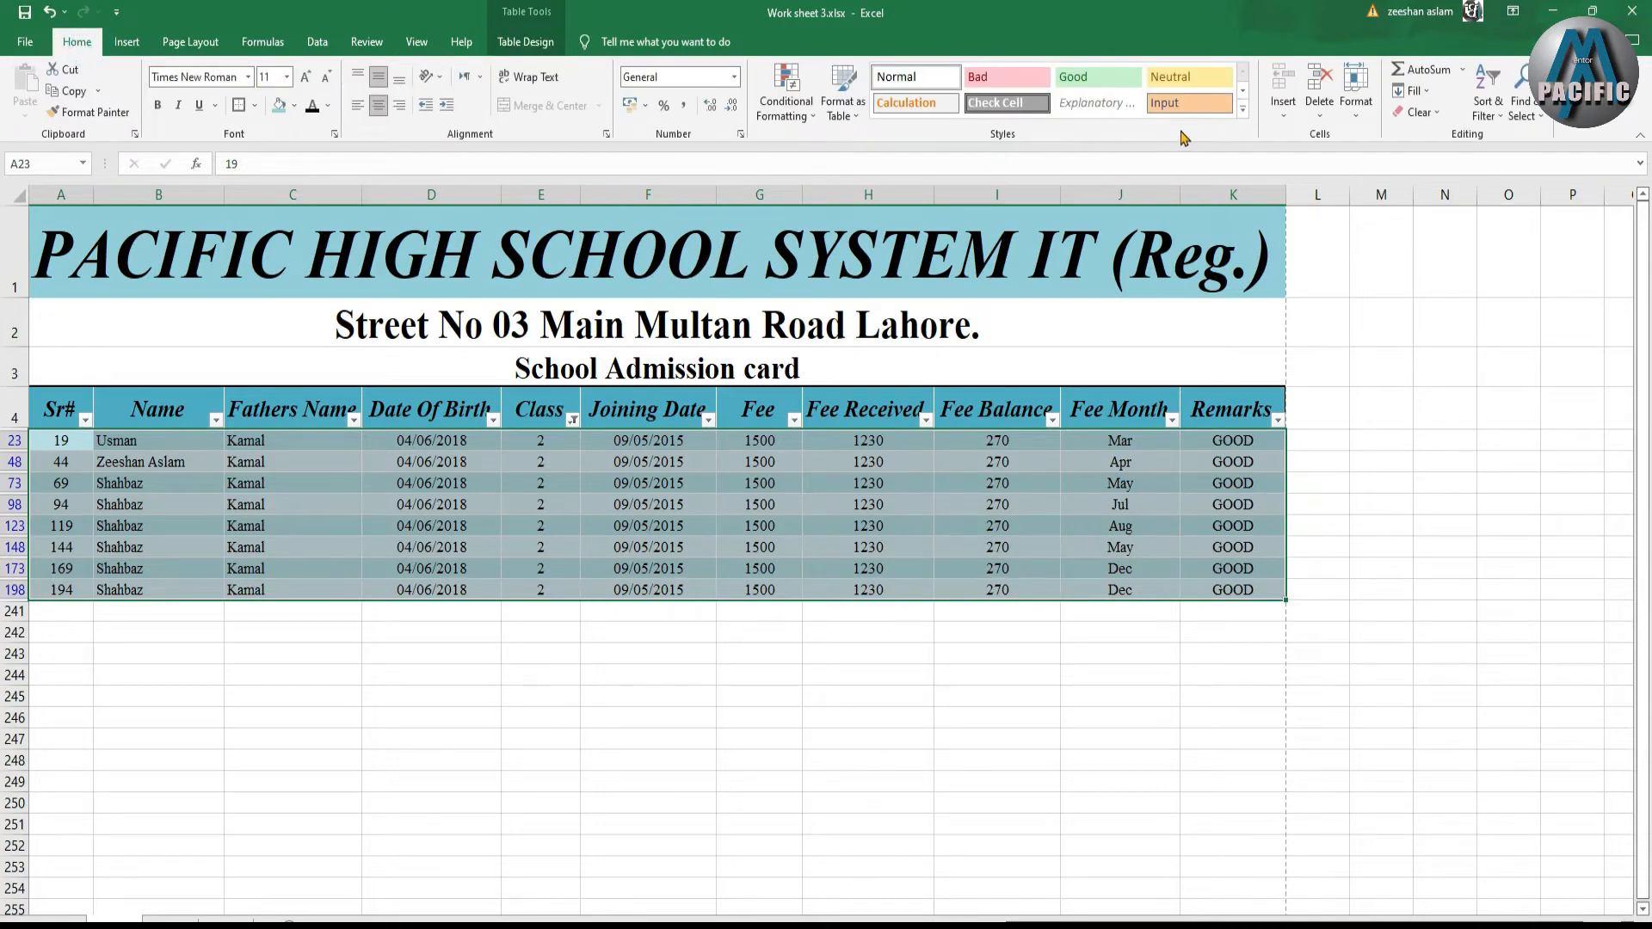
pyautogui.click(1242, 108)
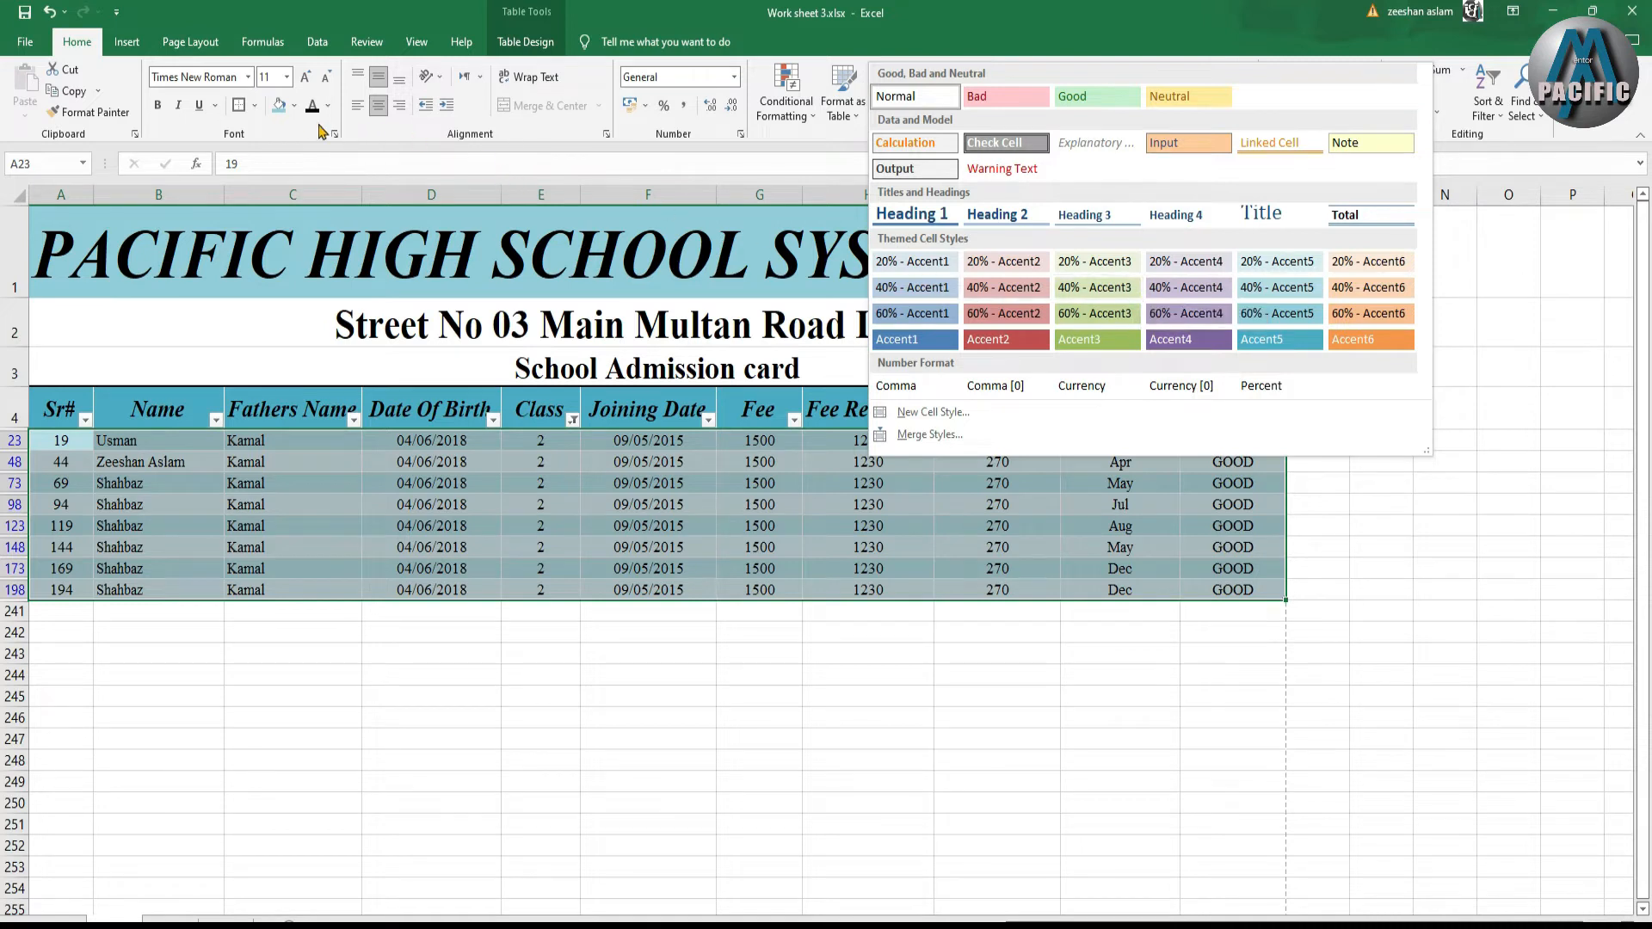
pyautogui.click(295, 112)
pyautogui.click(295, 108)
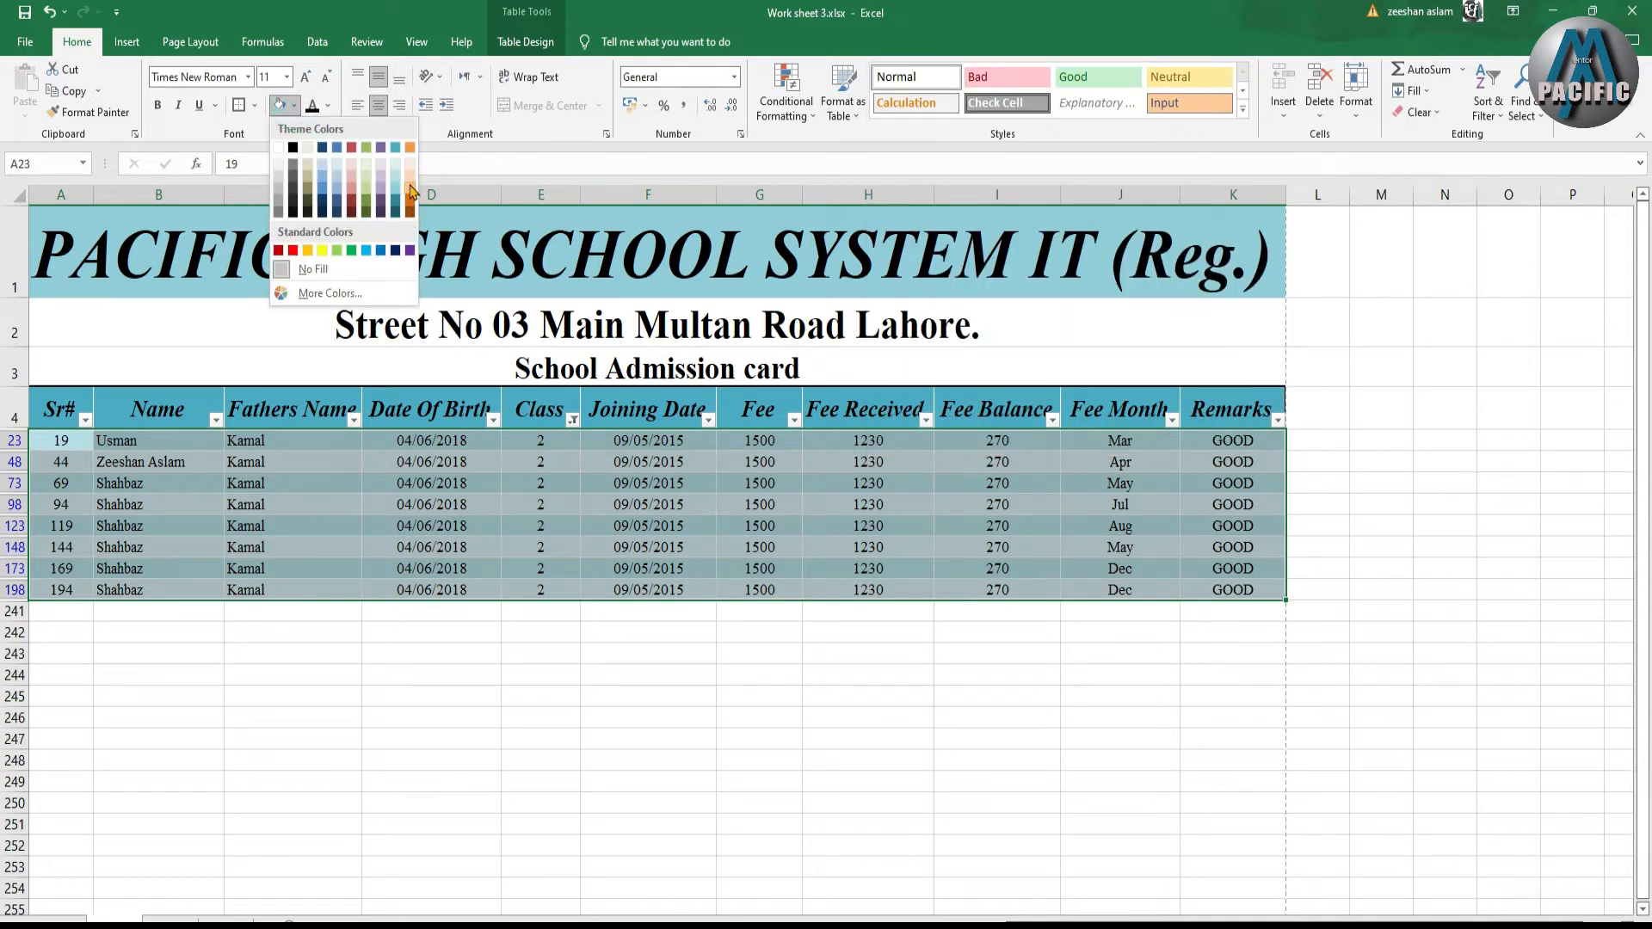
pyautogui.click(410, 190)
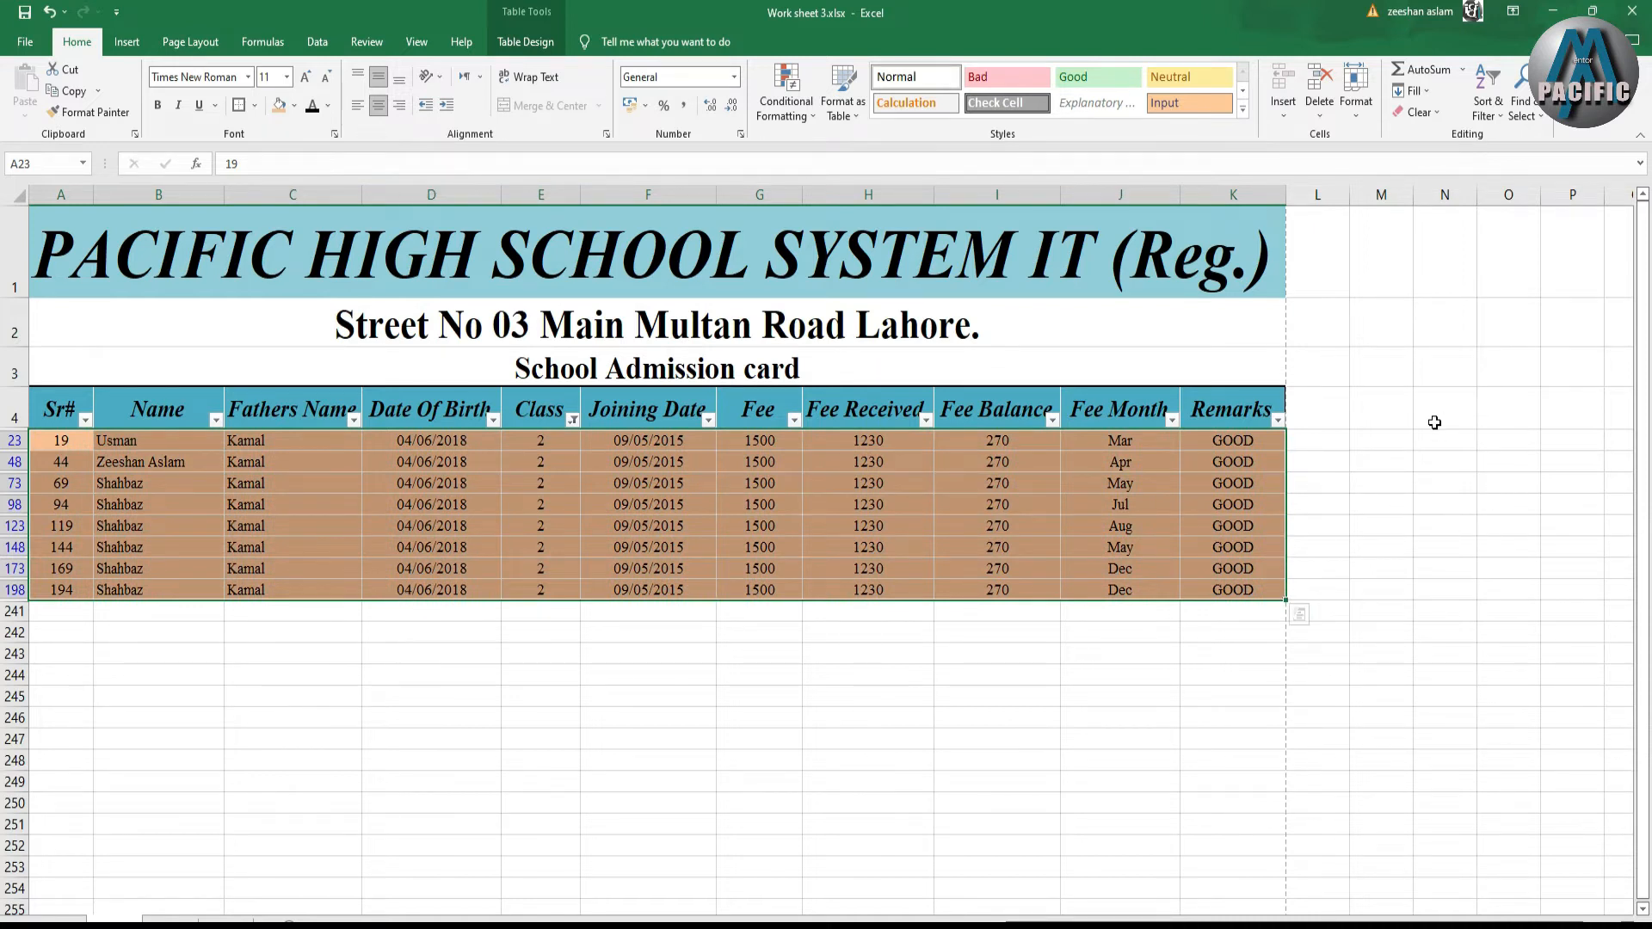
pyautogui.click(1323, 420)
# Enter 2 in cell M4 and fill M4 and N4 with the same light orange as a class colour key.
pyautogui.click(1376, 401)
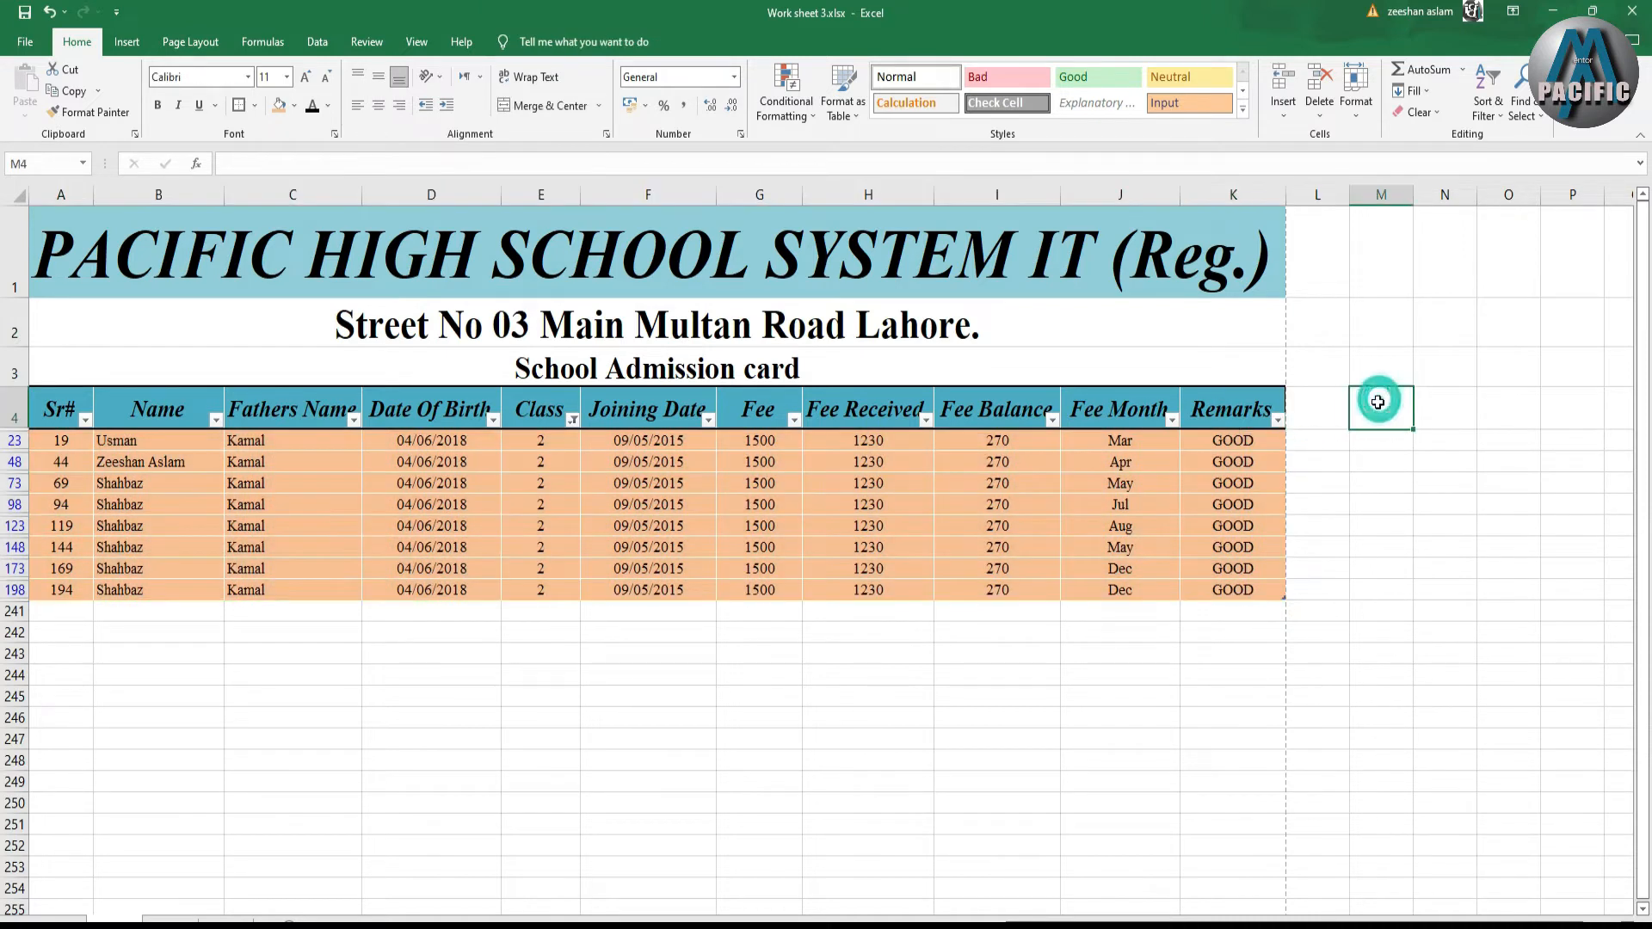
pyautogui.write('2')
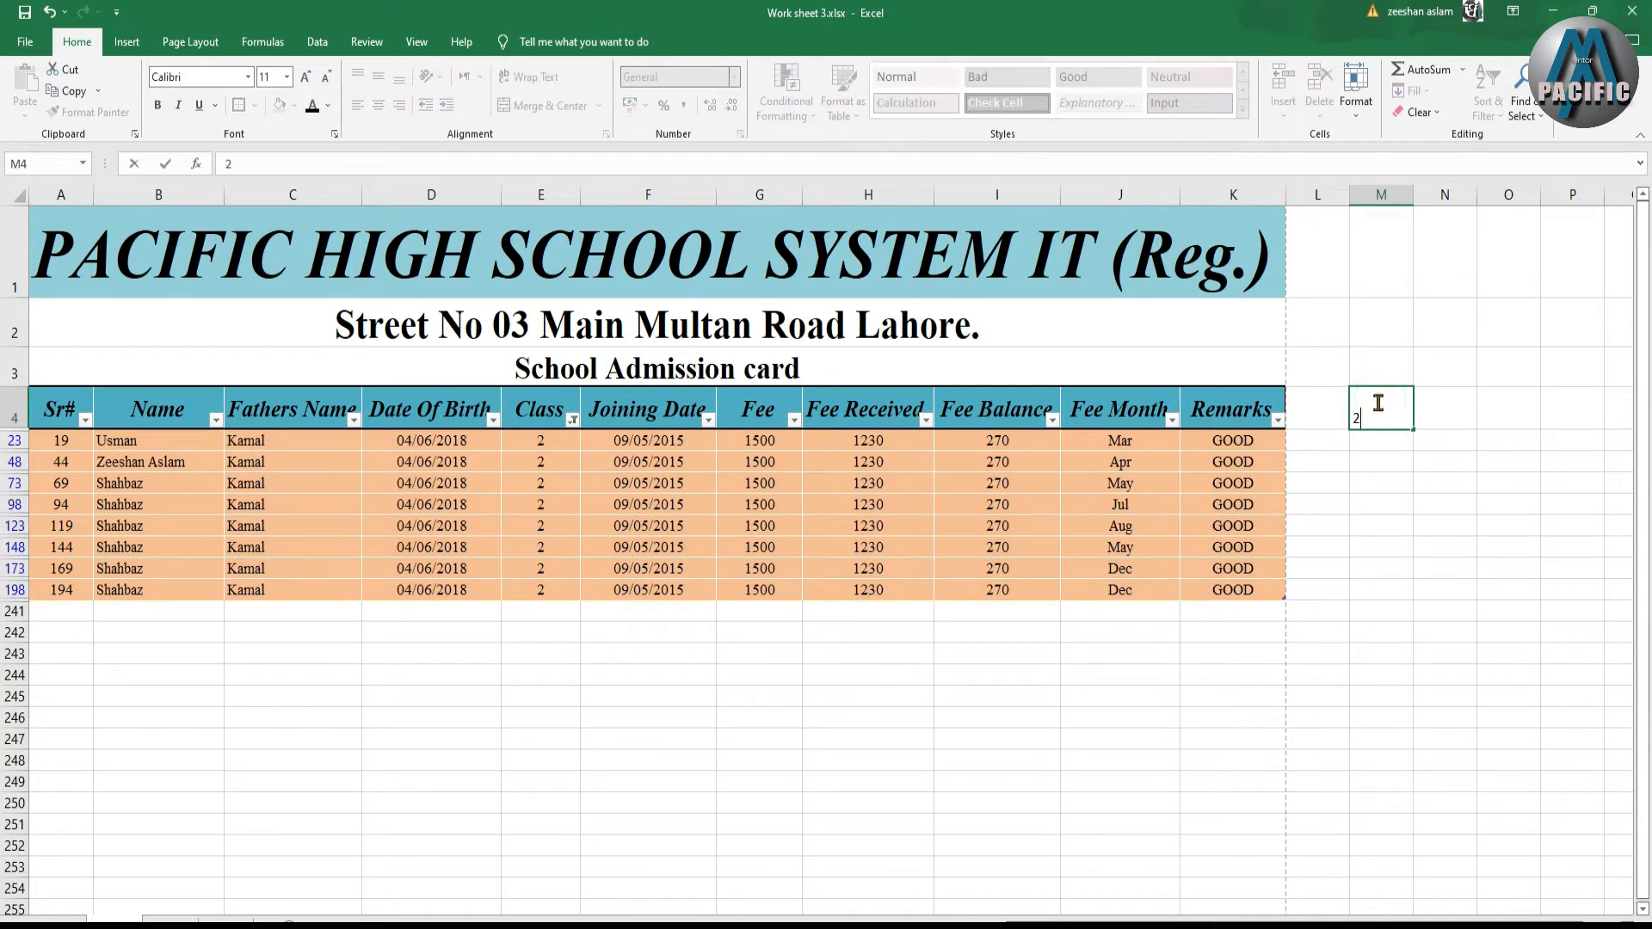
pyautogui.press('Tab')
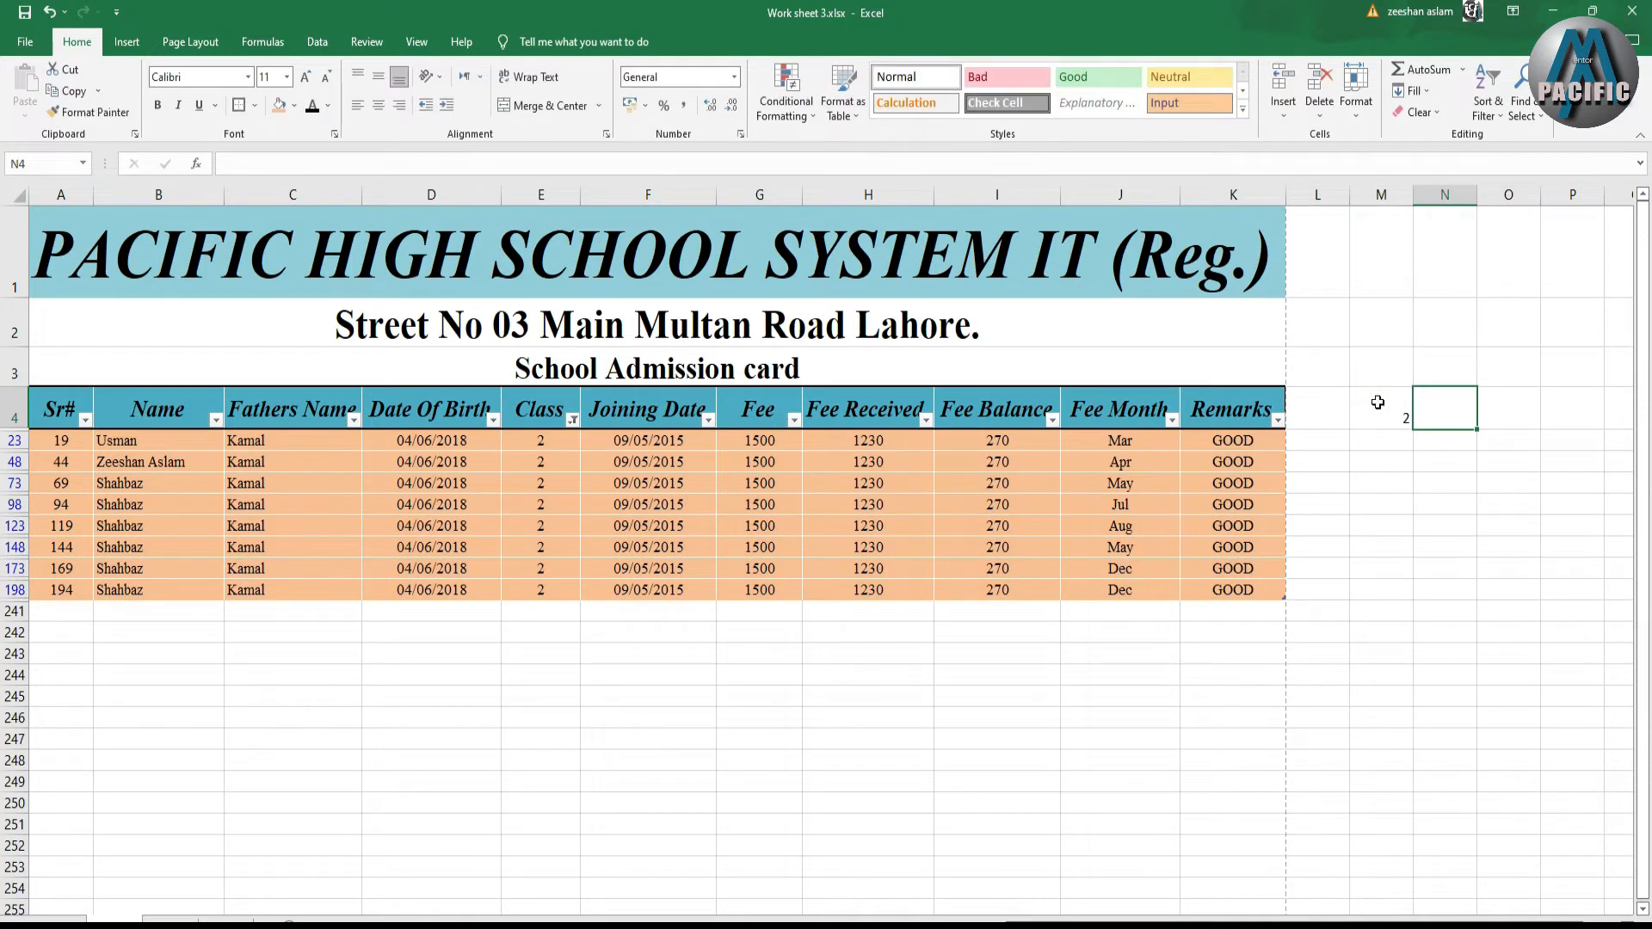
pyautogui.click(279, 105)
pyautogui.click(1381, 411)
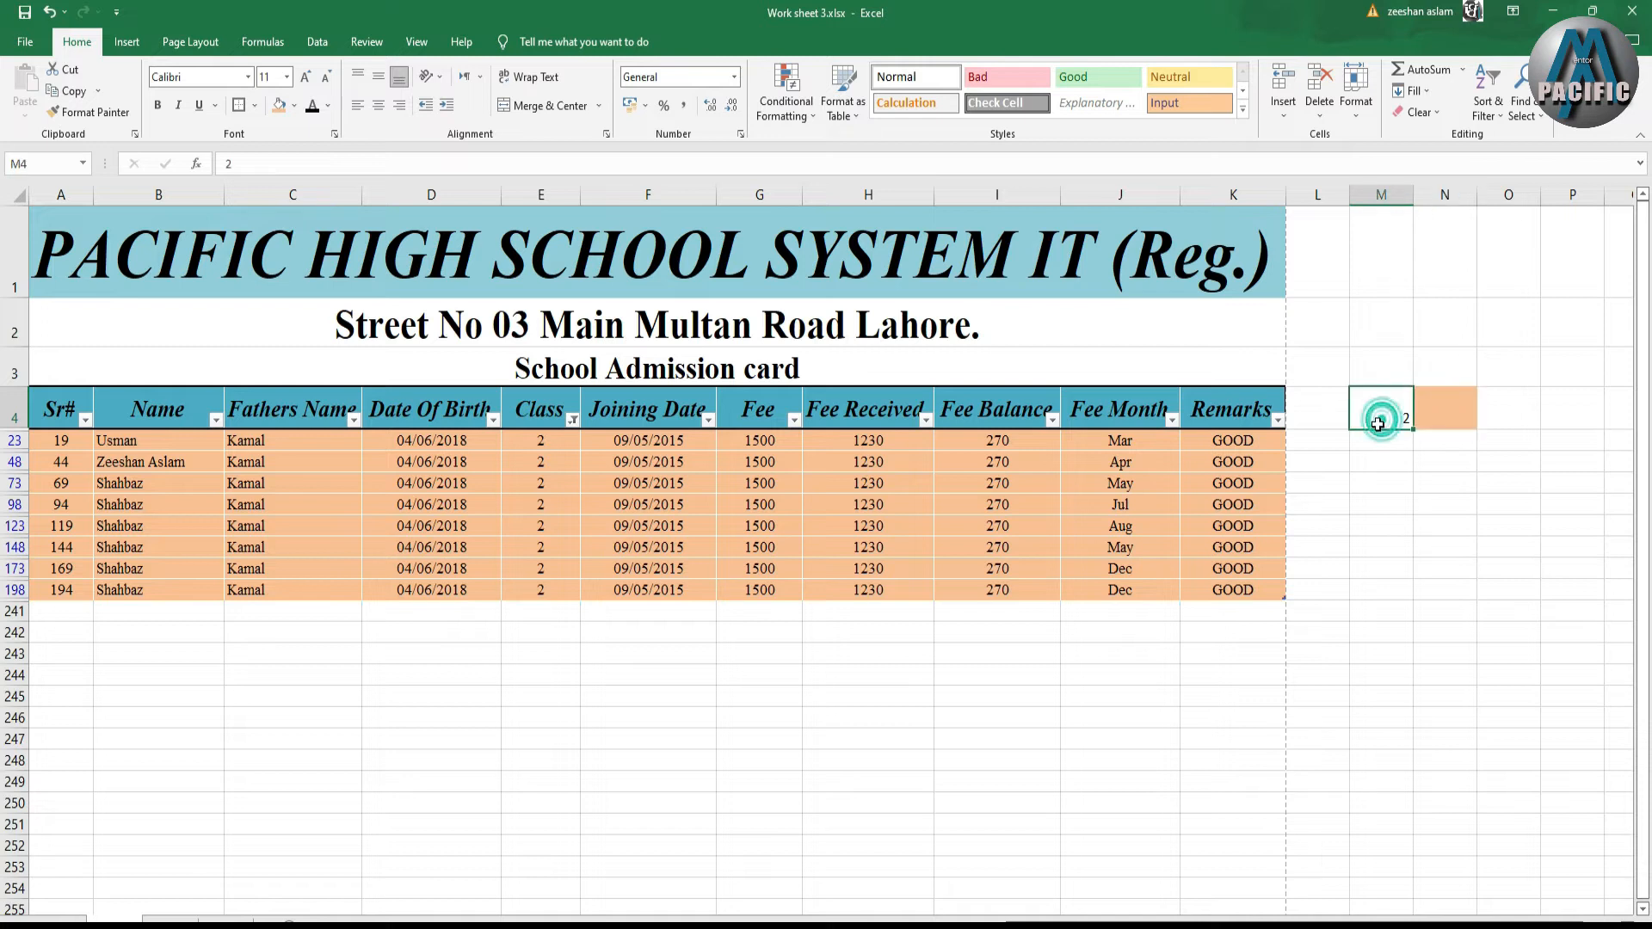
pyautogui.click(279, 105)
pyautogui.click(1491, 613)
pyautogui.click(1395, 410)
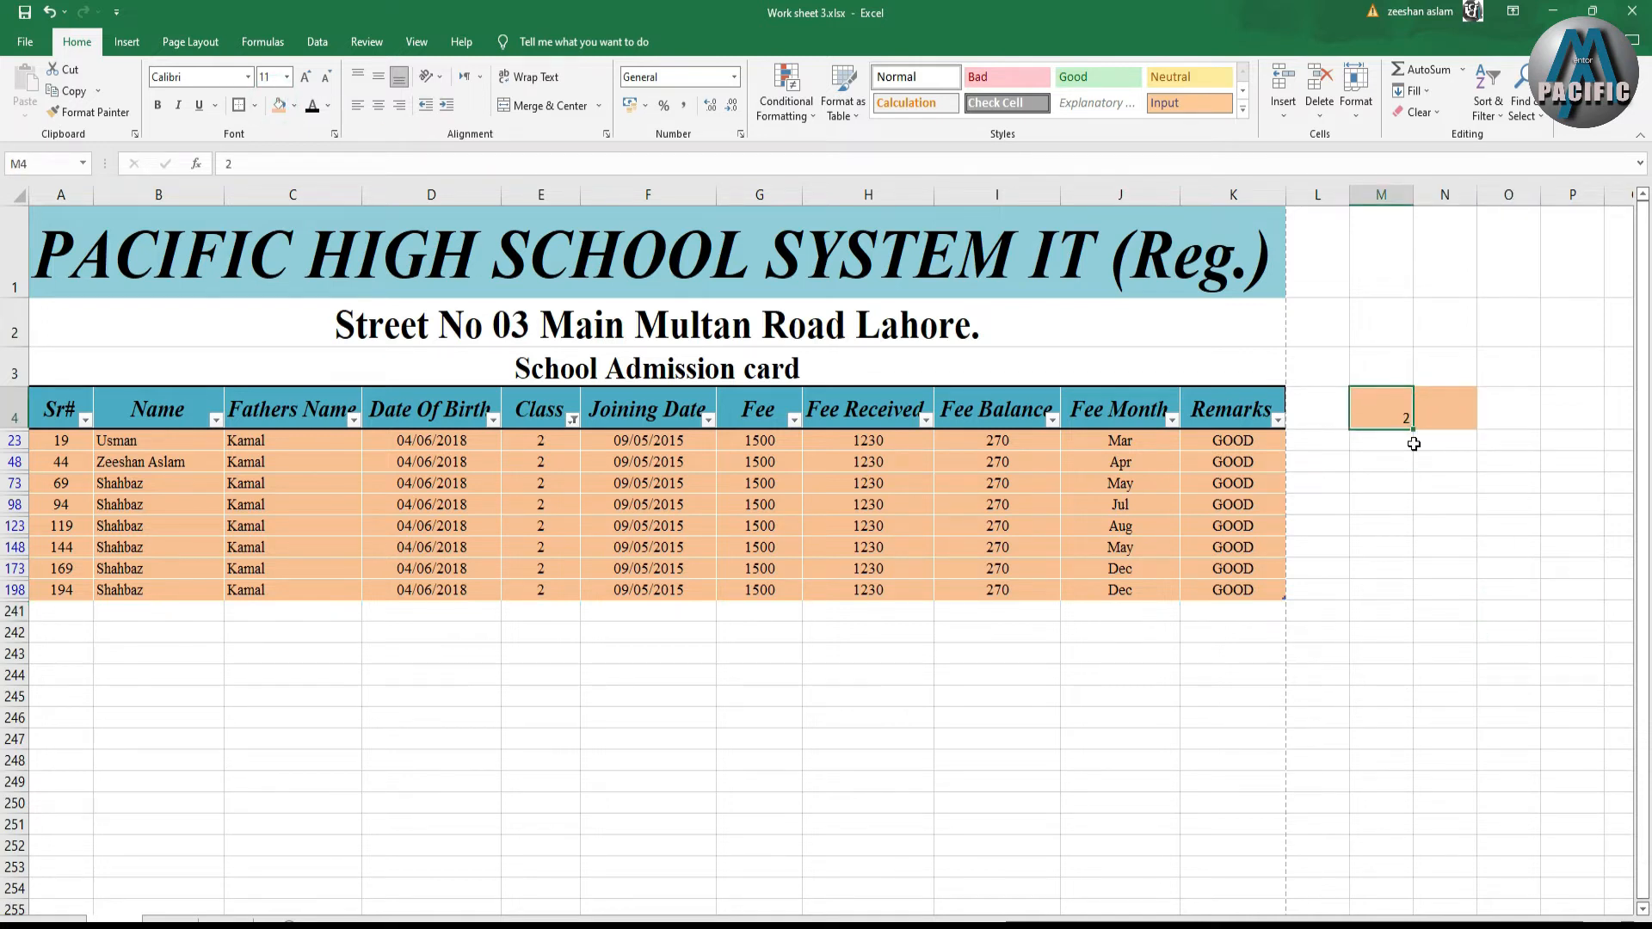
# Fill cells M23:N23 beneath the colour key with dark purple.
pyautogui.moveTo(1386, 440); pyautogui.dragTo(1440, 439)
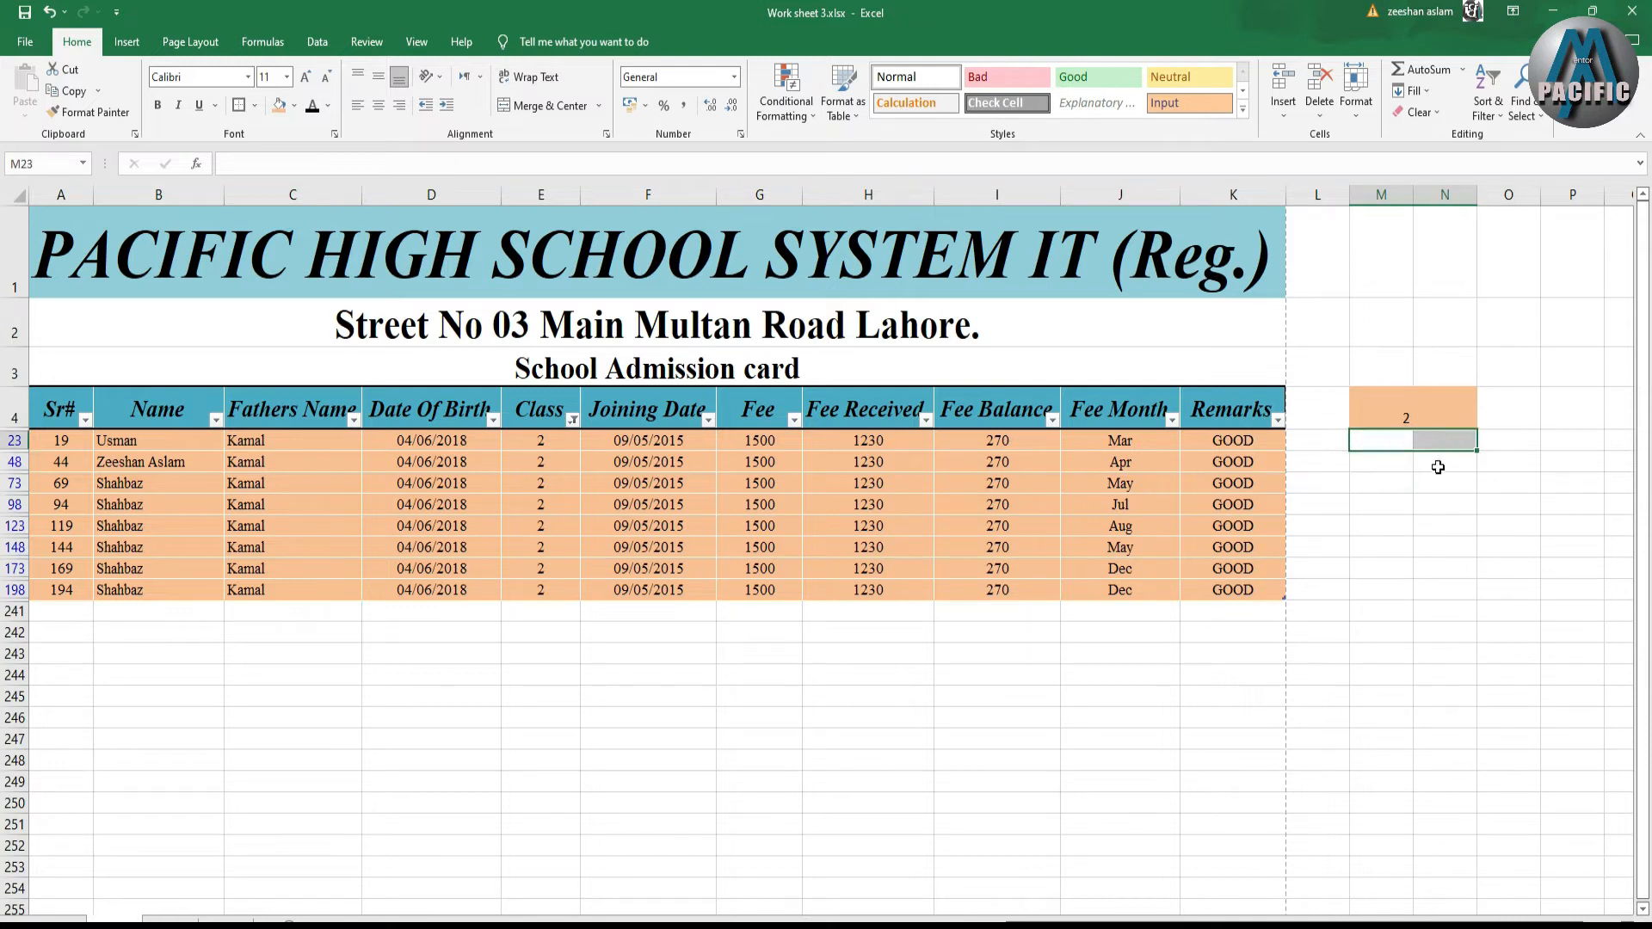
pyautogui.click(292, 104)
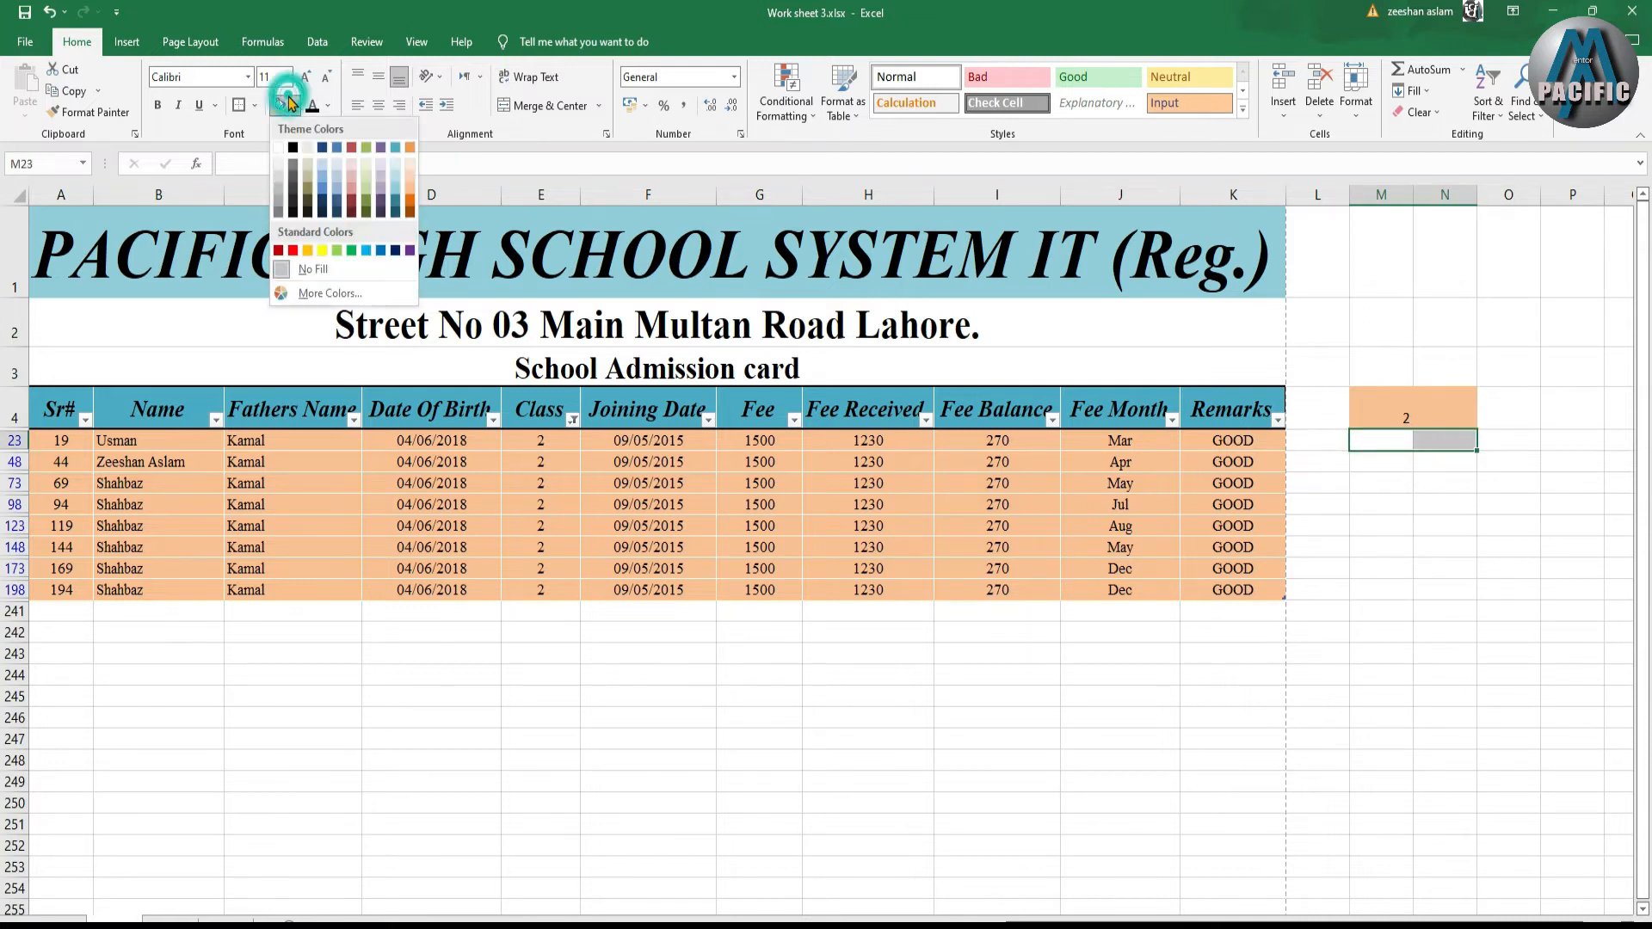
pyautogui.click(379, 204)
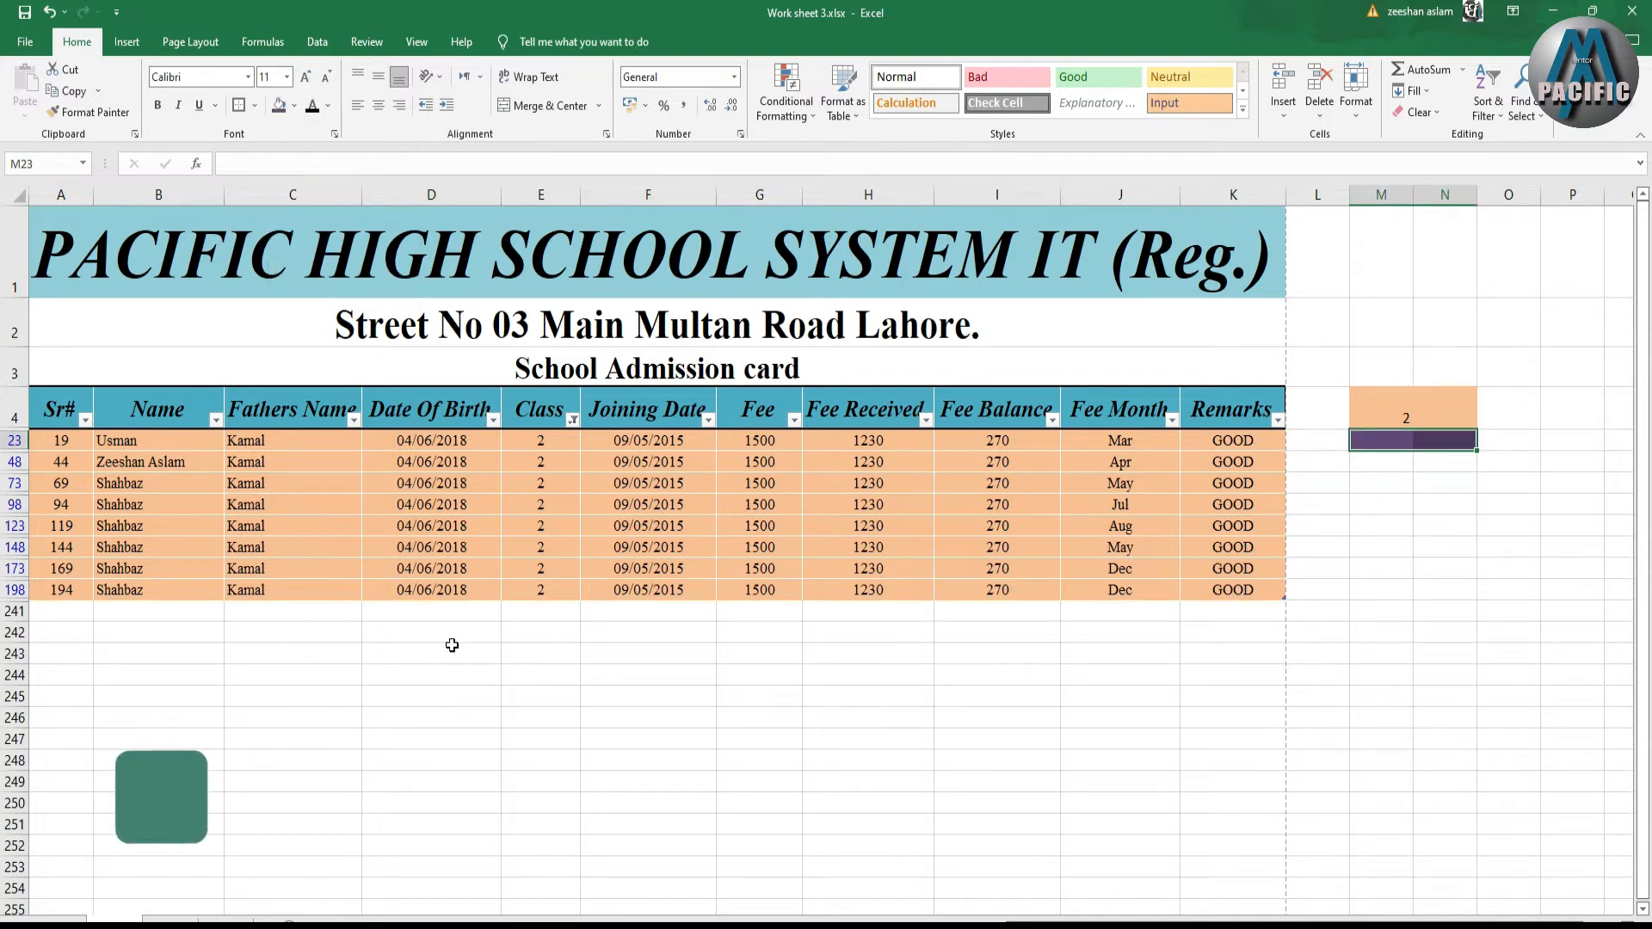
# Reset the Class column filter to include all classes.
pyautogui.click(572, 420)
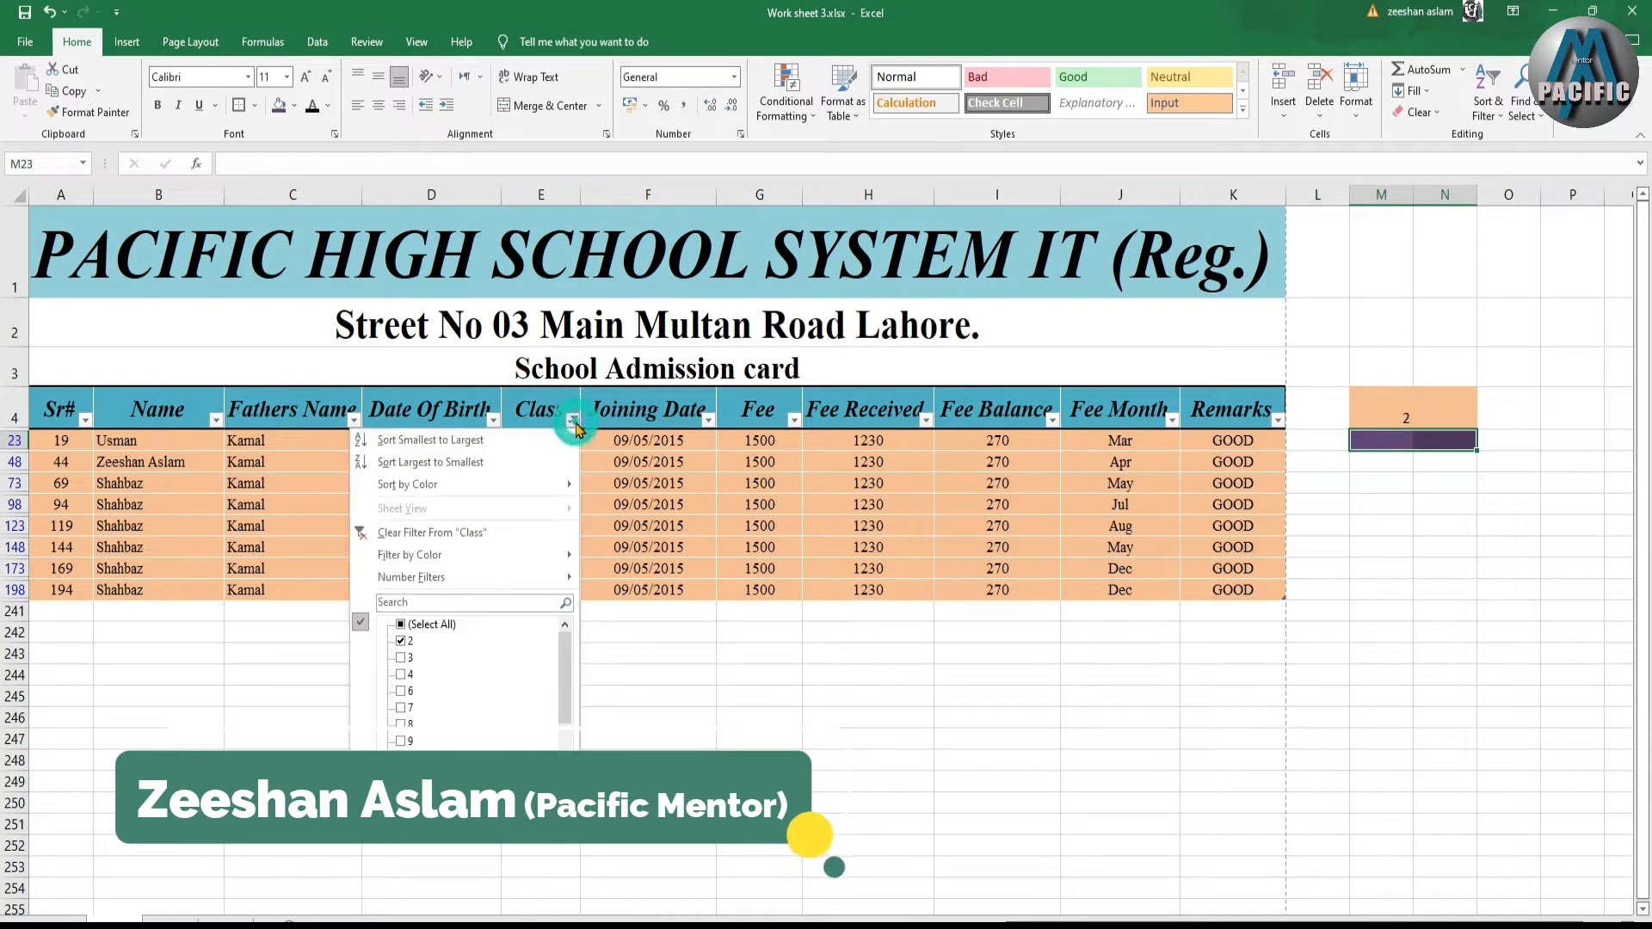
pyautogui.click(400, 624)
pyautogui.click(465, 795)
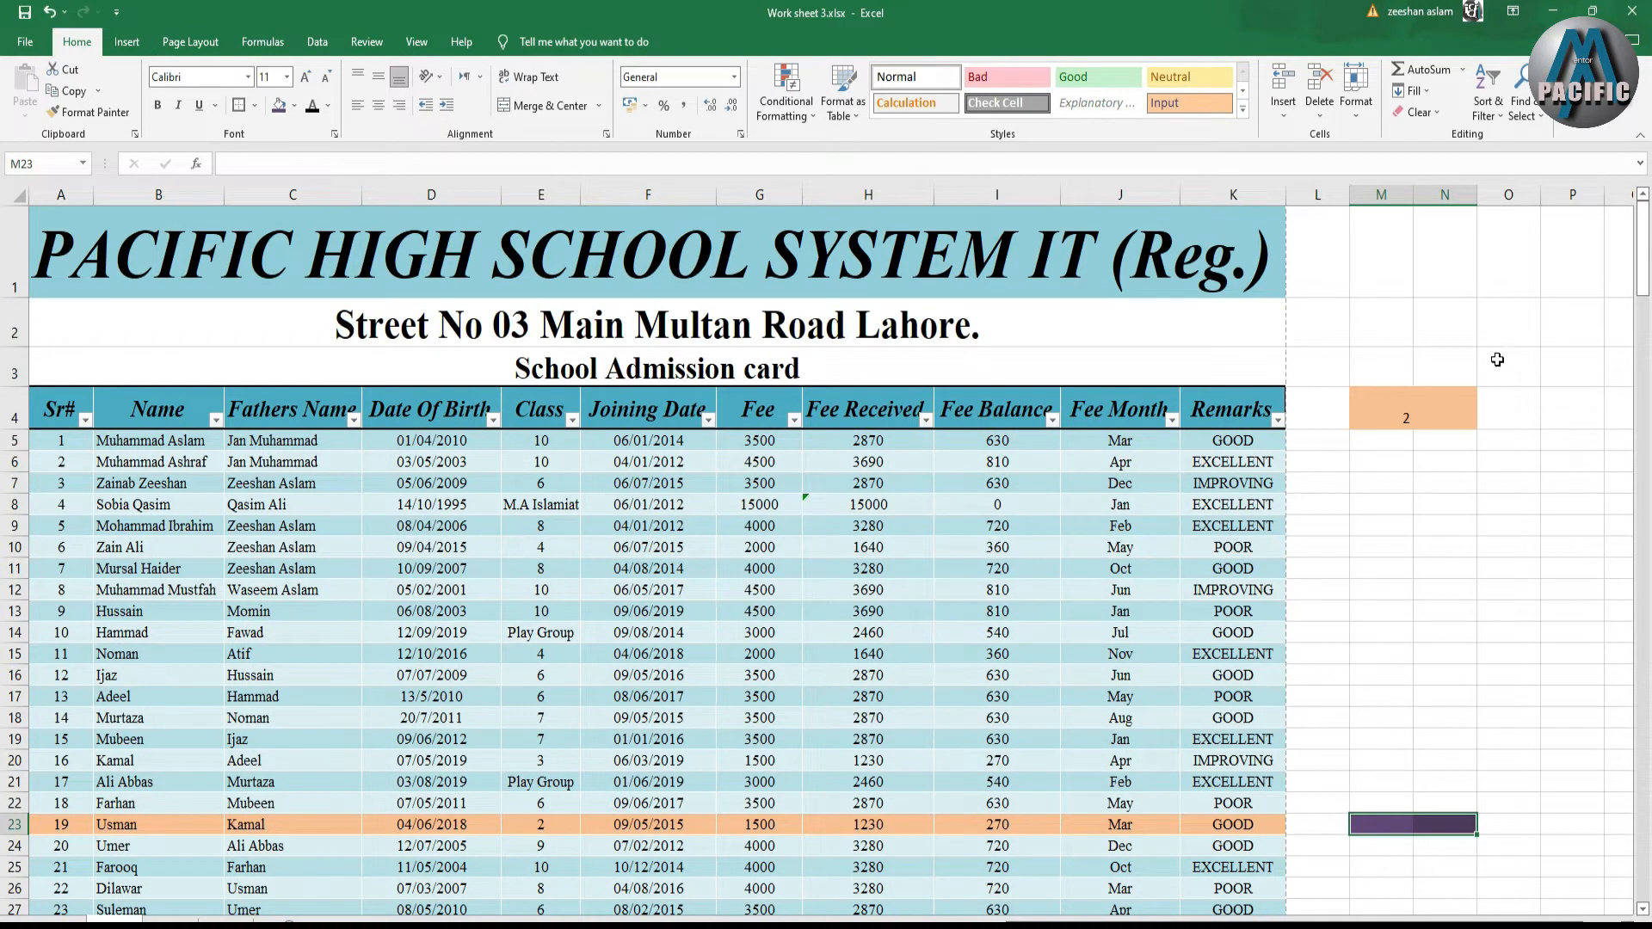
# Examine the orange class 2 rows throughout the full student table against the colour key in M4:N4.
pyautogui.click(1406, 411)
pyautogui.scroll(-11, 998, 774)
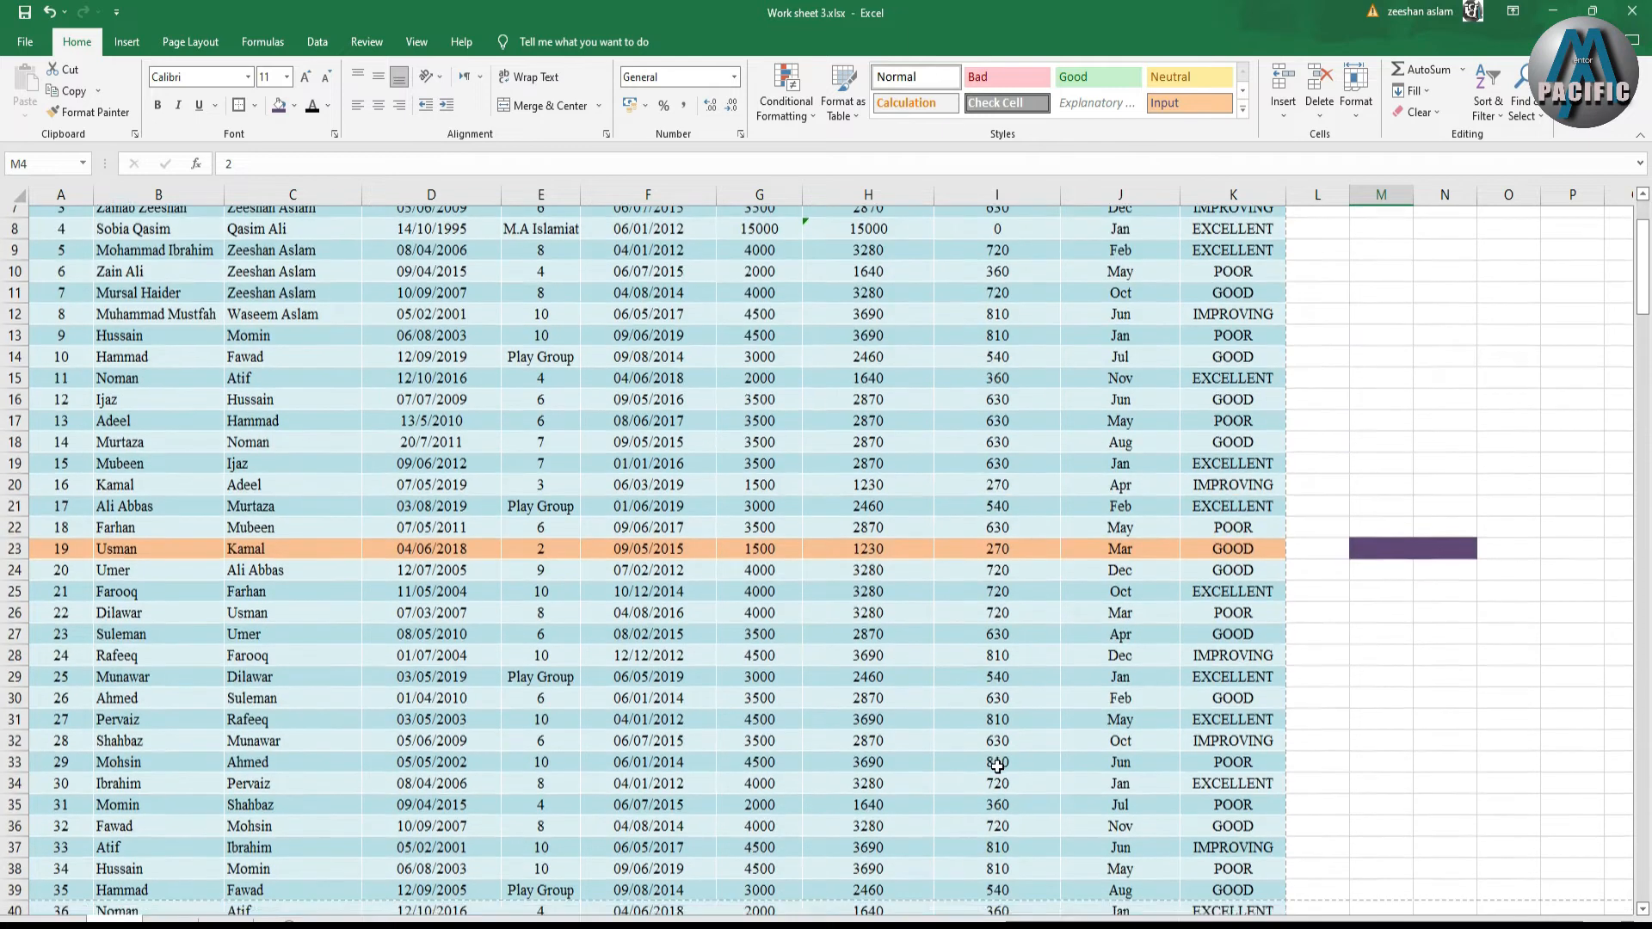
pyautogui.scroll(-14, 850, 751)
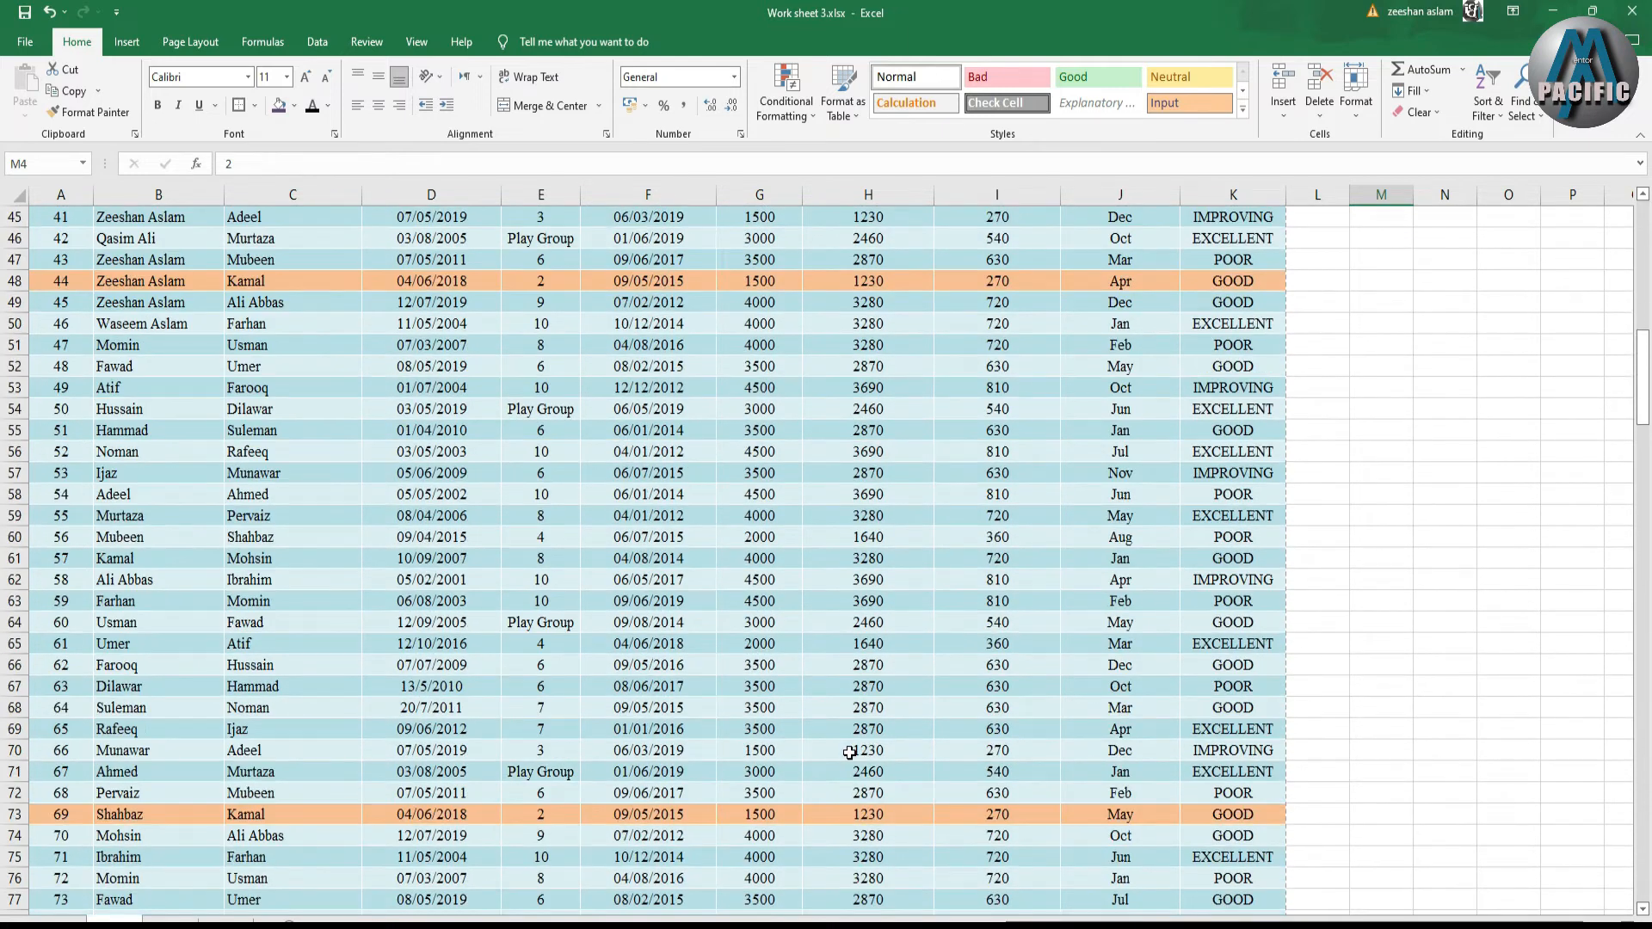
pyautogui.scroll(-9, 848, 751)
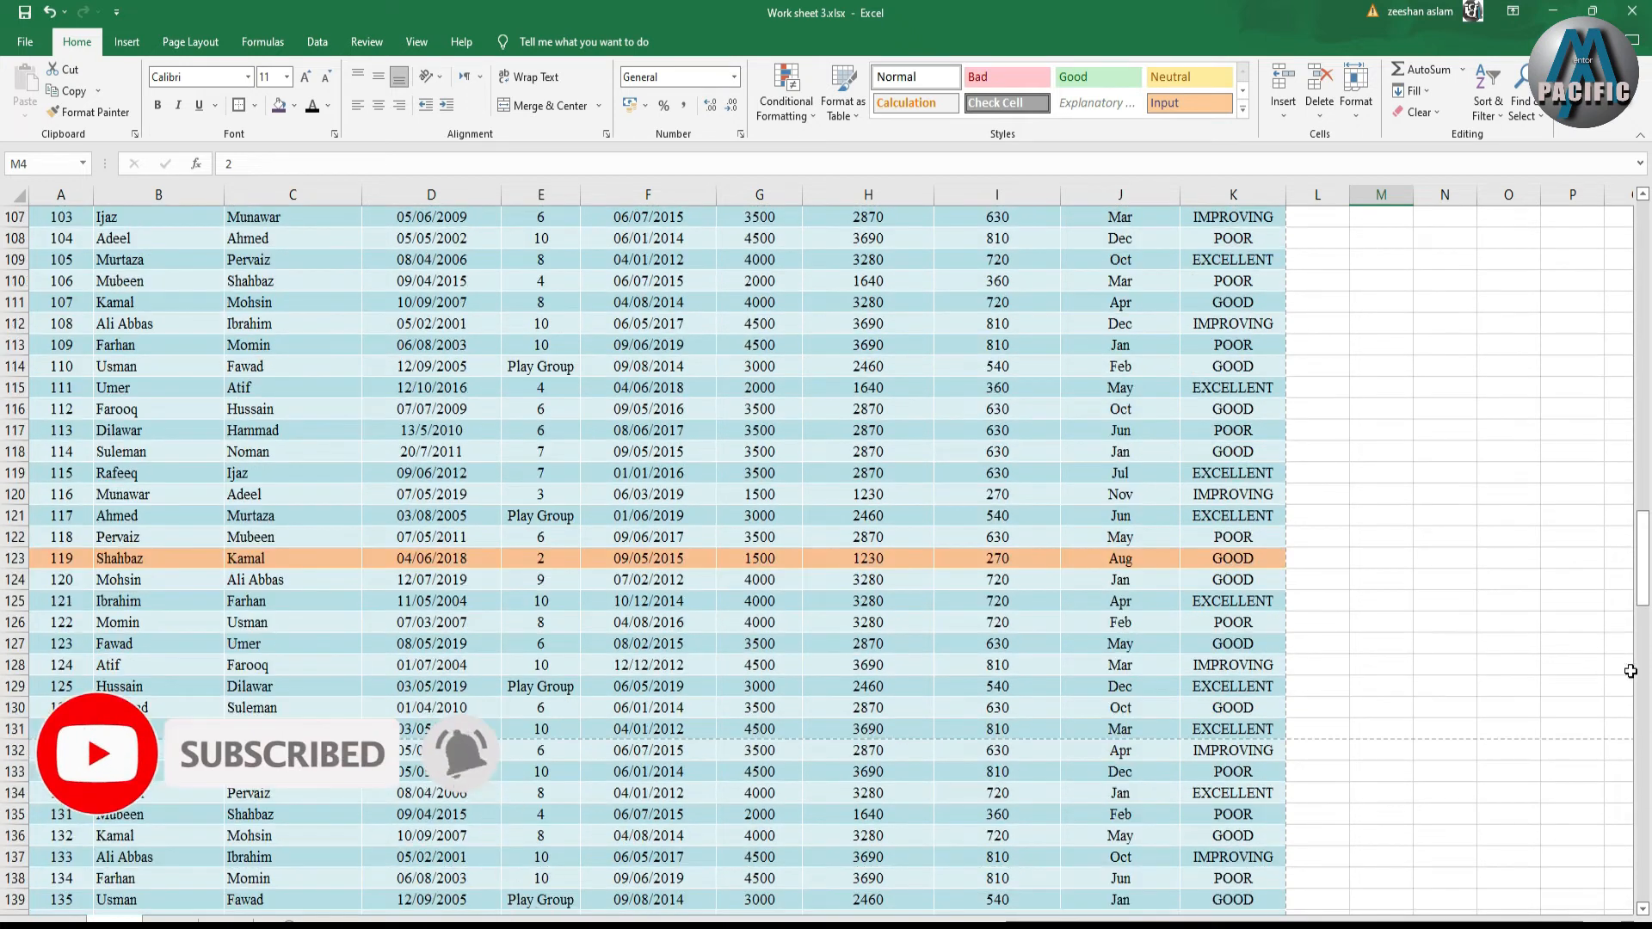
pyautogui.moveTo(1640, 559); pyautogui.dragTo(1645, 436)
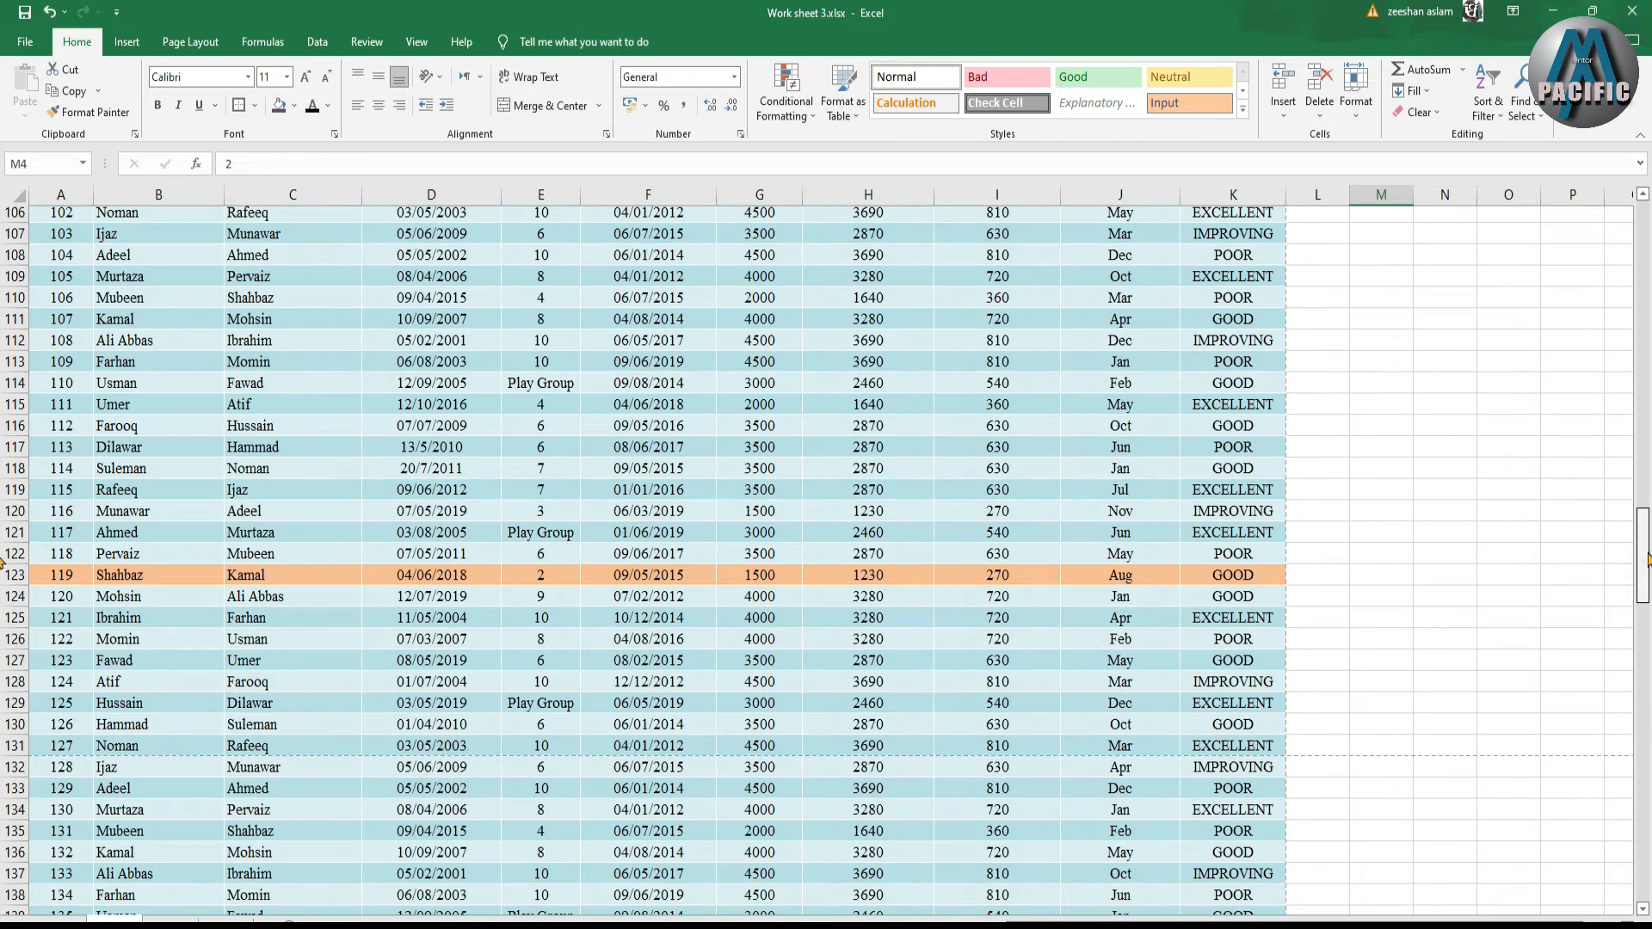
pyautogui.moveTo(1644, 561); pyautogui.dragTo(1640, 409)
pyautogui.scroll(-2, 1352, 367)
pyautogui.scroll(19, 1352, 367)
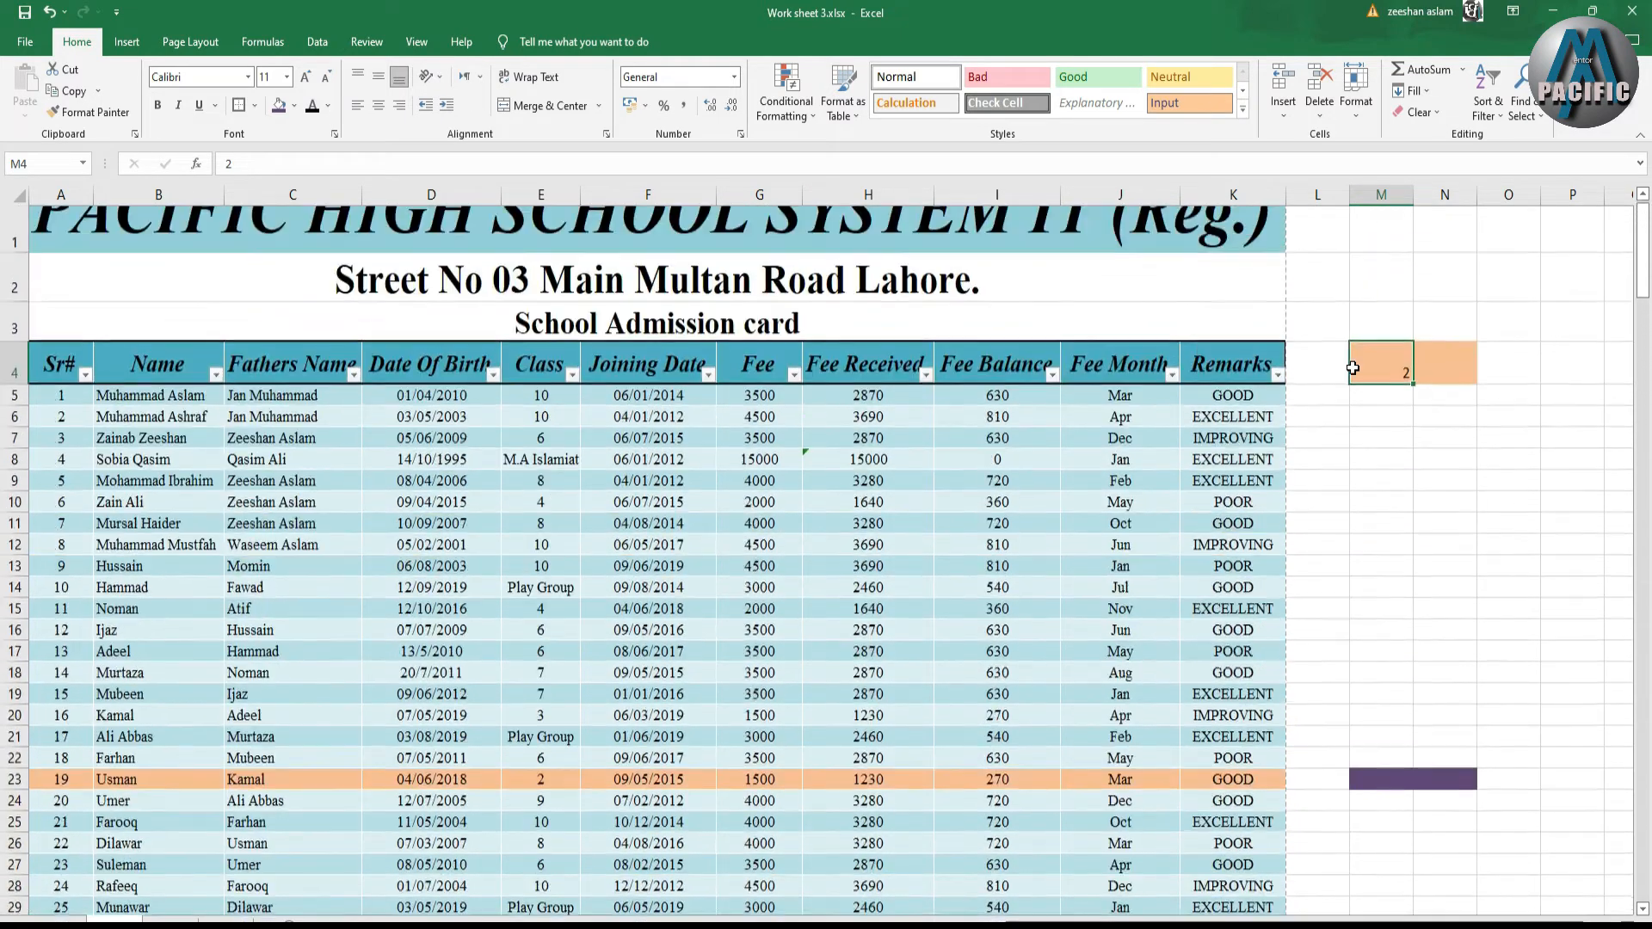
# Filter the Fee column to show only 1500 and select the matching student records.
pyautogui.scroll(1, 1353, 368)
pyautogui.click(1533, 612)
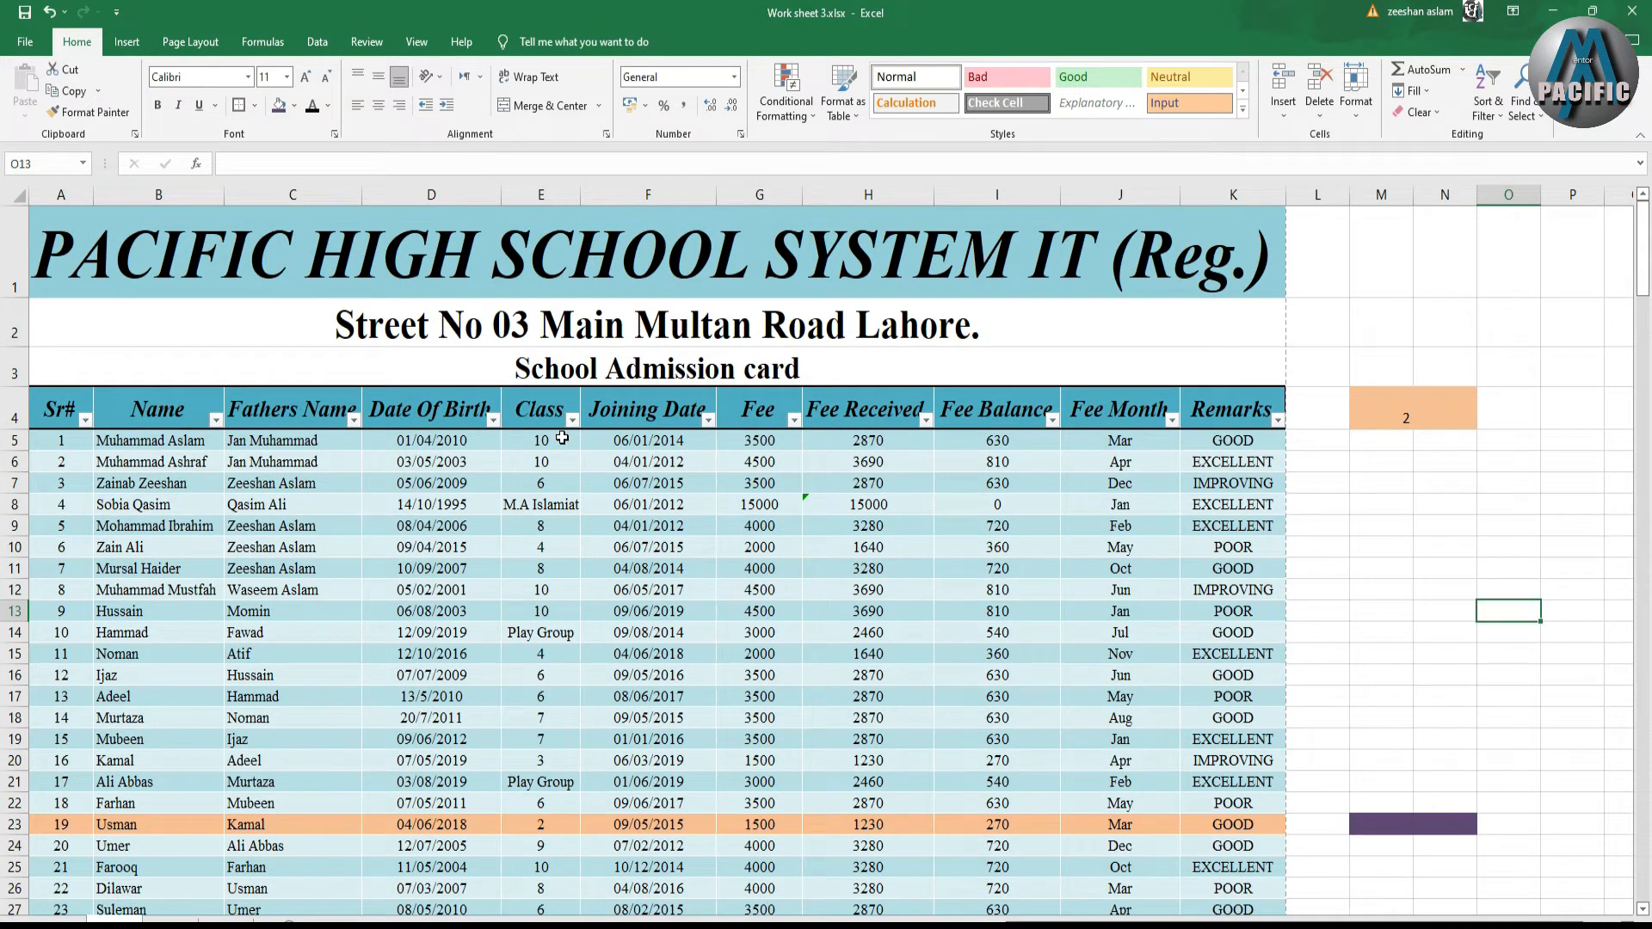
pyautogui.click(793, 422)
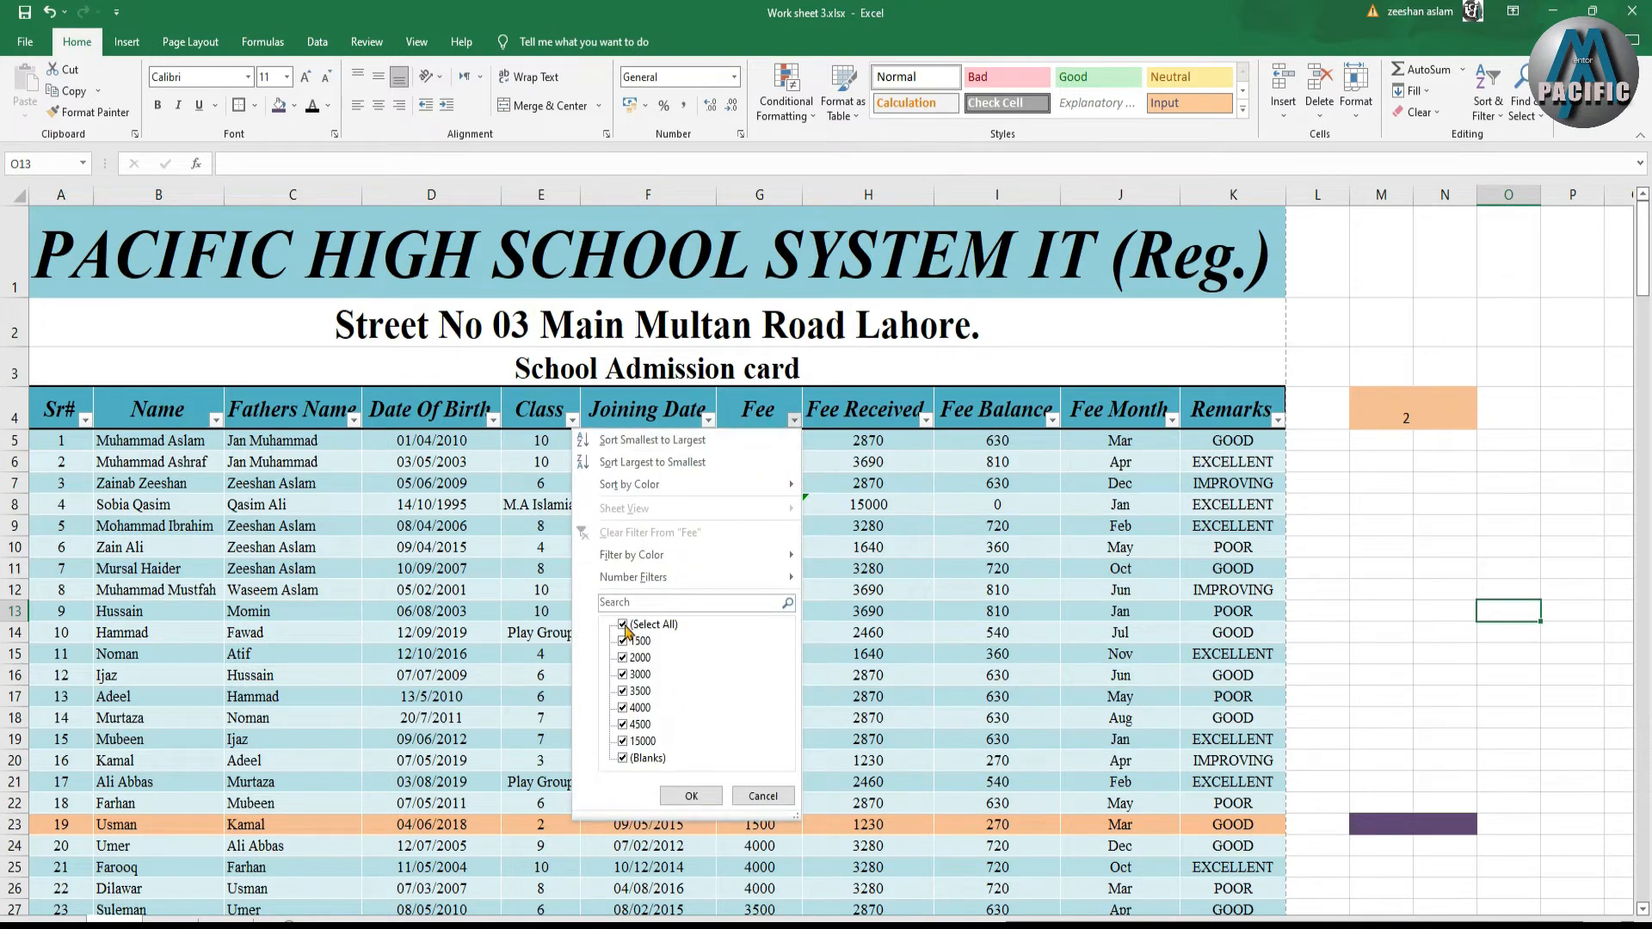
pyautogui.click(684, 796)
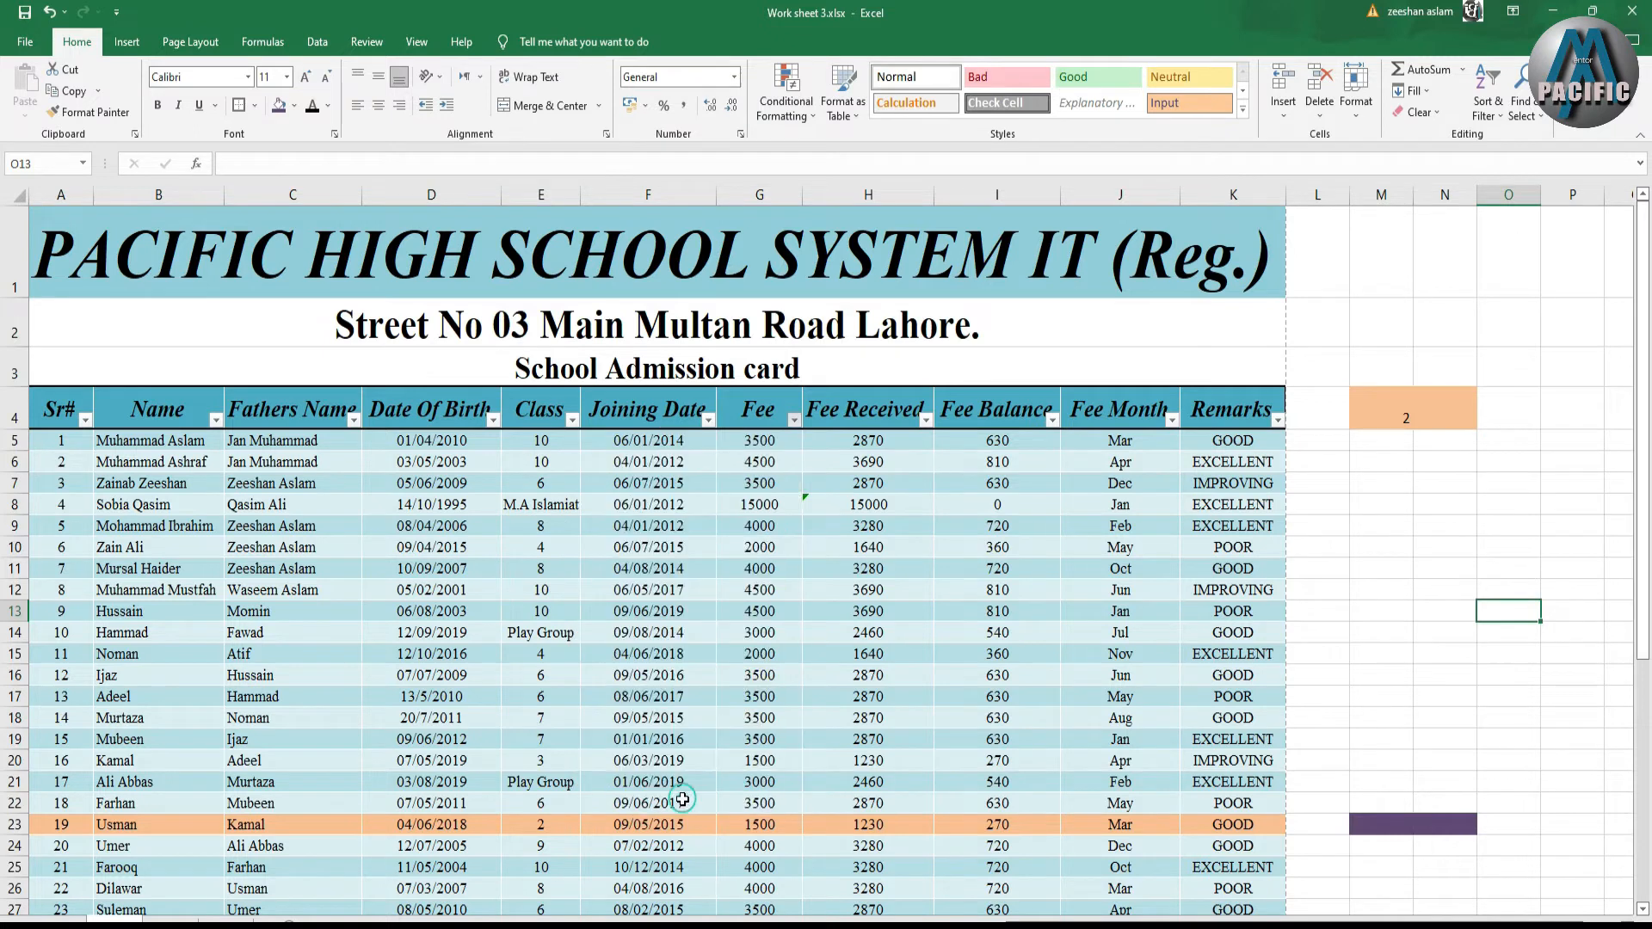
pyautogui.moveTo(61, 441); pyautogui.dragTo(1269, 772)
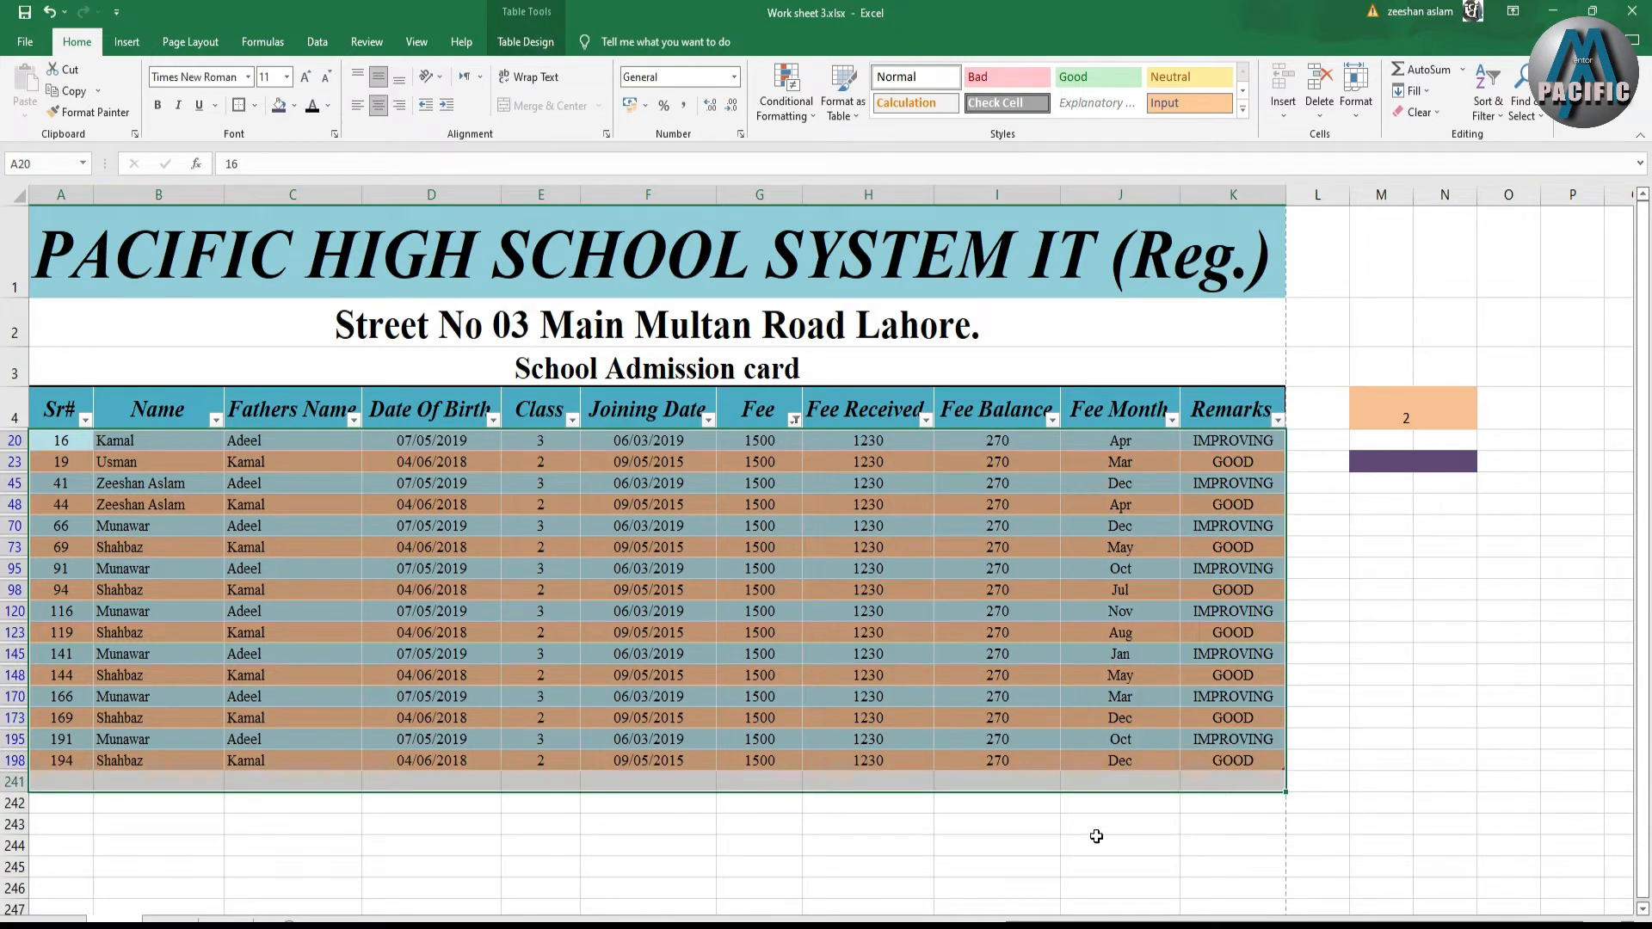
# Change the Fee column filter to show only 15000 and select the matching student record.
pyautogui.click(794, 420)
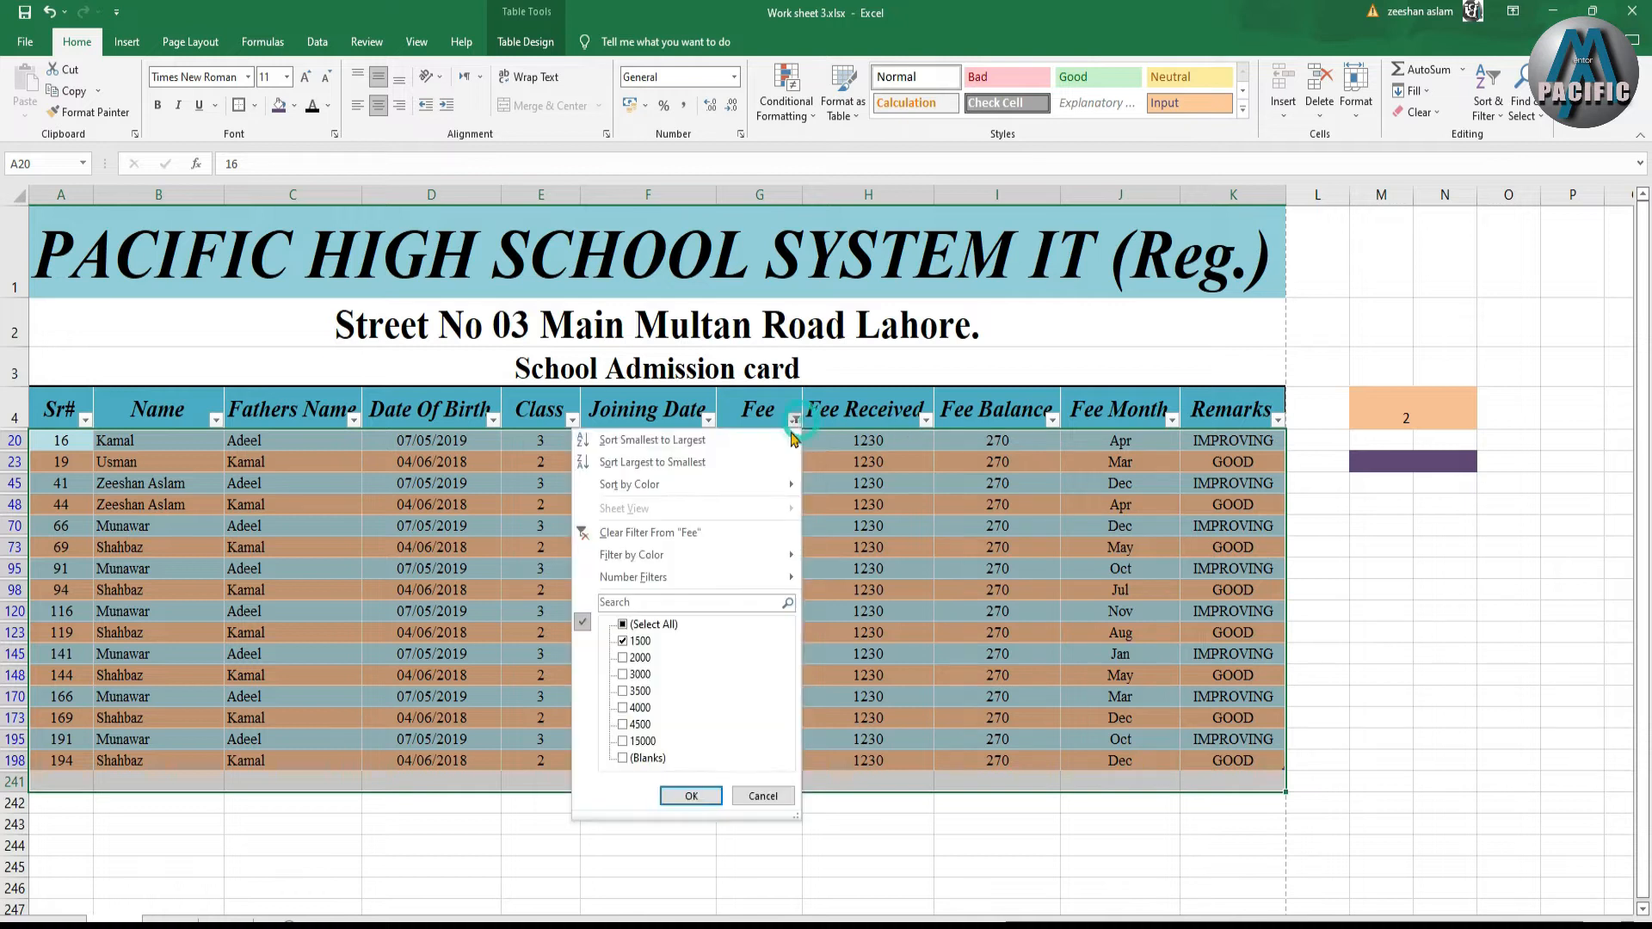
pyautogui.click(623, 624)
pyautogui.click(624, 624)
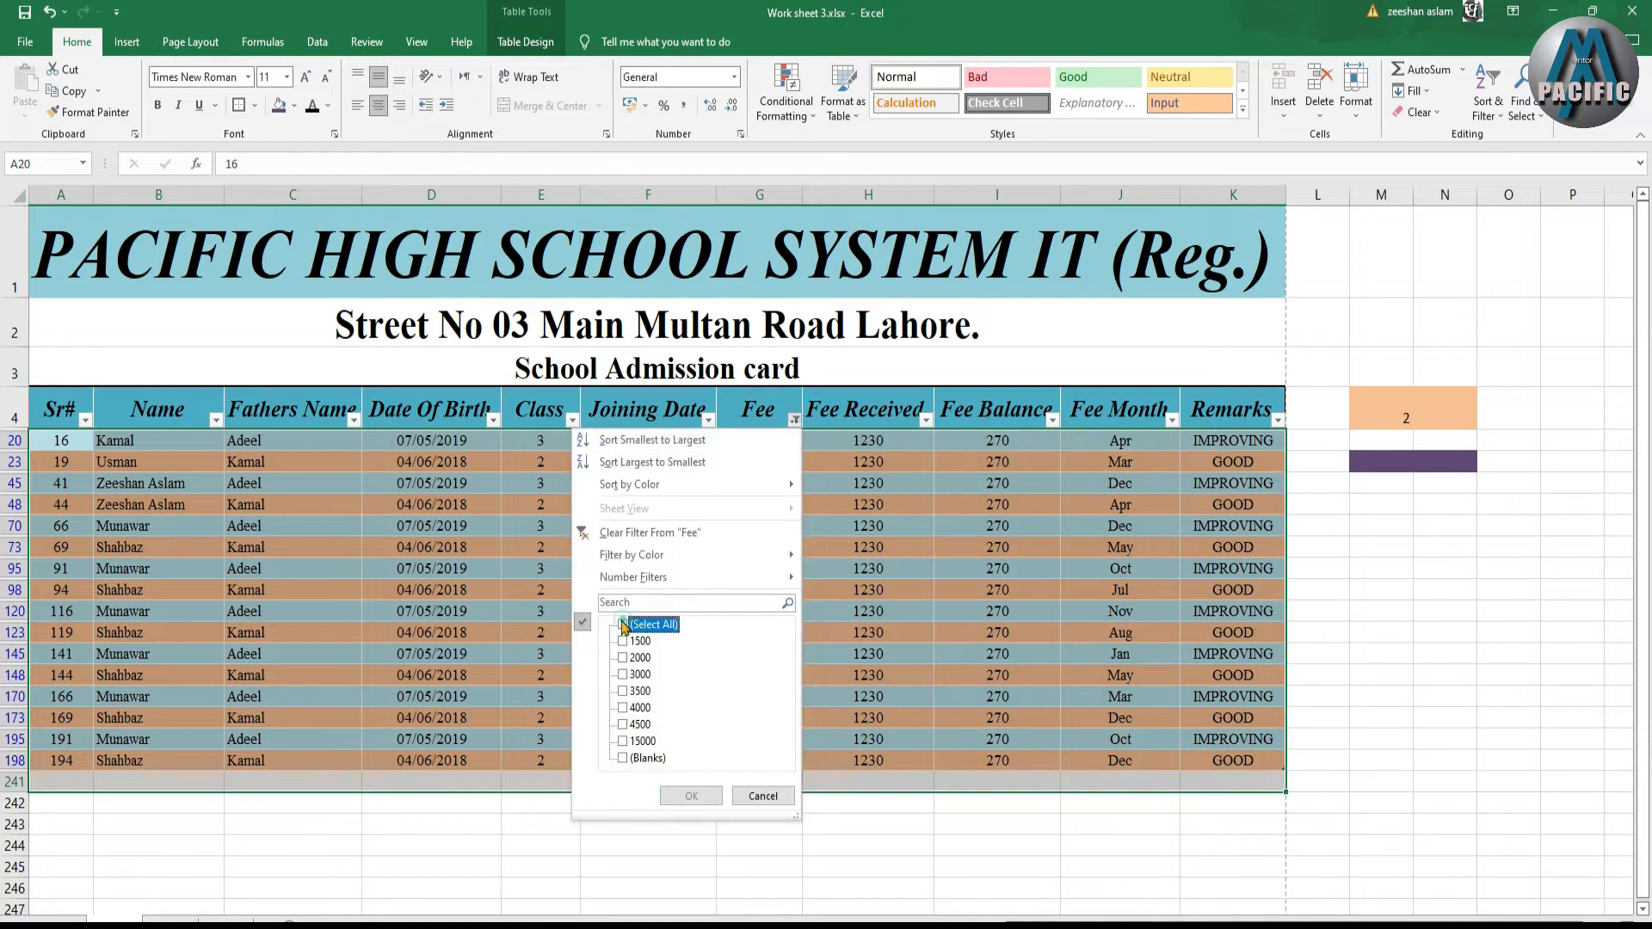
pyautogui.click(623, 741)
pyautogui.click(706, 799)
pyautogui.click(308, 592)
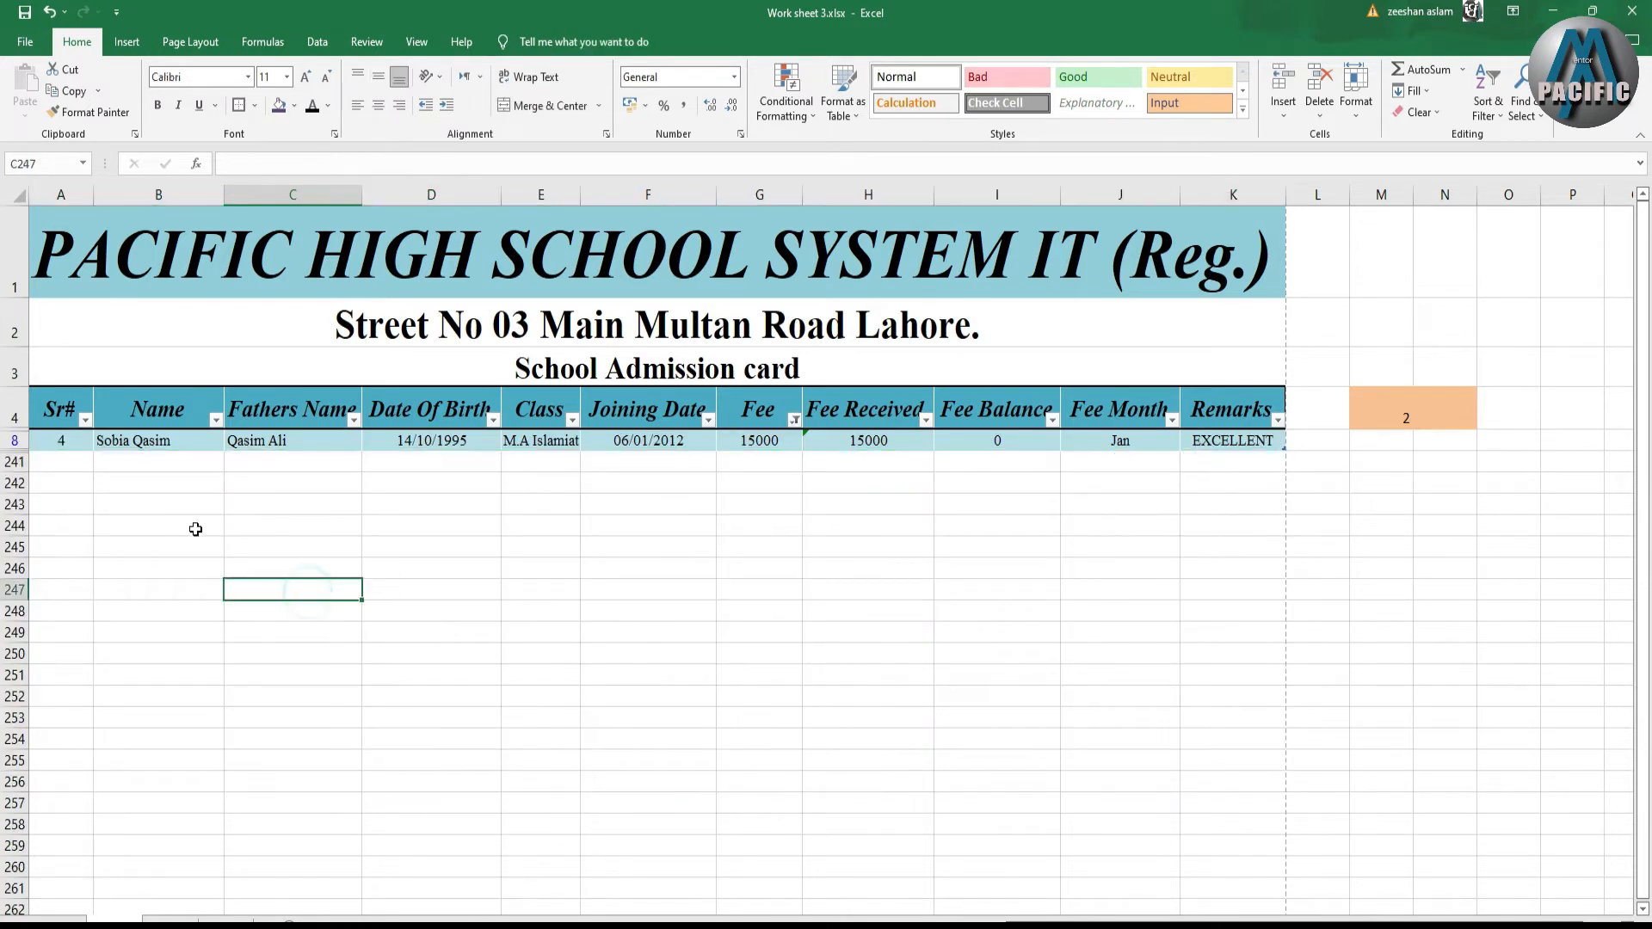
pyautogui.moveTo(80, 449); pyautogui.dragTo(1226, 444)
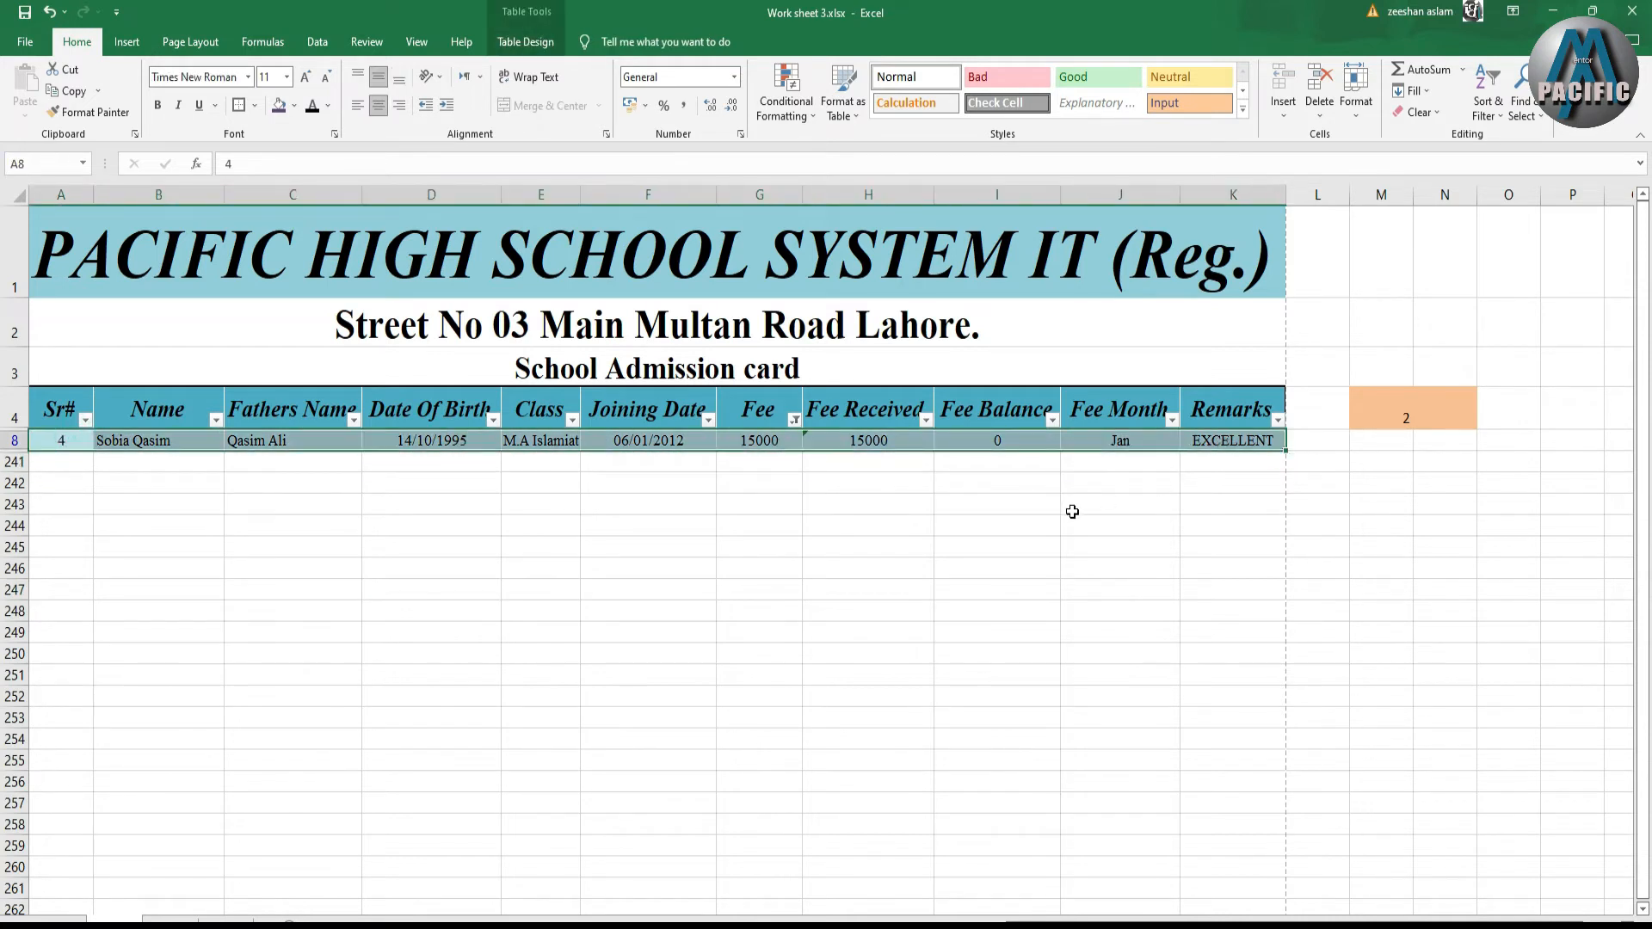
# Reset the Fee column filter to include all fee amounts.
pyautogui.click(795, 422)
pyautogui.click(622, 626)
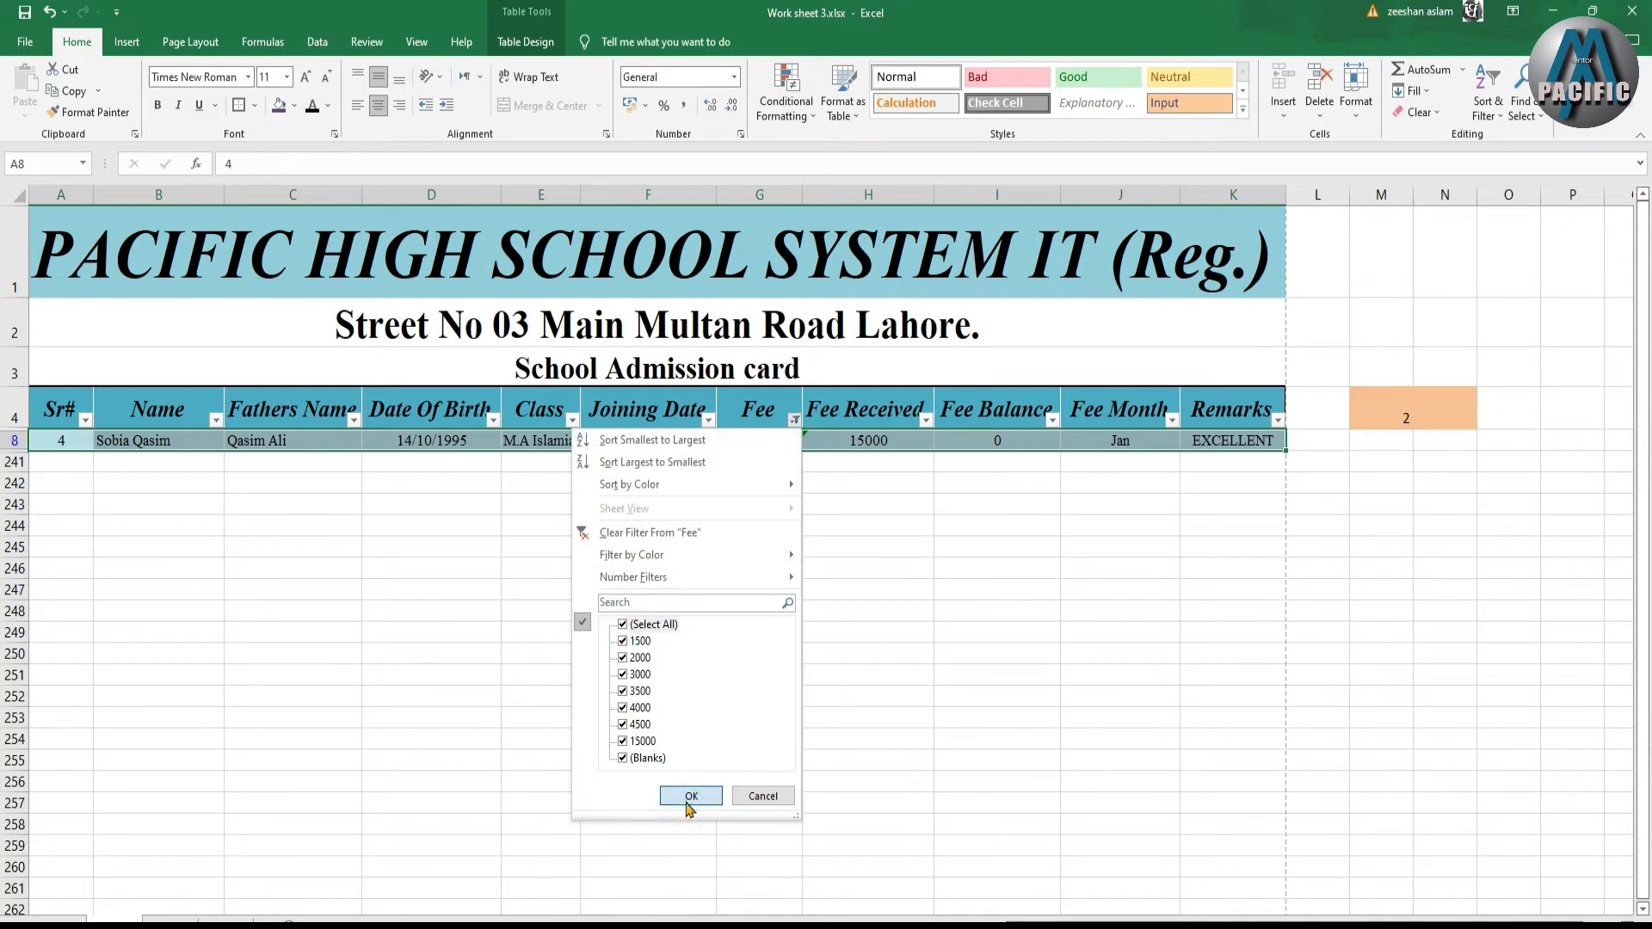
pyautogui.click(690, 798)
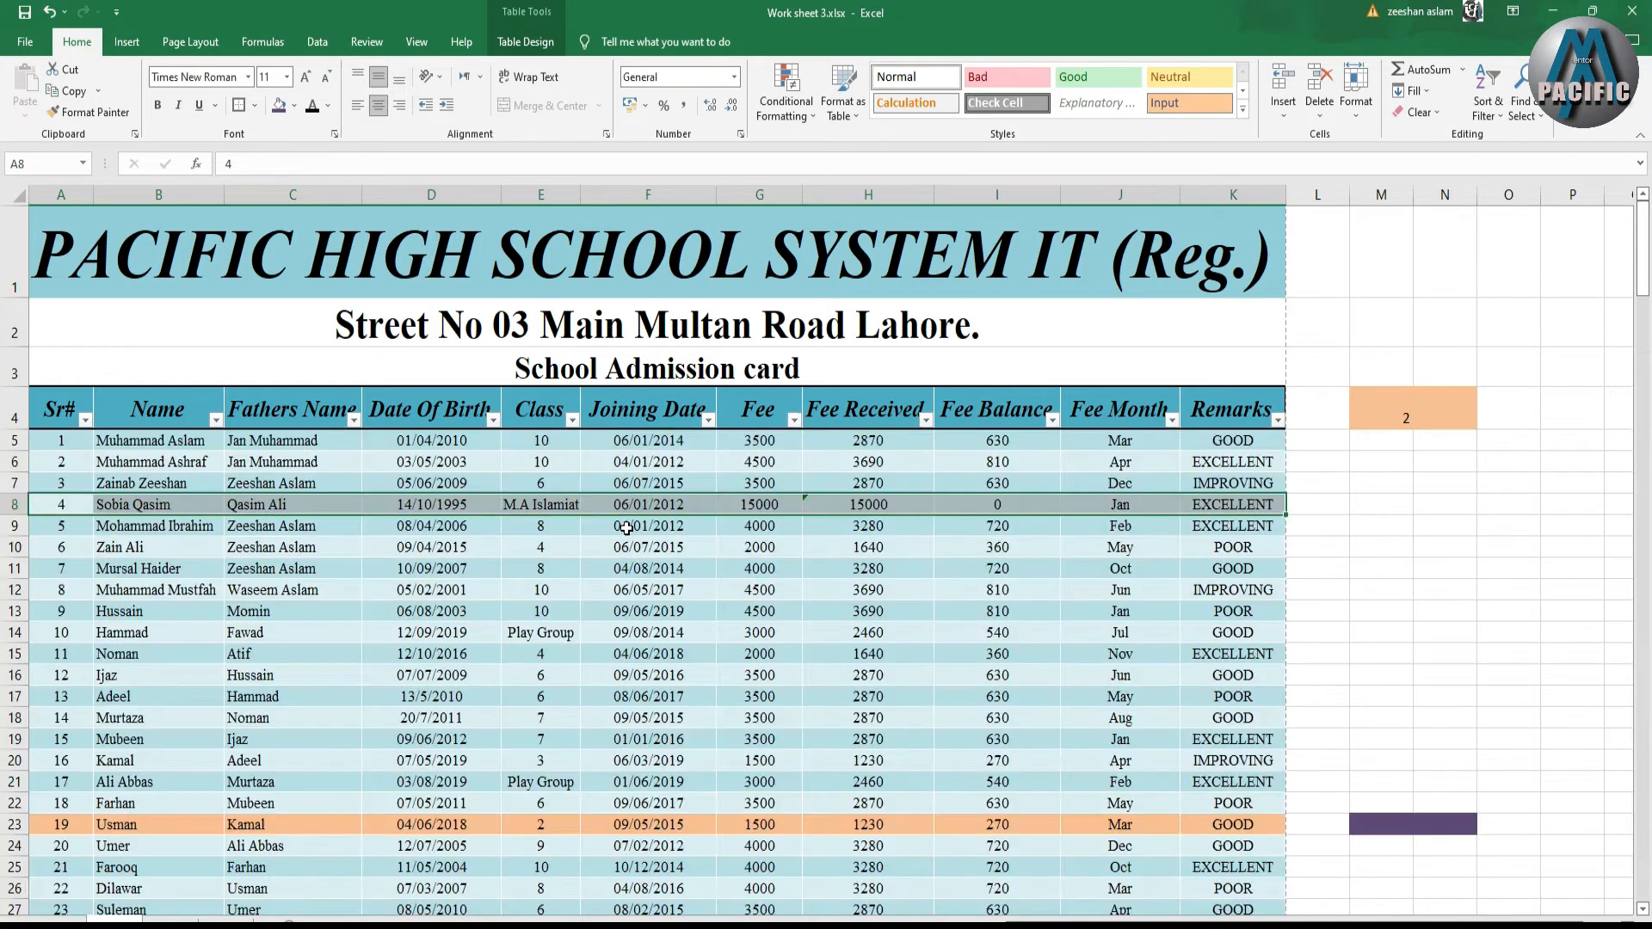
# Filter the Fee column to 4000 and 4500 only and look through the matching records.
pyautogui.click(794, 420)
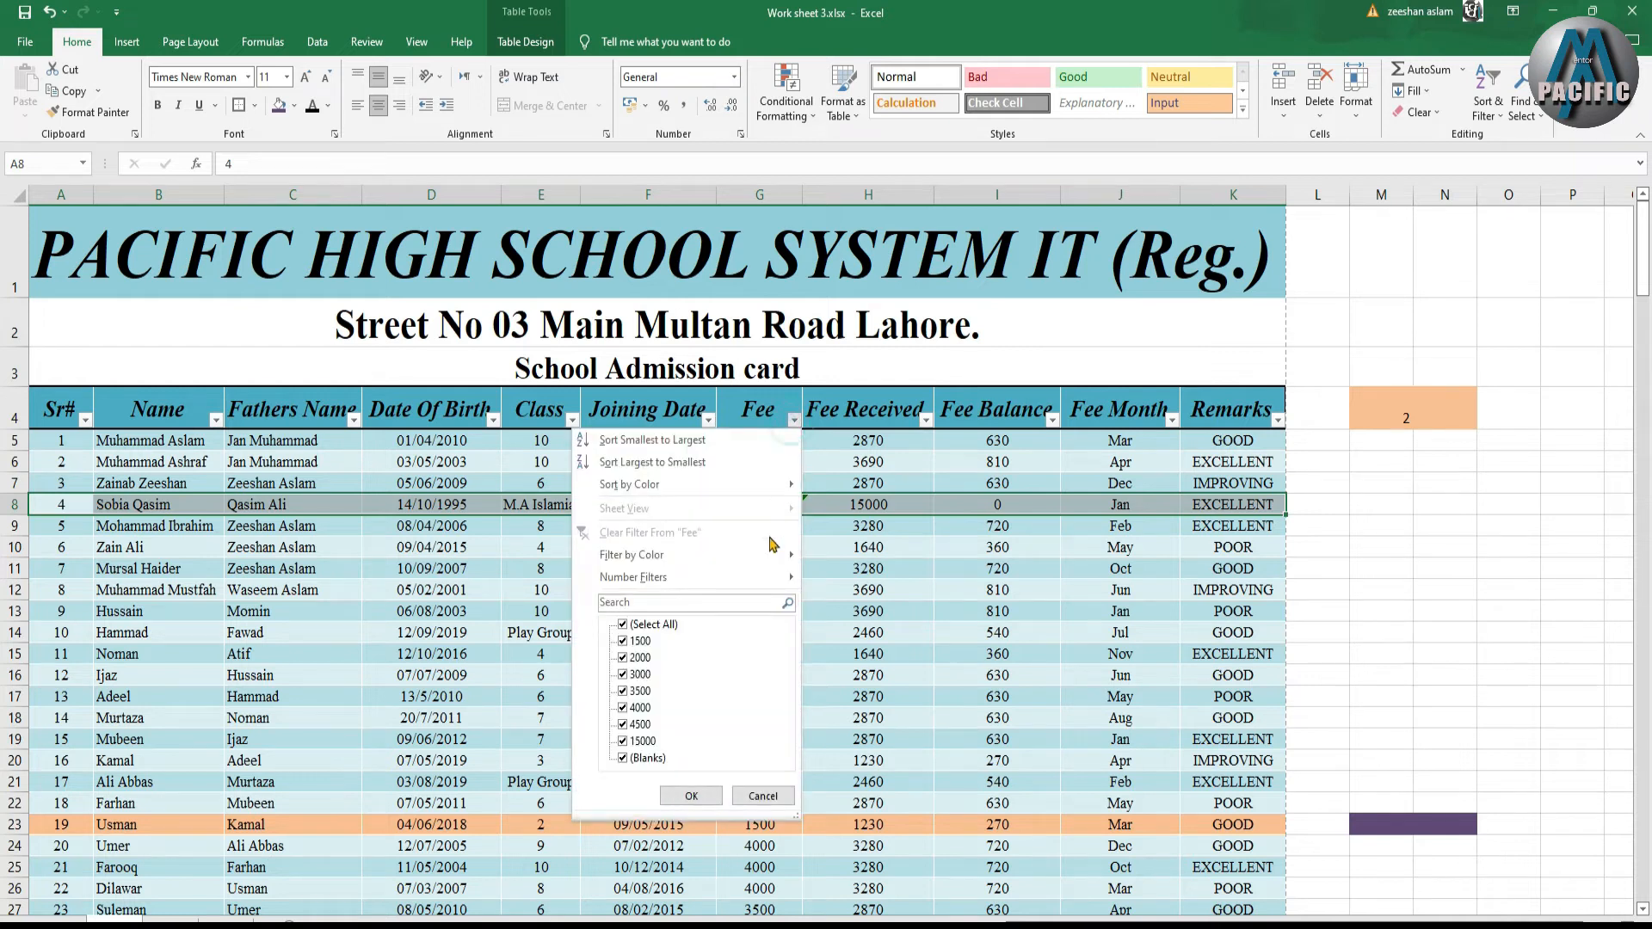
pyautogui.click(625, 725)
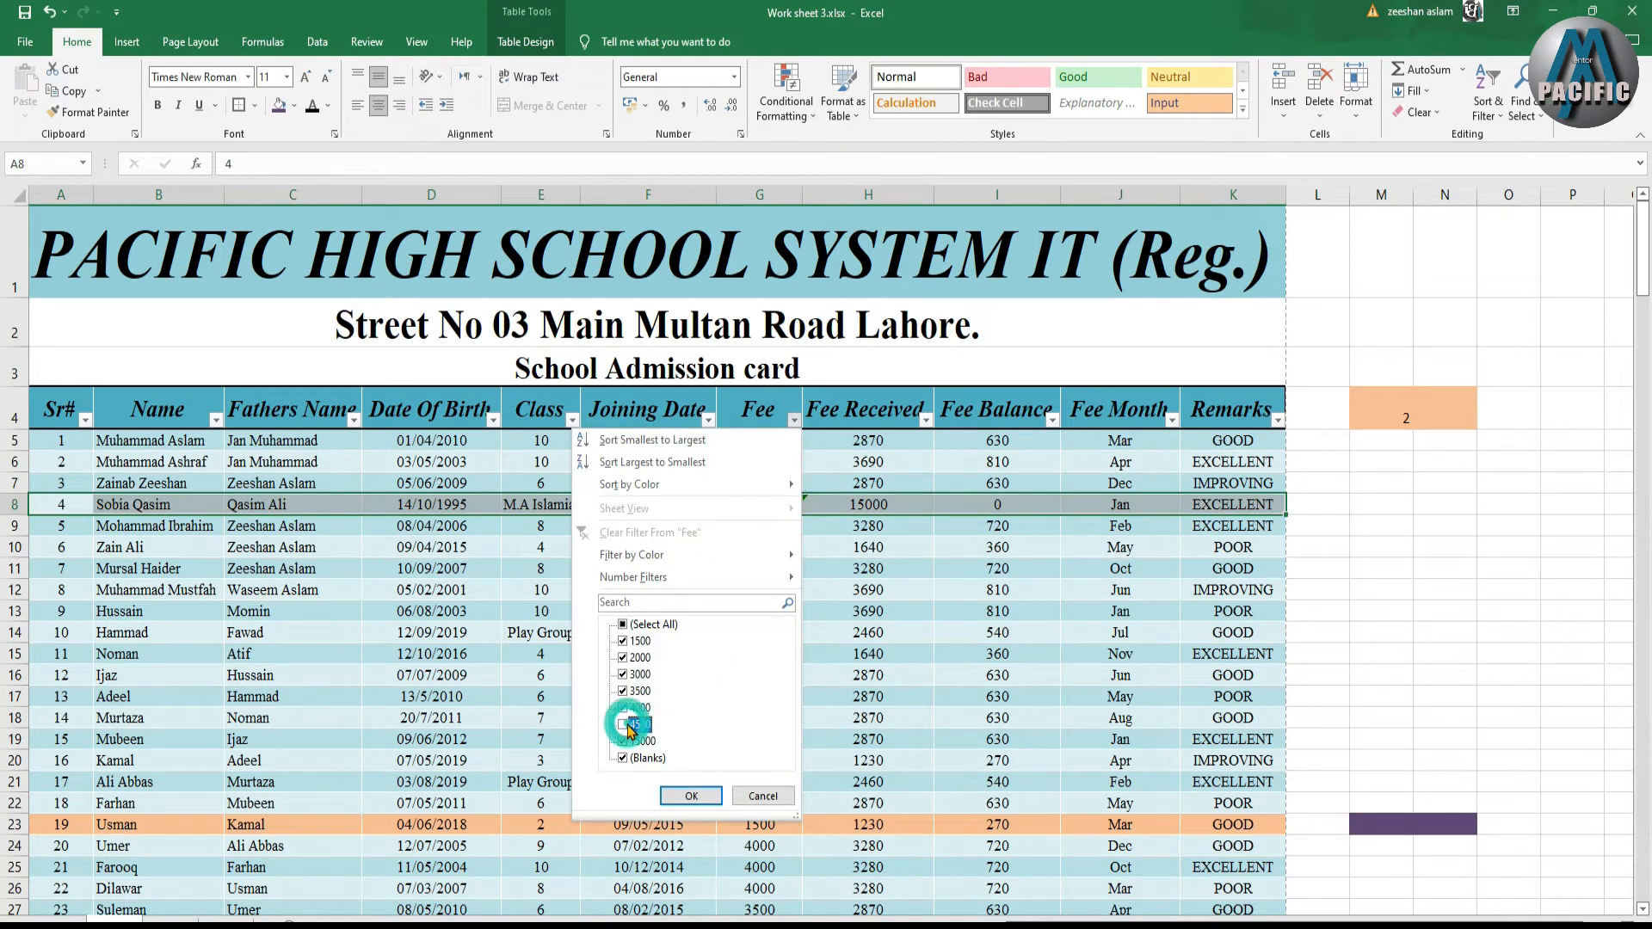
pyautogui.click(623, 625)
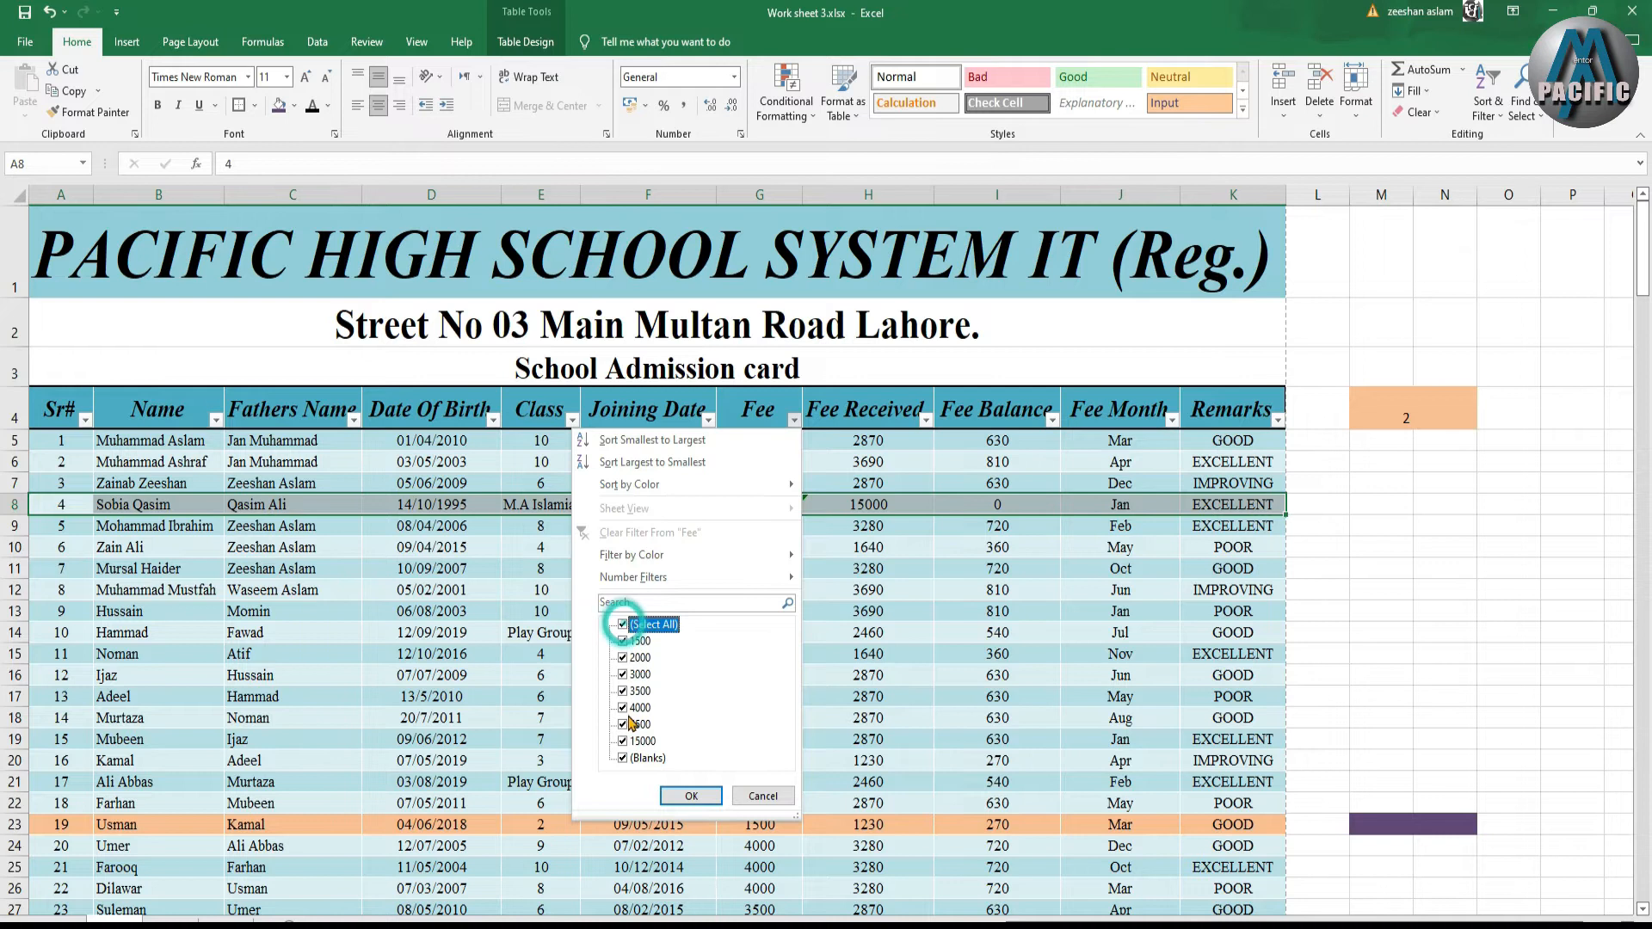
pyautogui.click(624, 626)
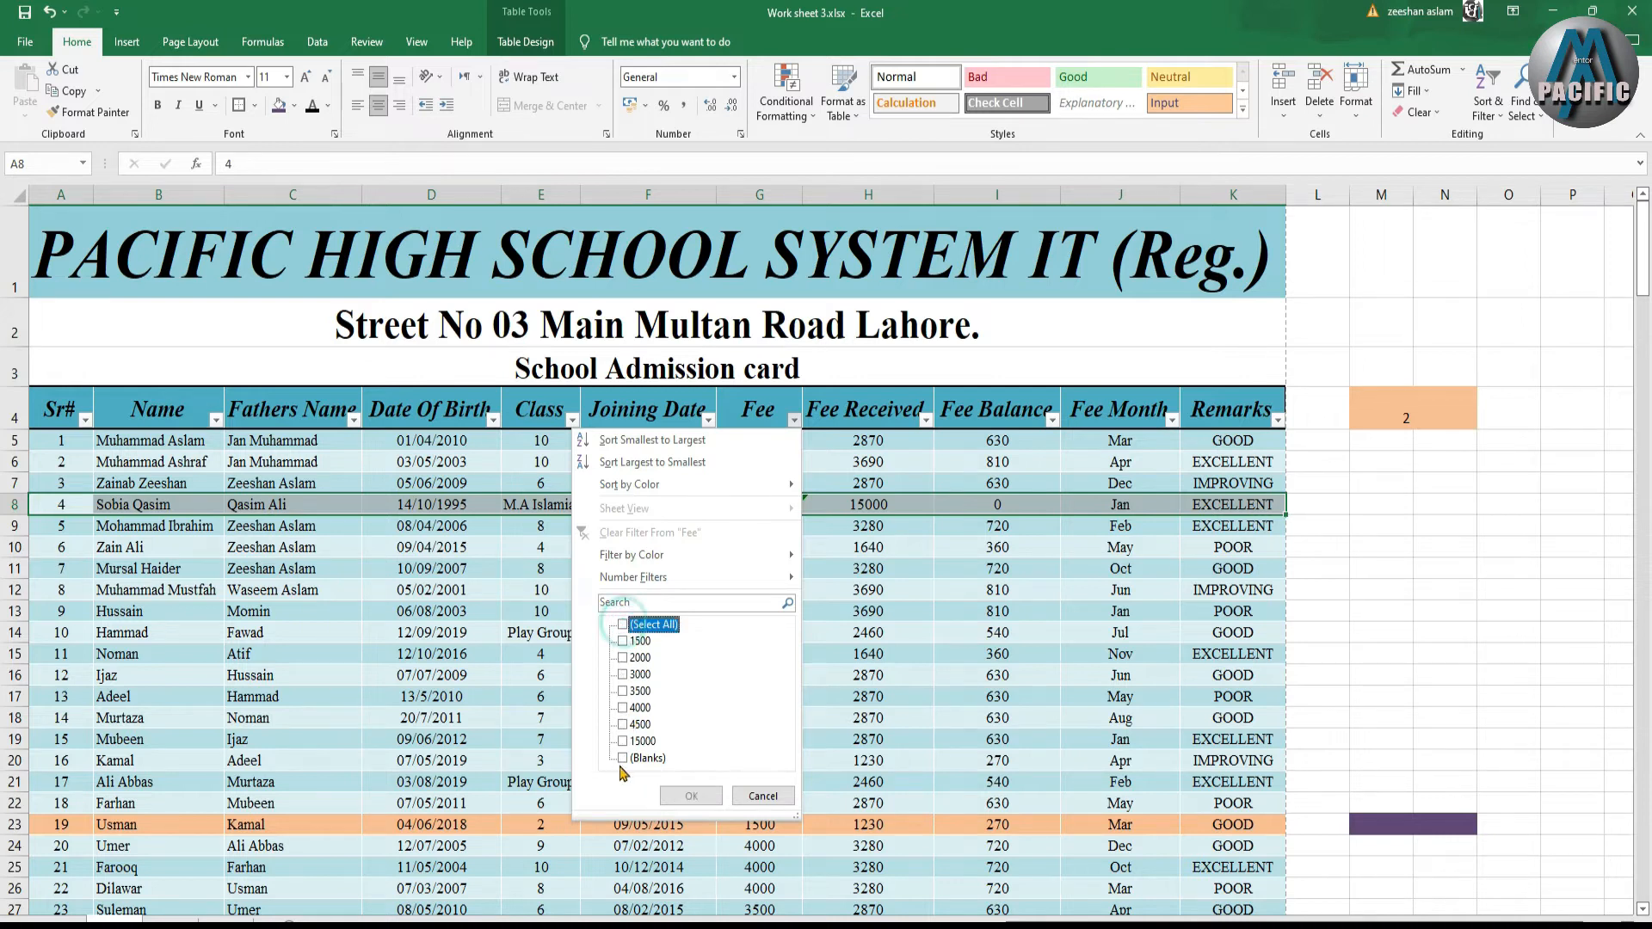
pyautogui.click(624, 709)
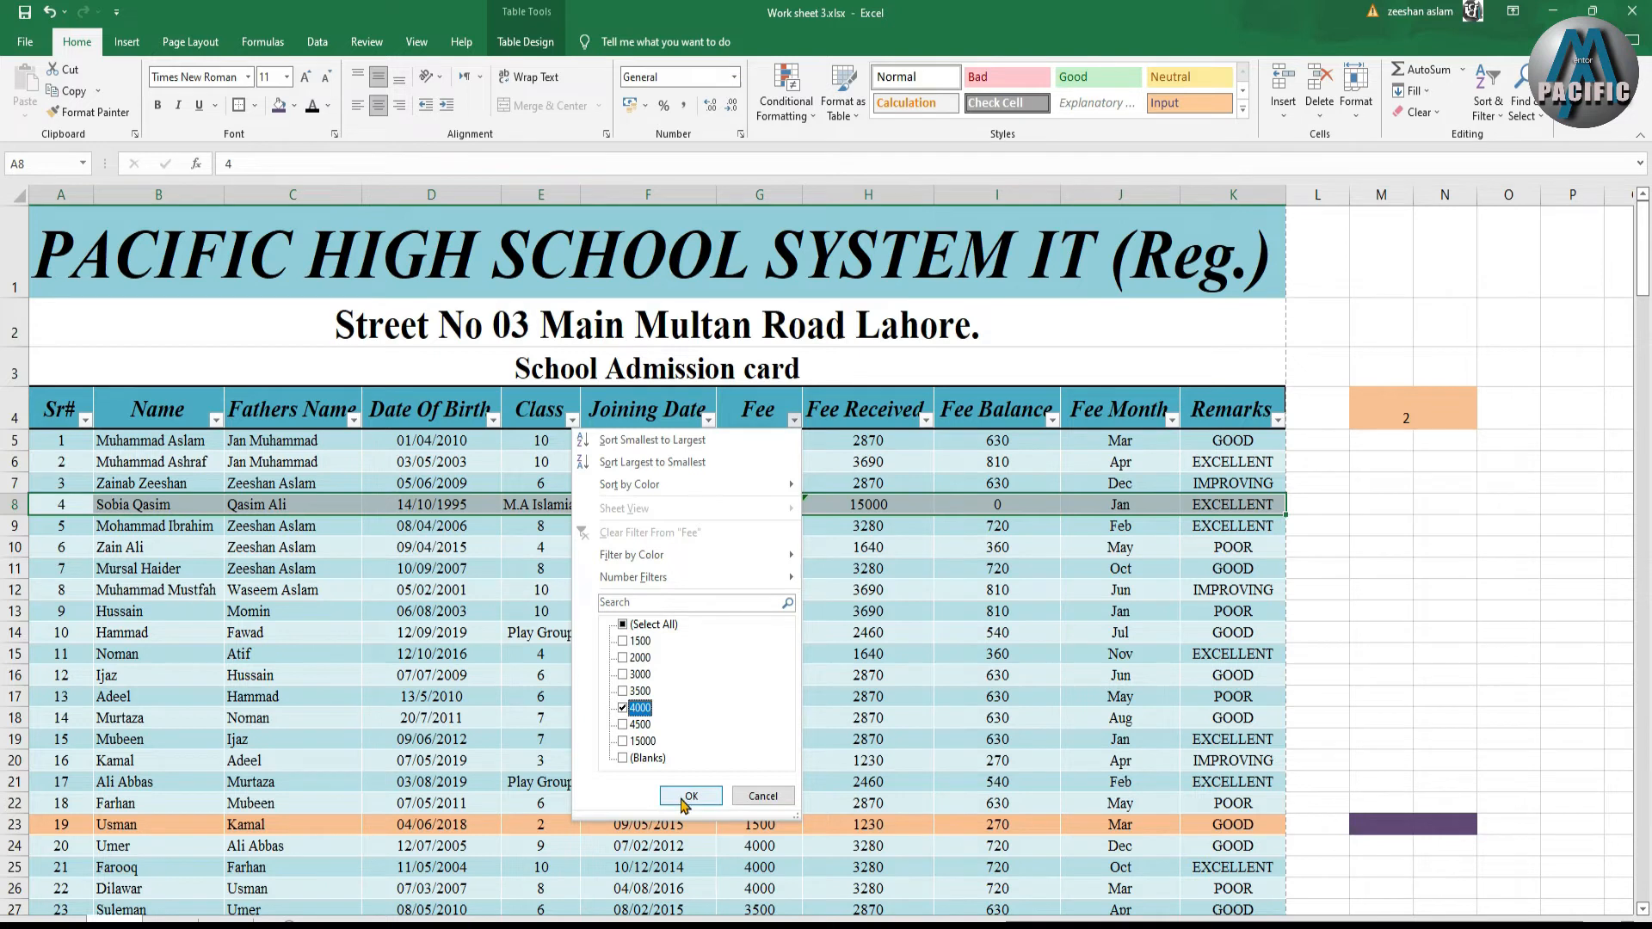
pyautogui.click(624, 725)
pyautogui.click(624, 709)
pyautogui.click(623, 709)
pyautogui.click(690, 796)
pyautogui.scroll(-1, 669, 746)
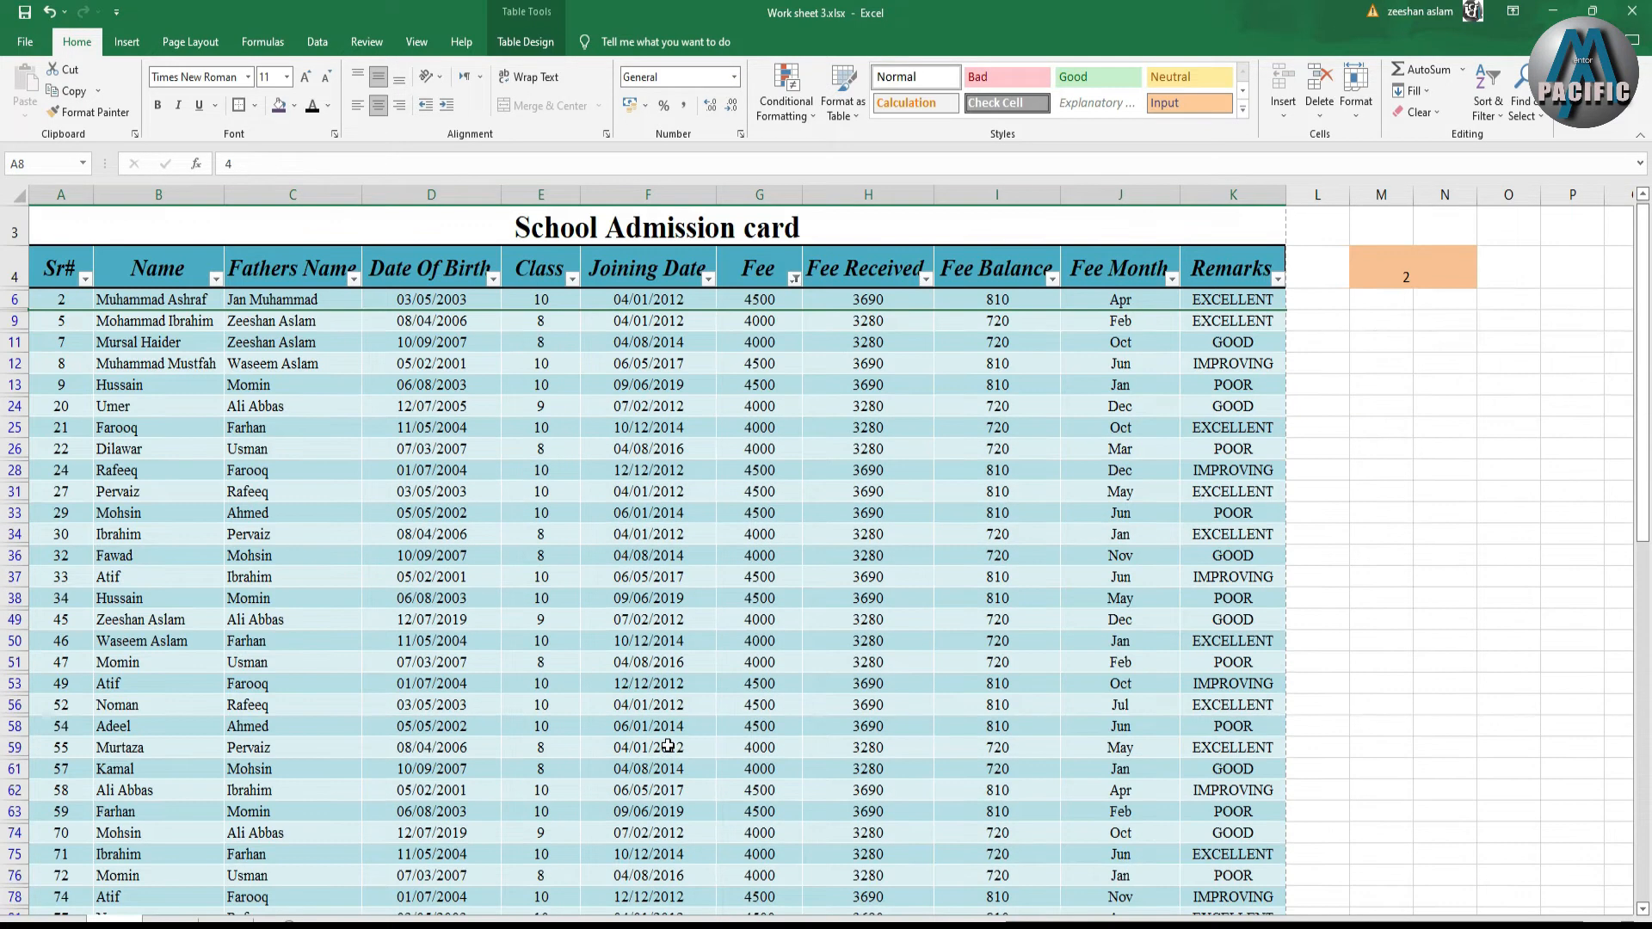
pyautogui.scroll(-8, 668, 746)
pyautogui.scroll(3, 665, 735)
pyautogui.scroll(6, 665, 736)
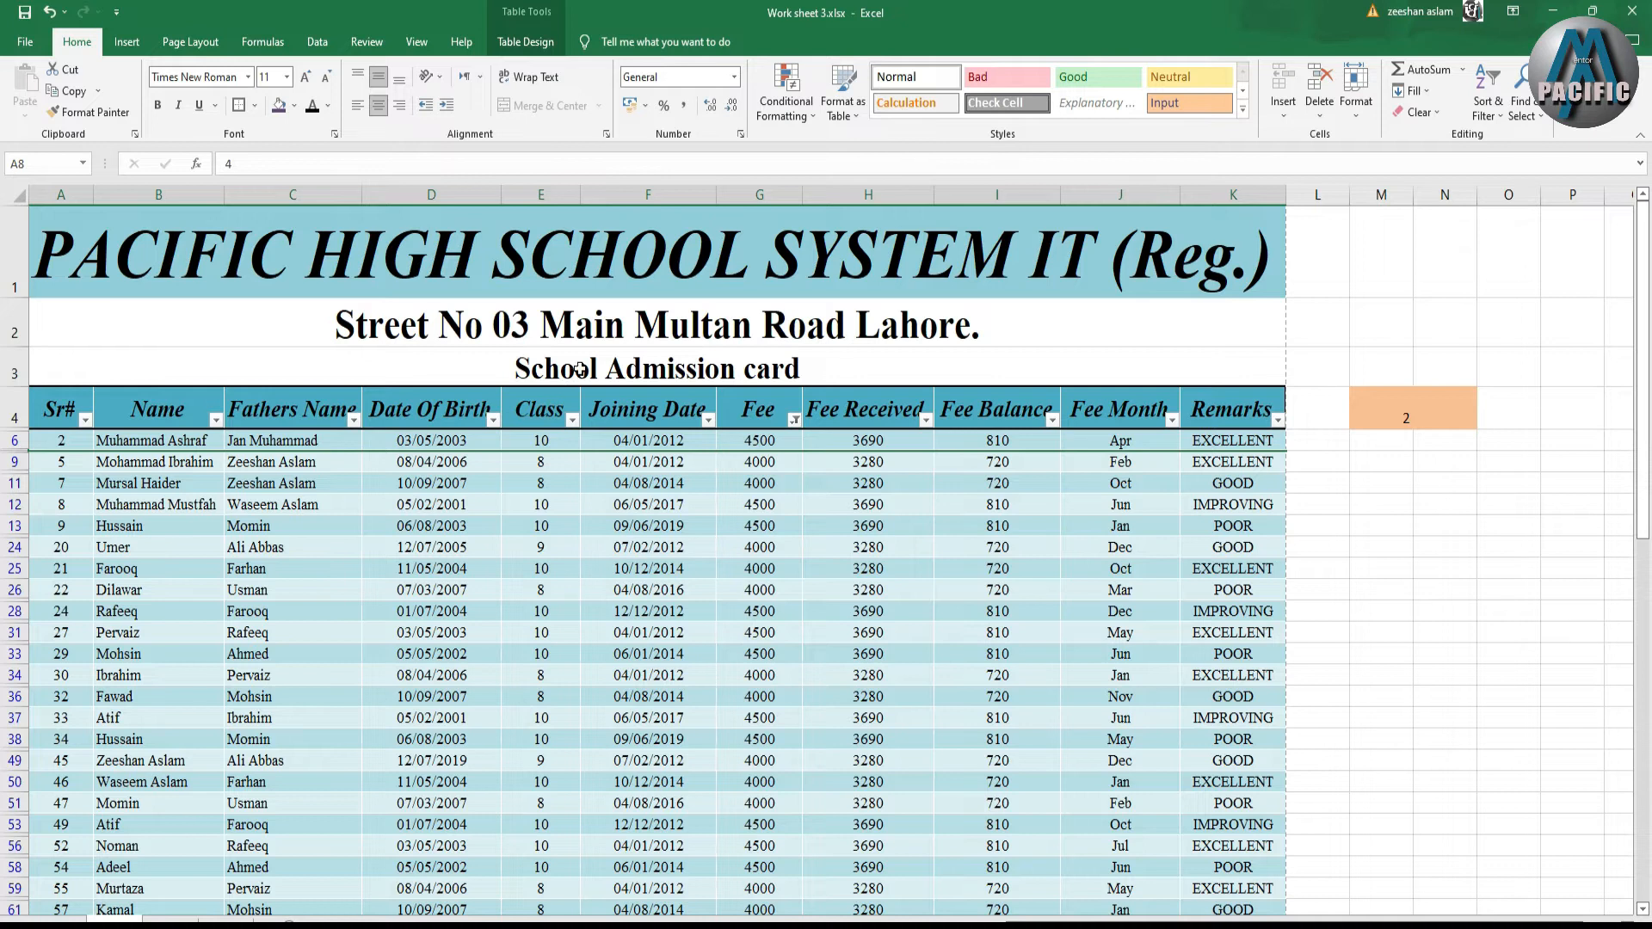
# Sort the filtered records by Class from smallest to largest and review the order of the classes.
pyautogui.click(572, 421)
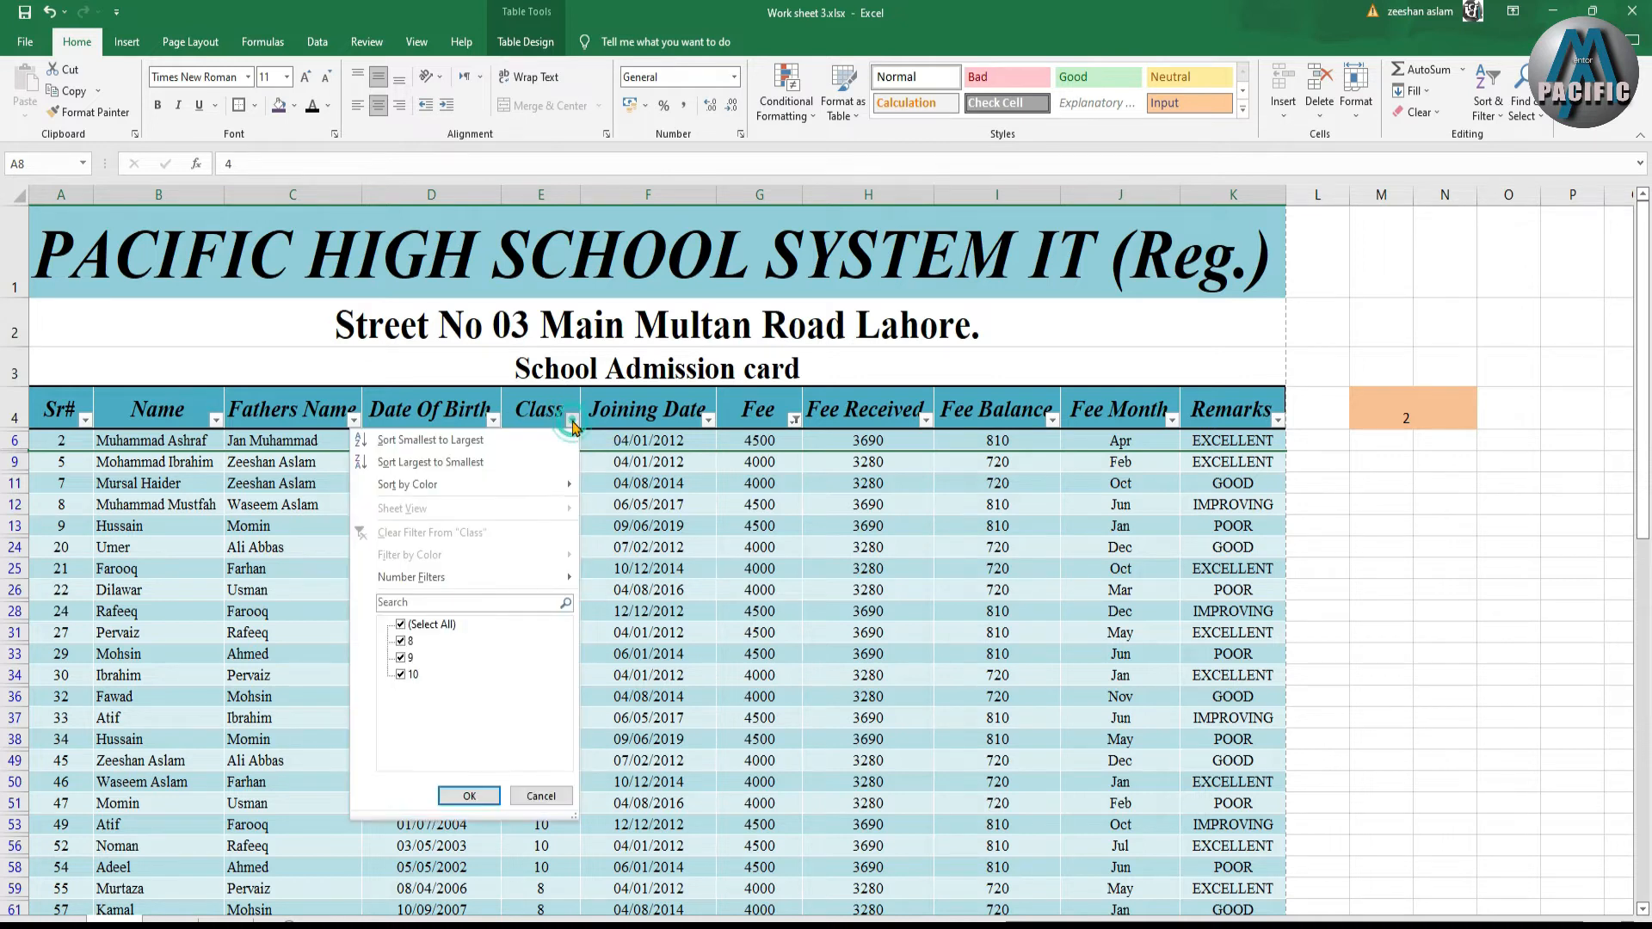
pyautogui.click(425, 444)
pyautogui.scroll(-10, 528, 476)
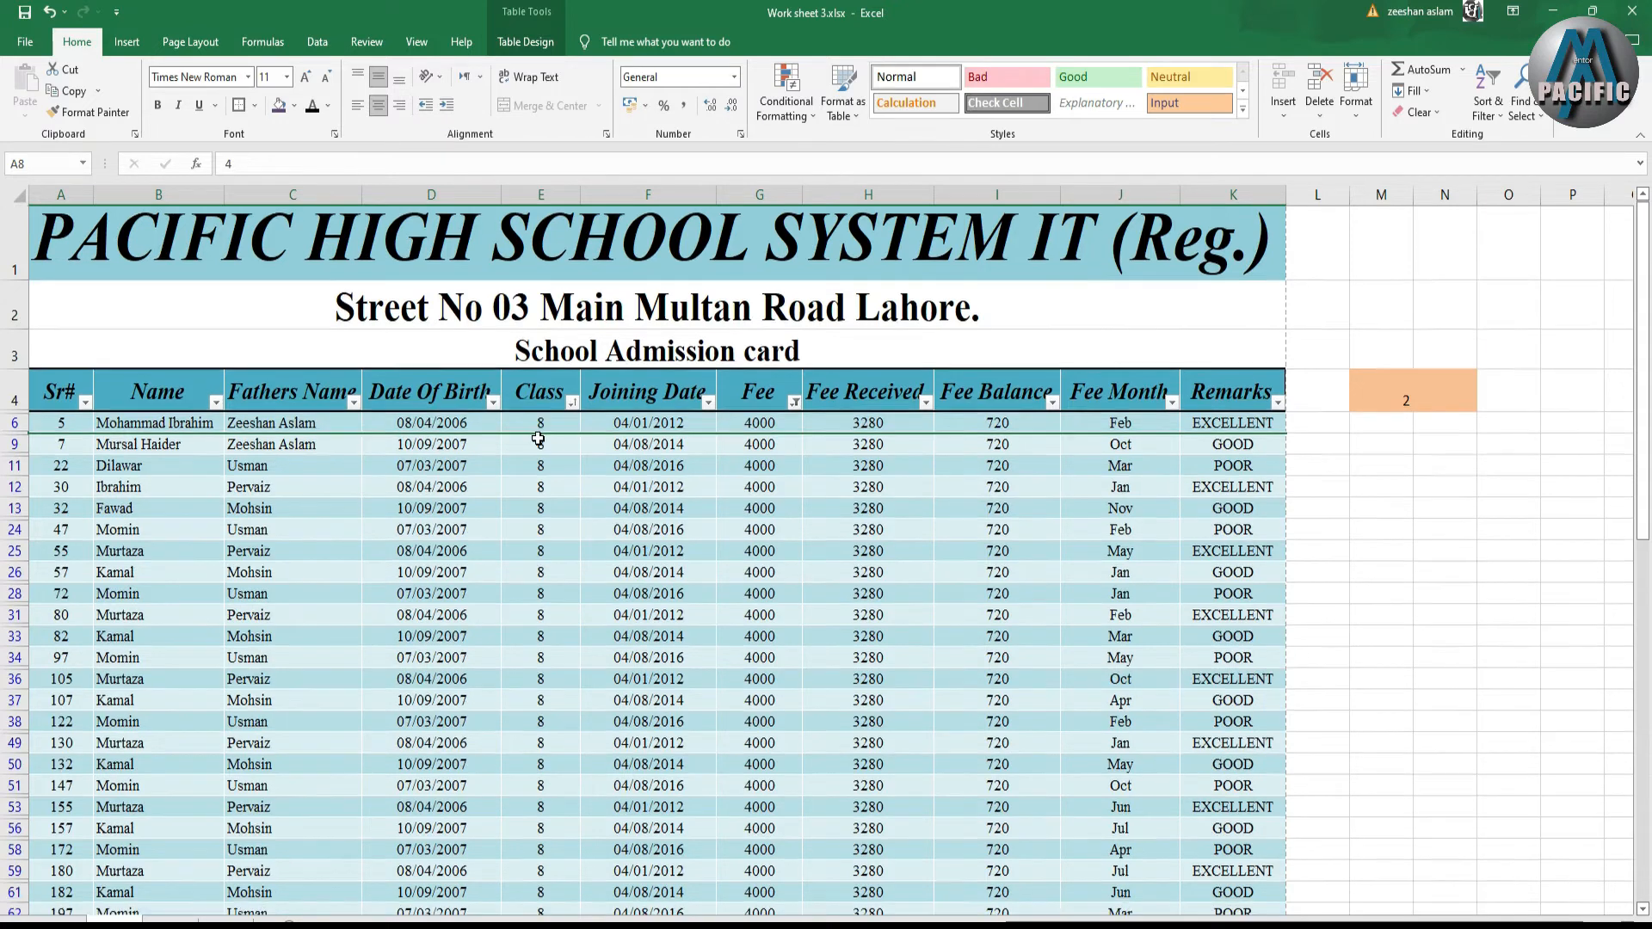
pyautogui.scroll(-7, 539, 456)
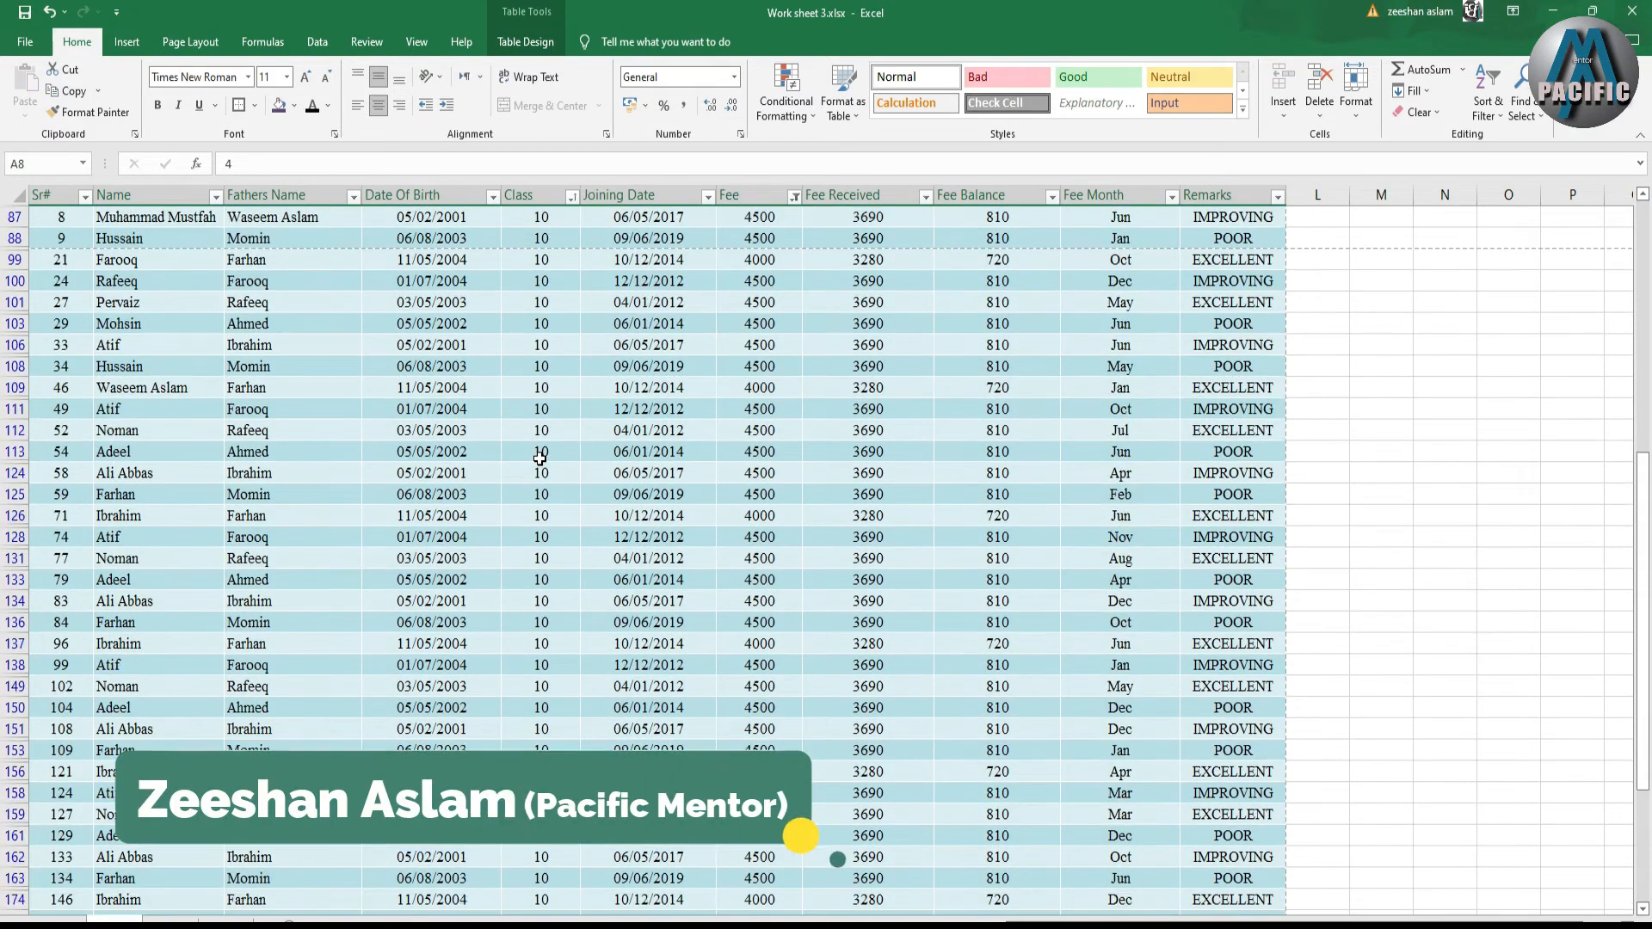
pyautogui.scroll(8, 540, 456)
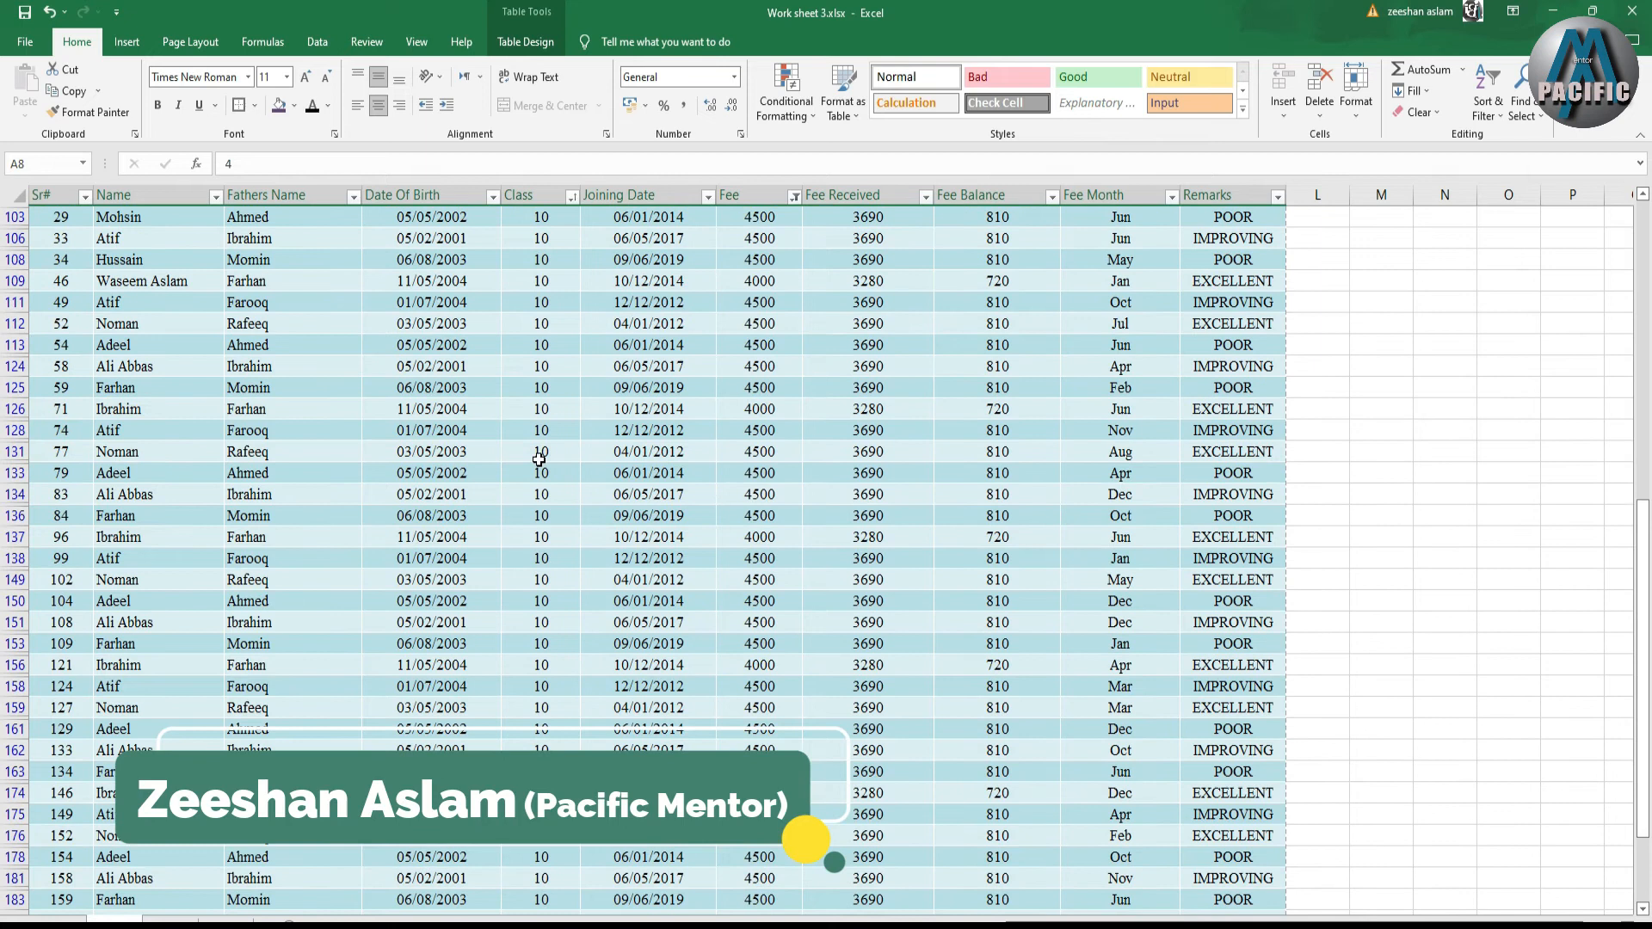
pyautogui.scroll(9, 535, 440)
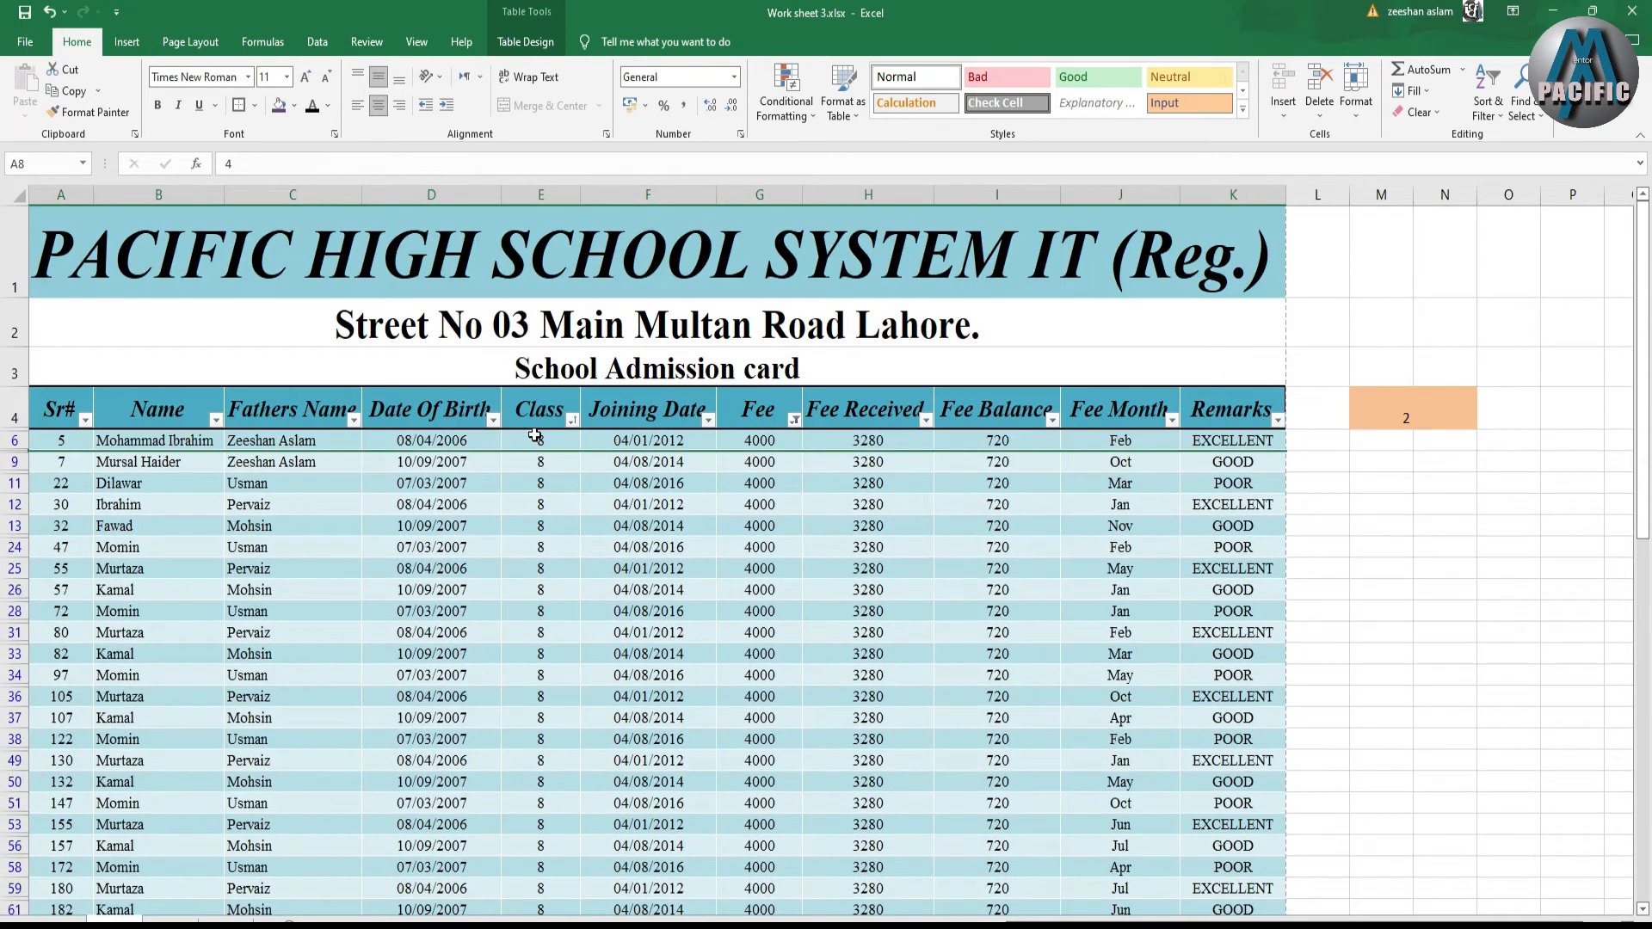
pyautogui.scroll(-3, 1029, 482)
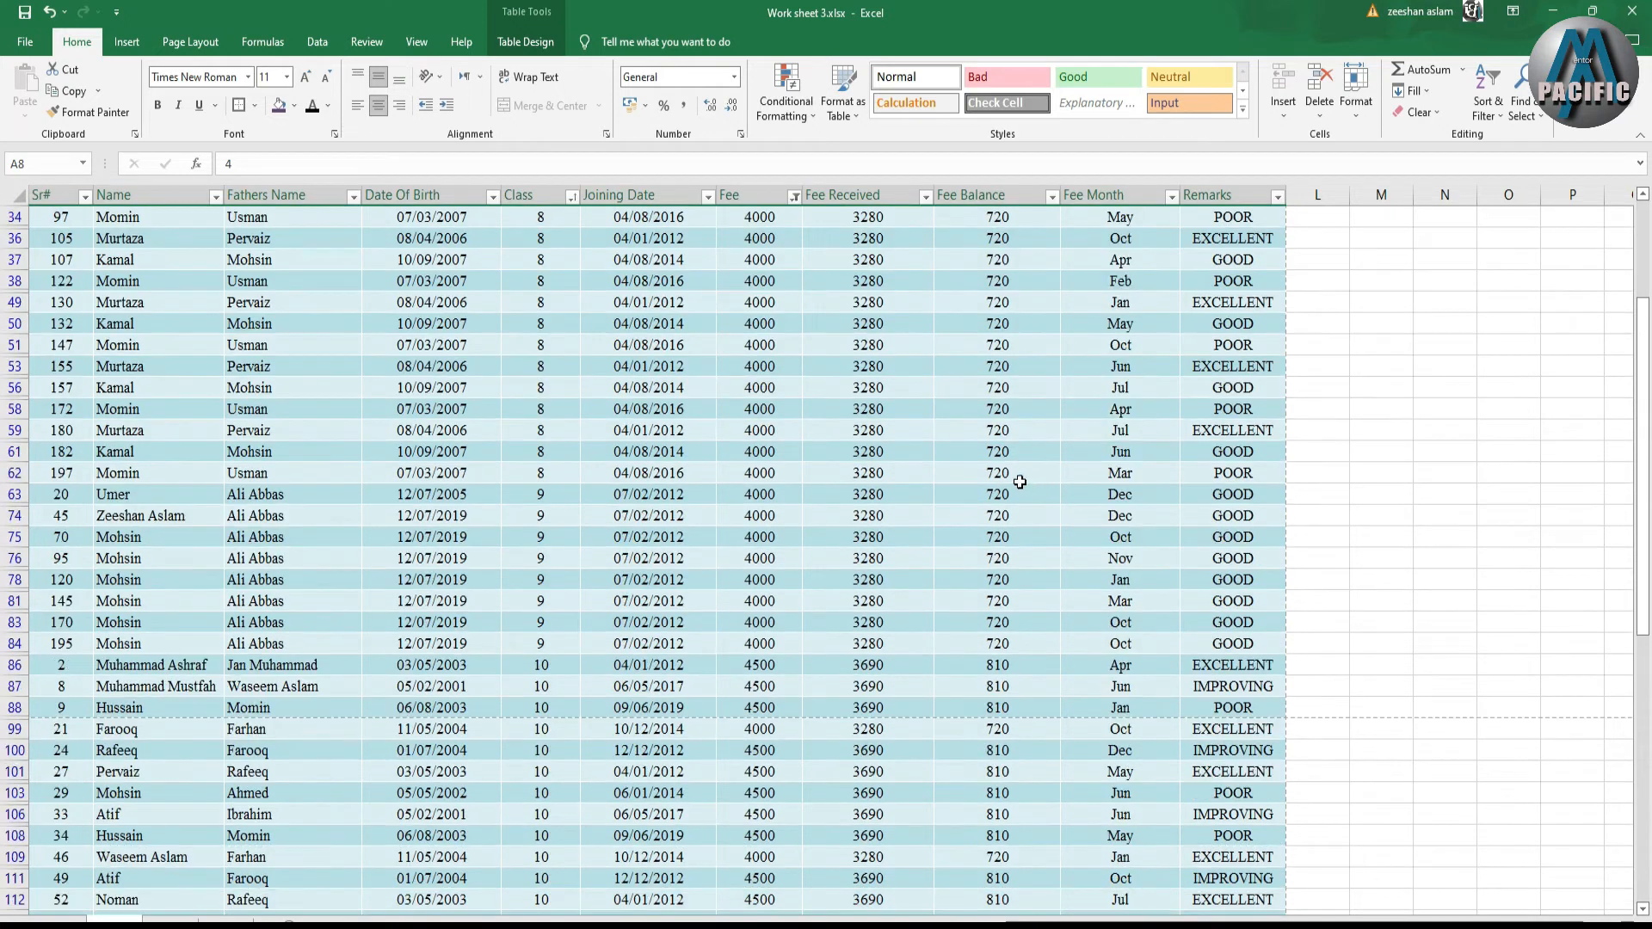
pyautogui.scroll(3, 690, 623)
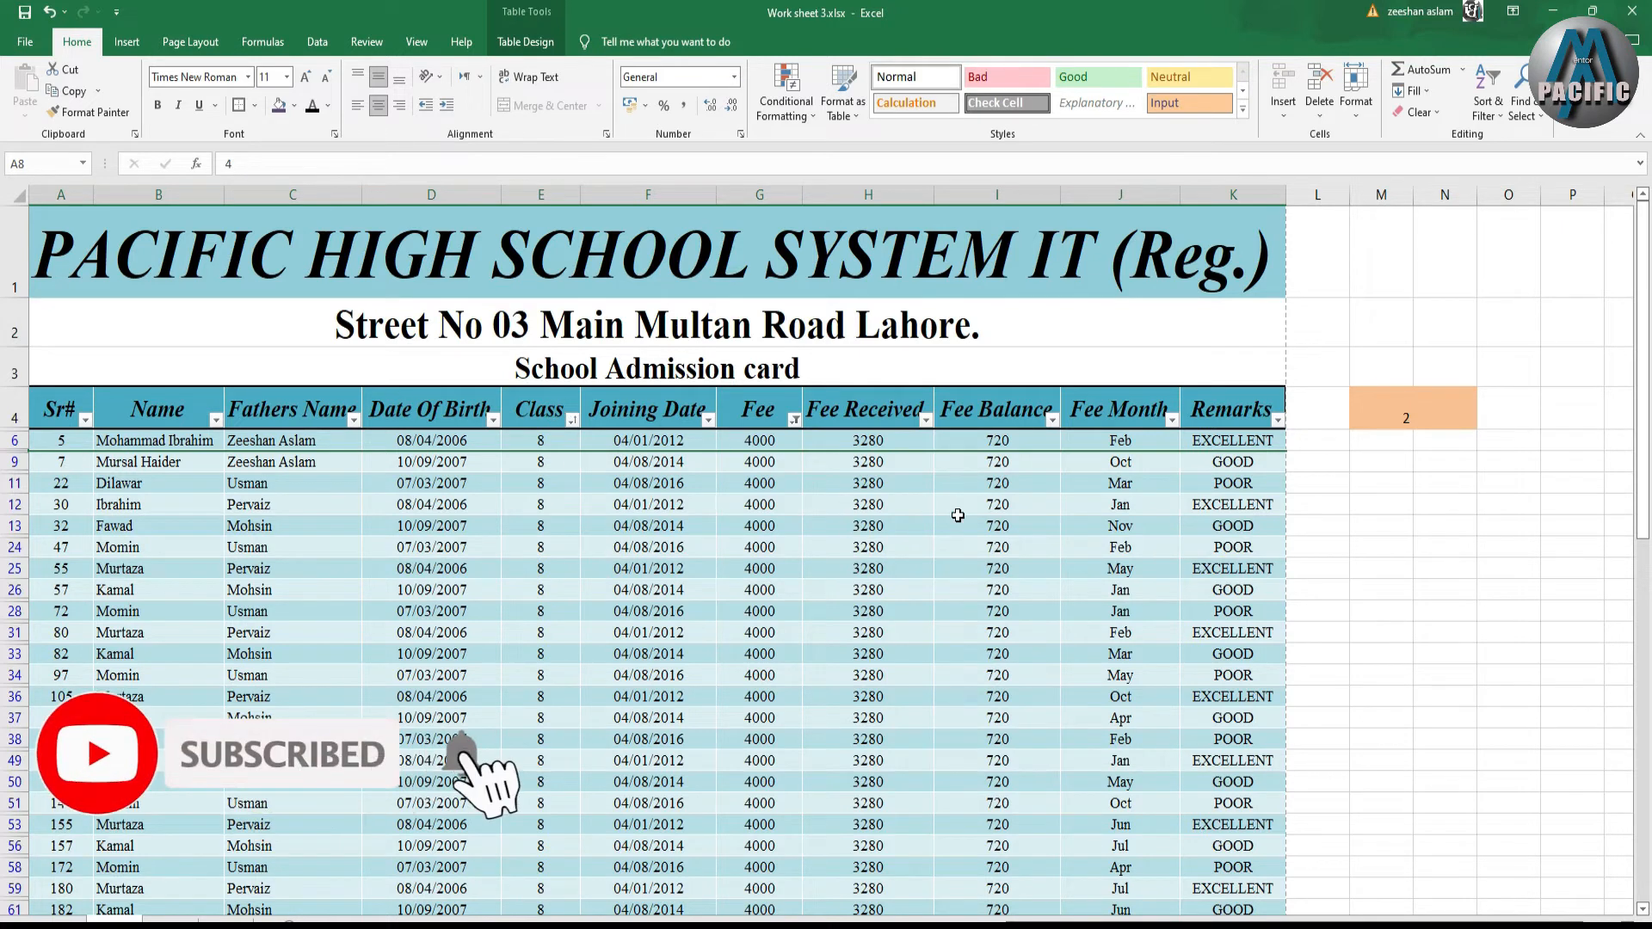
# Filter the Fee Balance column to 810 only and look through the matching records.
pyautogui.scroll(-3, 971, 569)
pyautogui.scroll(3, 1049, 352)
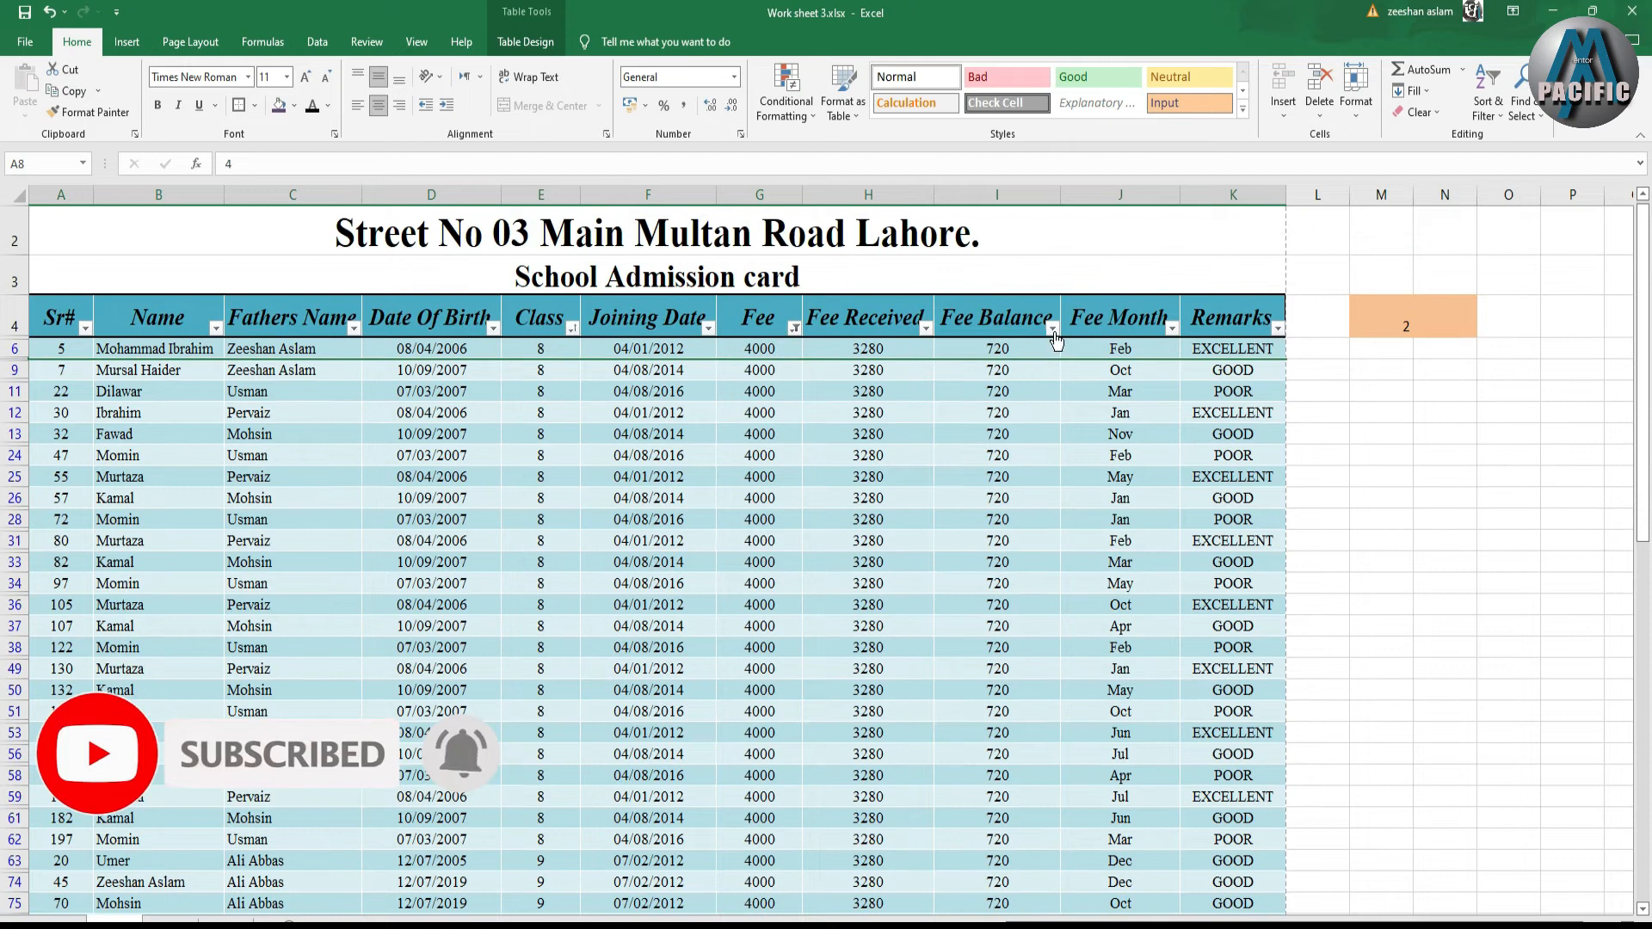
pyautogui.click(1051, 328)
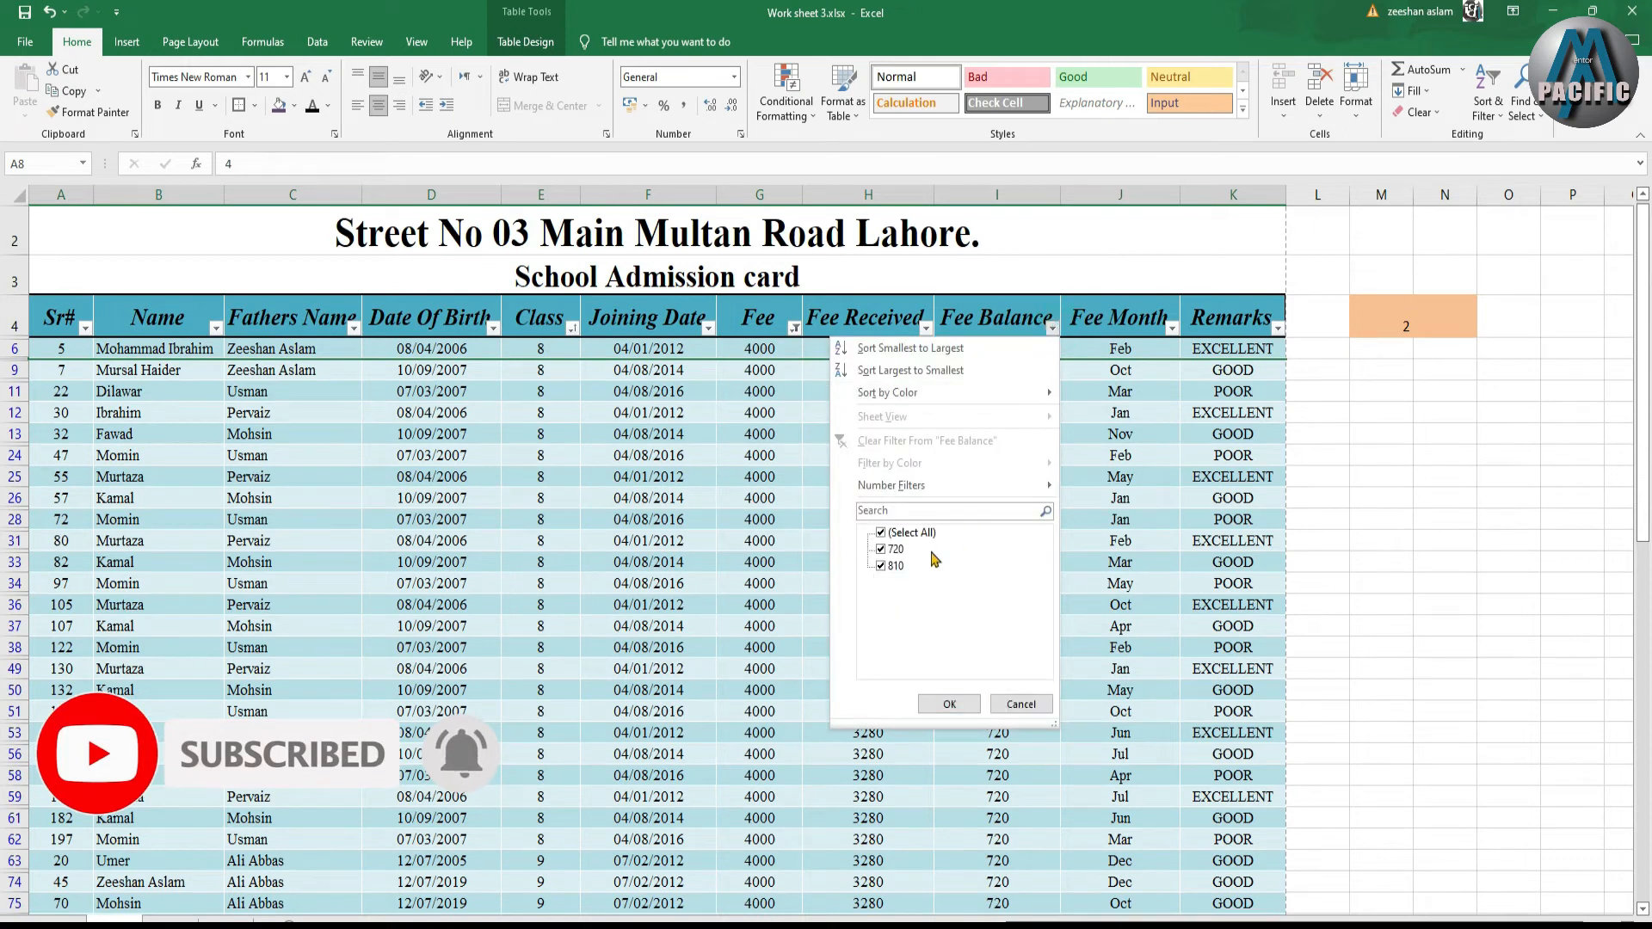
pyautogui.click(881, 534)
pyautogui.click(880, 566)
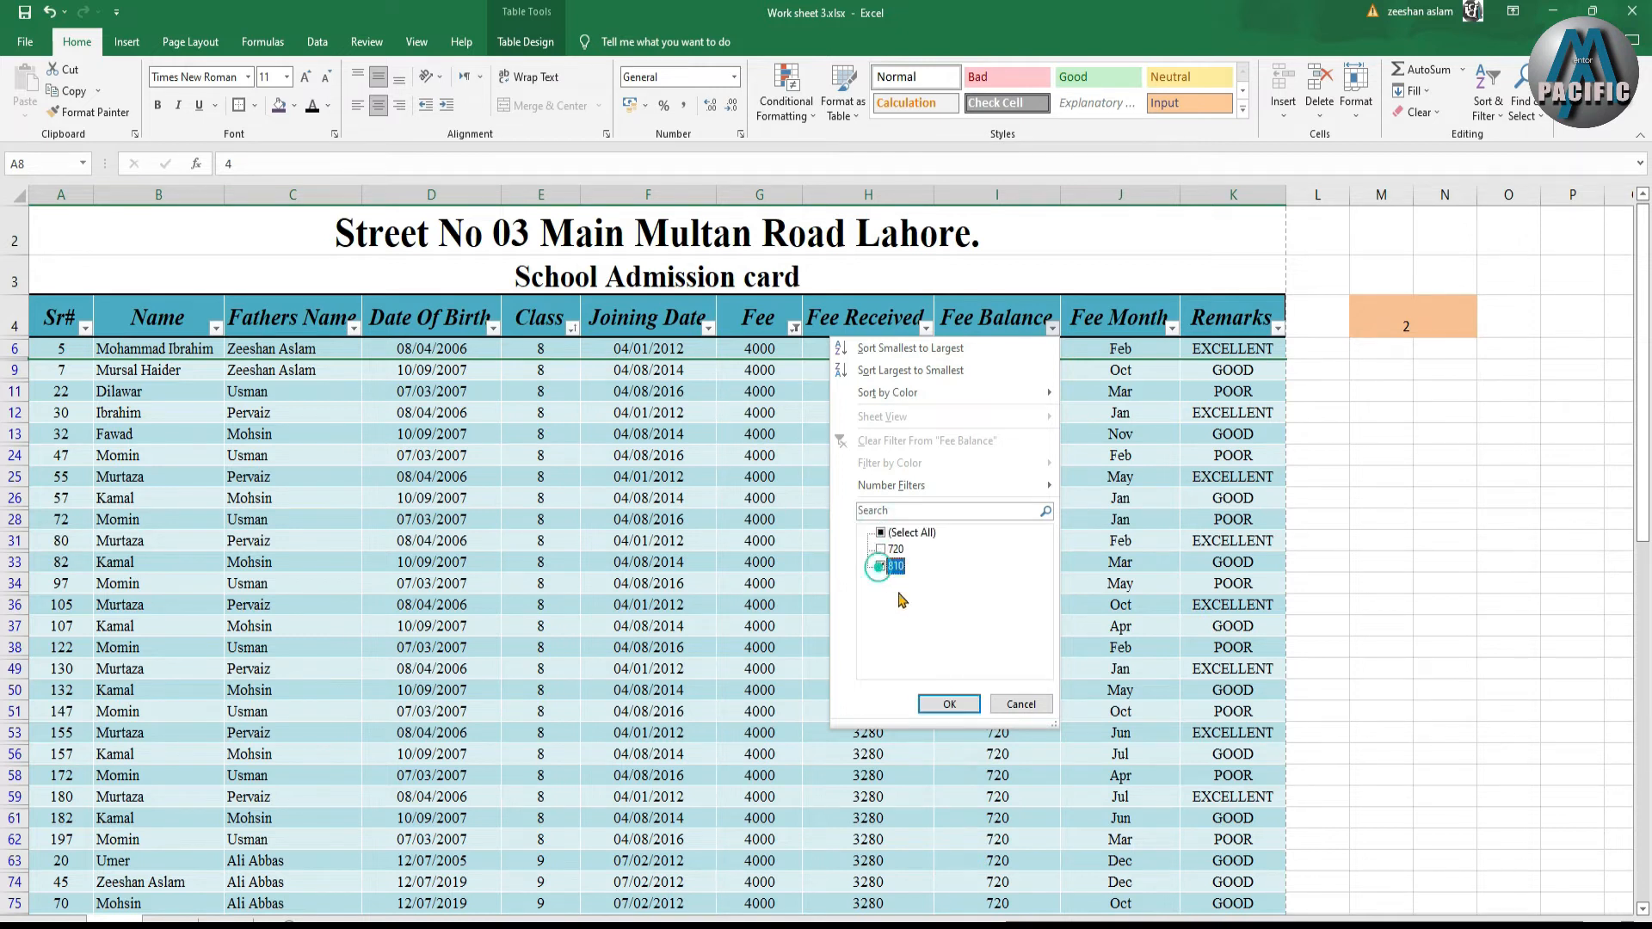
pyautogui.click(949, 704)
pyautogui.scroll(-6, 737, 654)
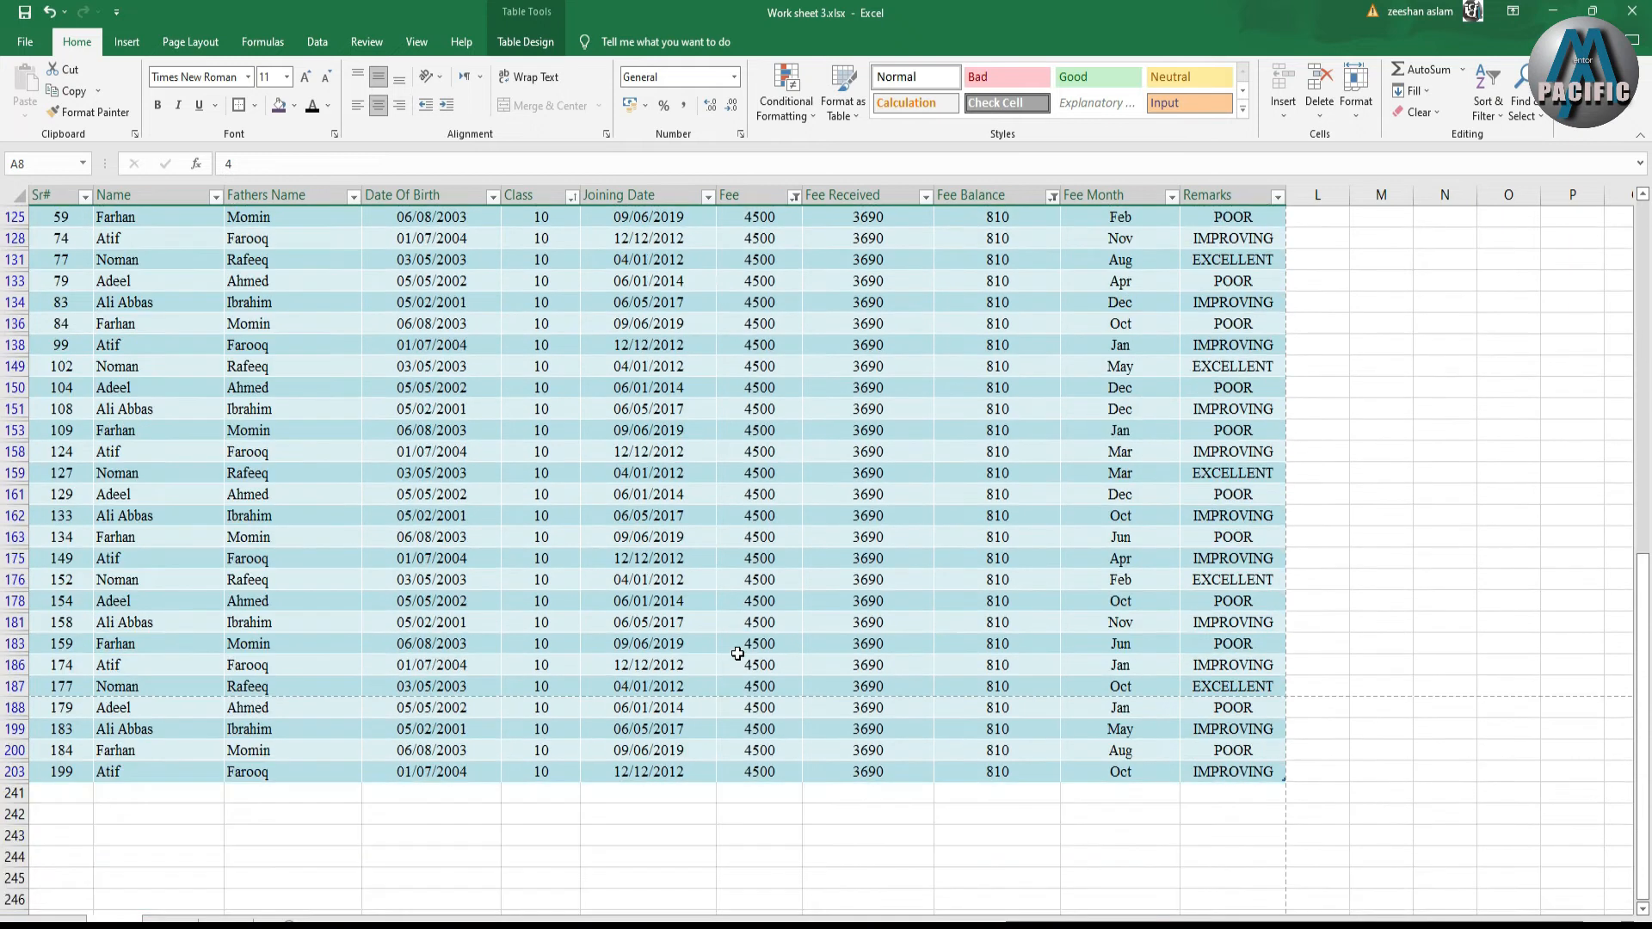
pyautogui.scroll(6, 737, 654)
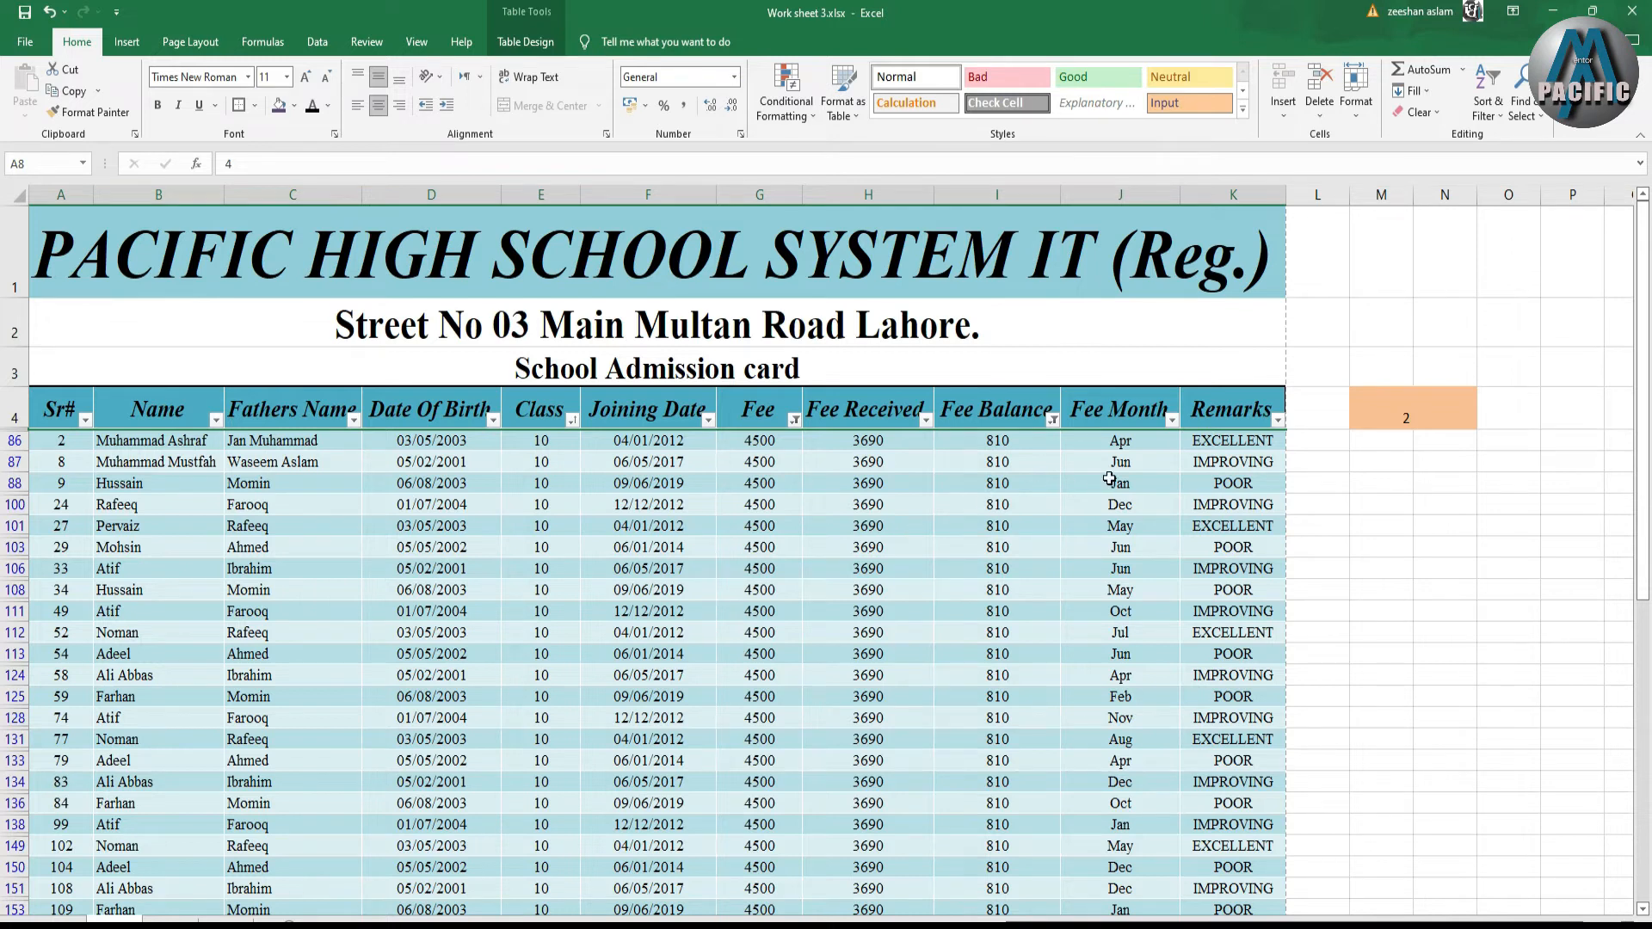
# Filter the Fee Month column to show only Jan.
pyautogui.click(1171, 420)
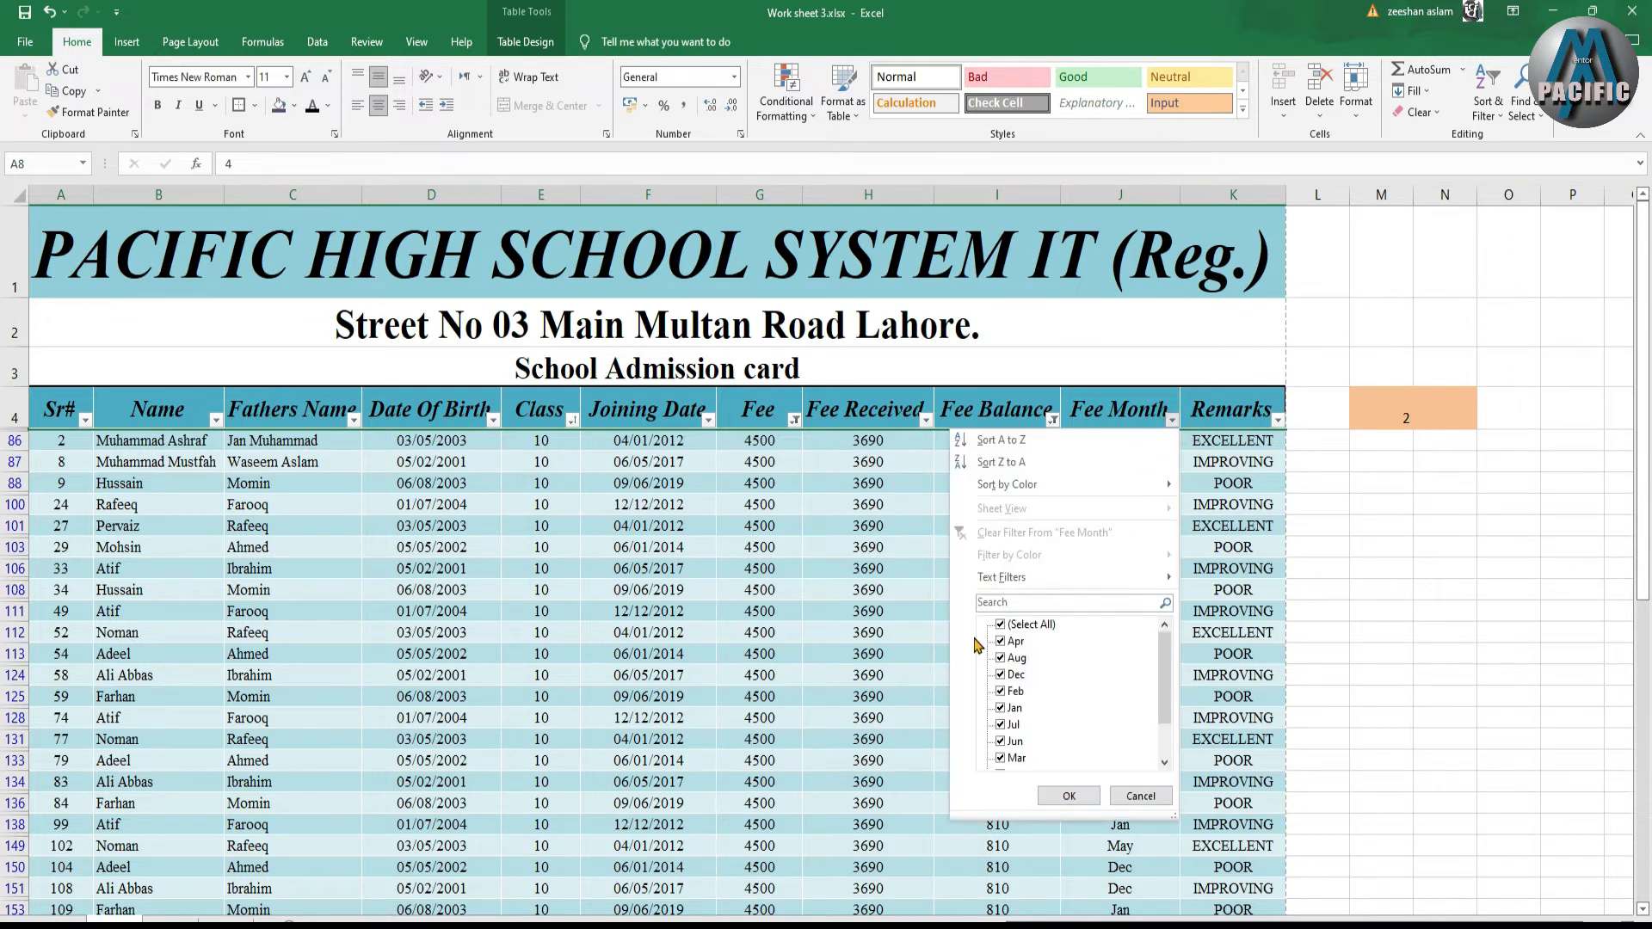
pyautogui.click(1000, 626)
pyautogui.click(1000, 709)
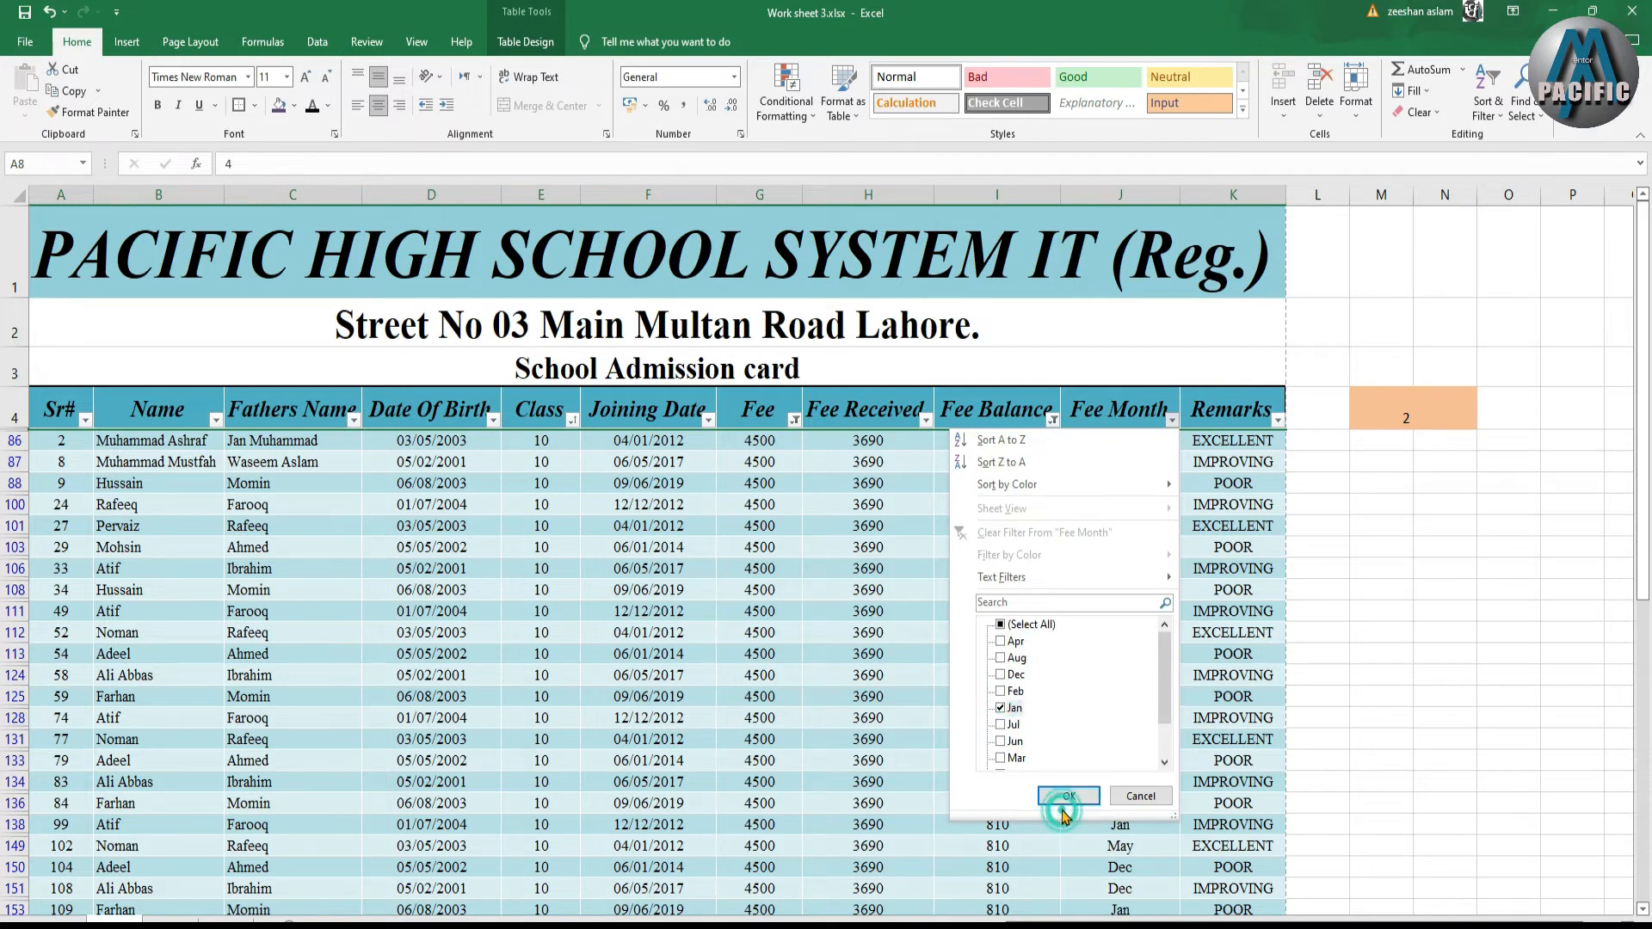
pyautogui.click(1060, 795)
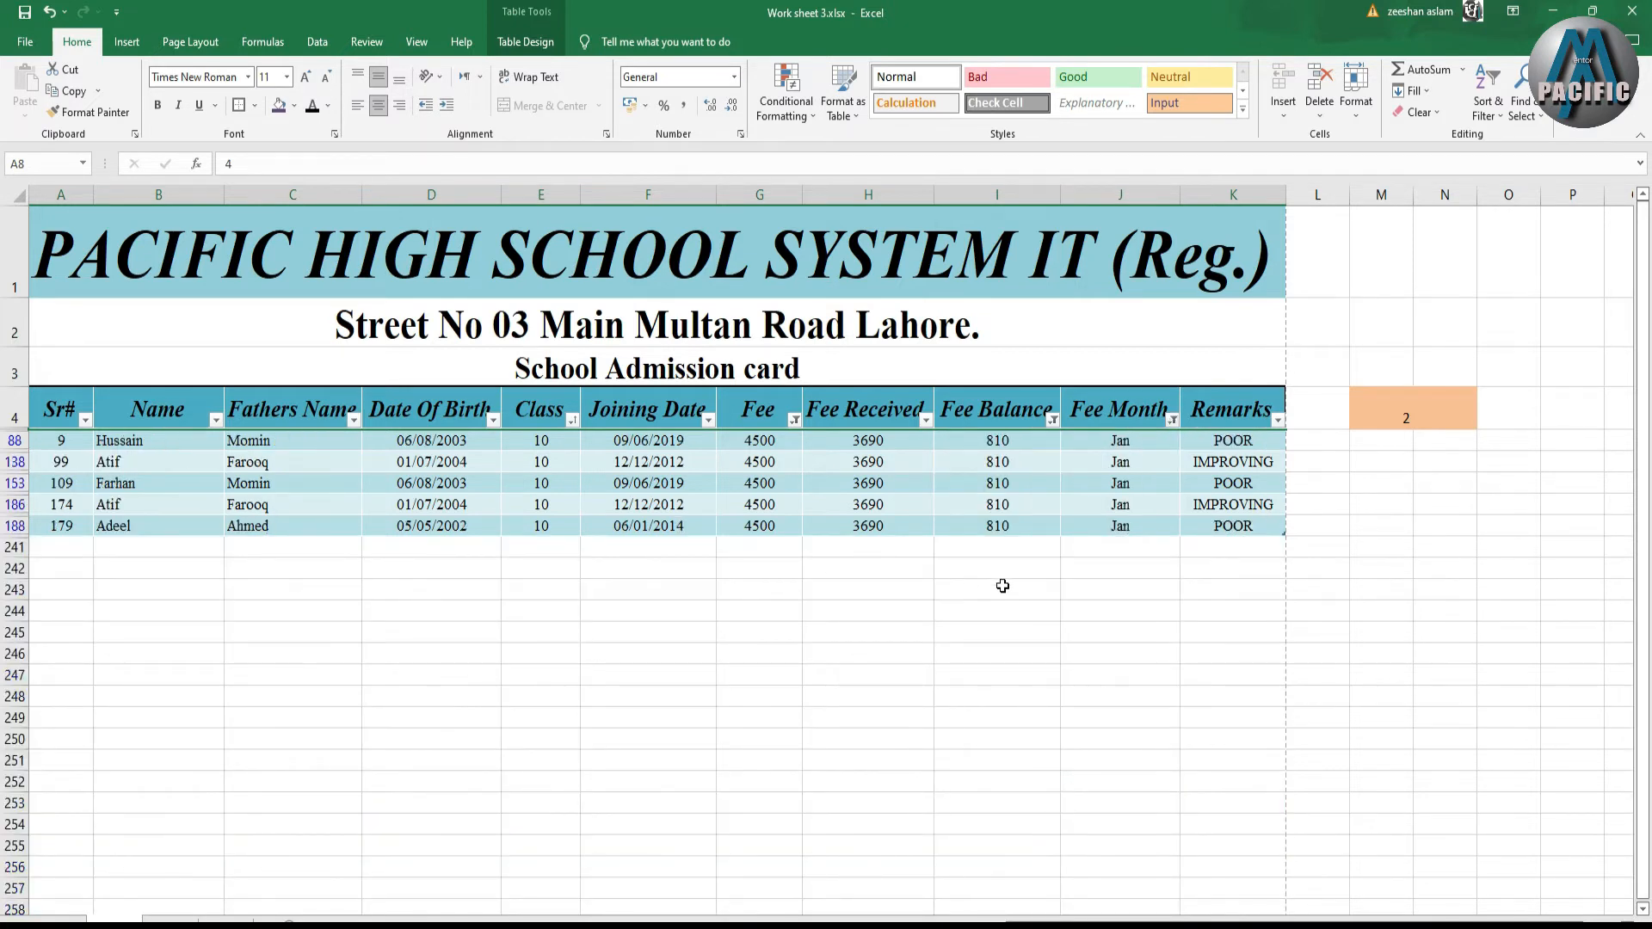
# Review the filter settings of the Class, Fee, Fee Balance and Fee Month columns.
pyautogui.click(571, 420)
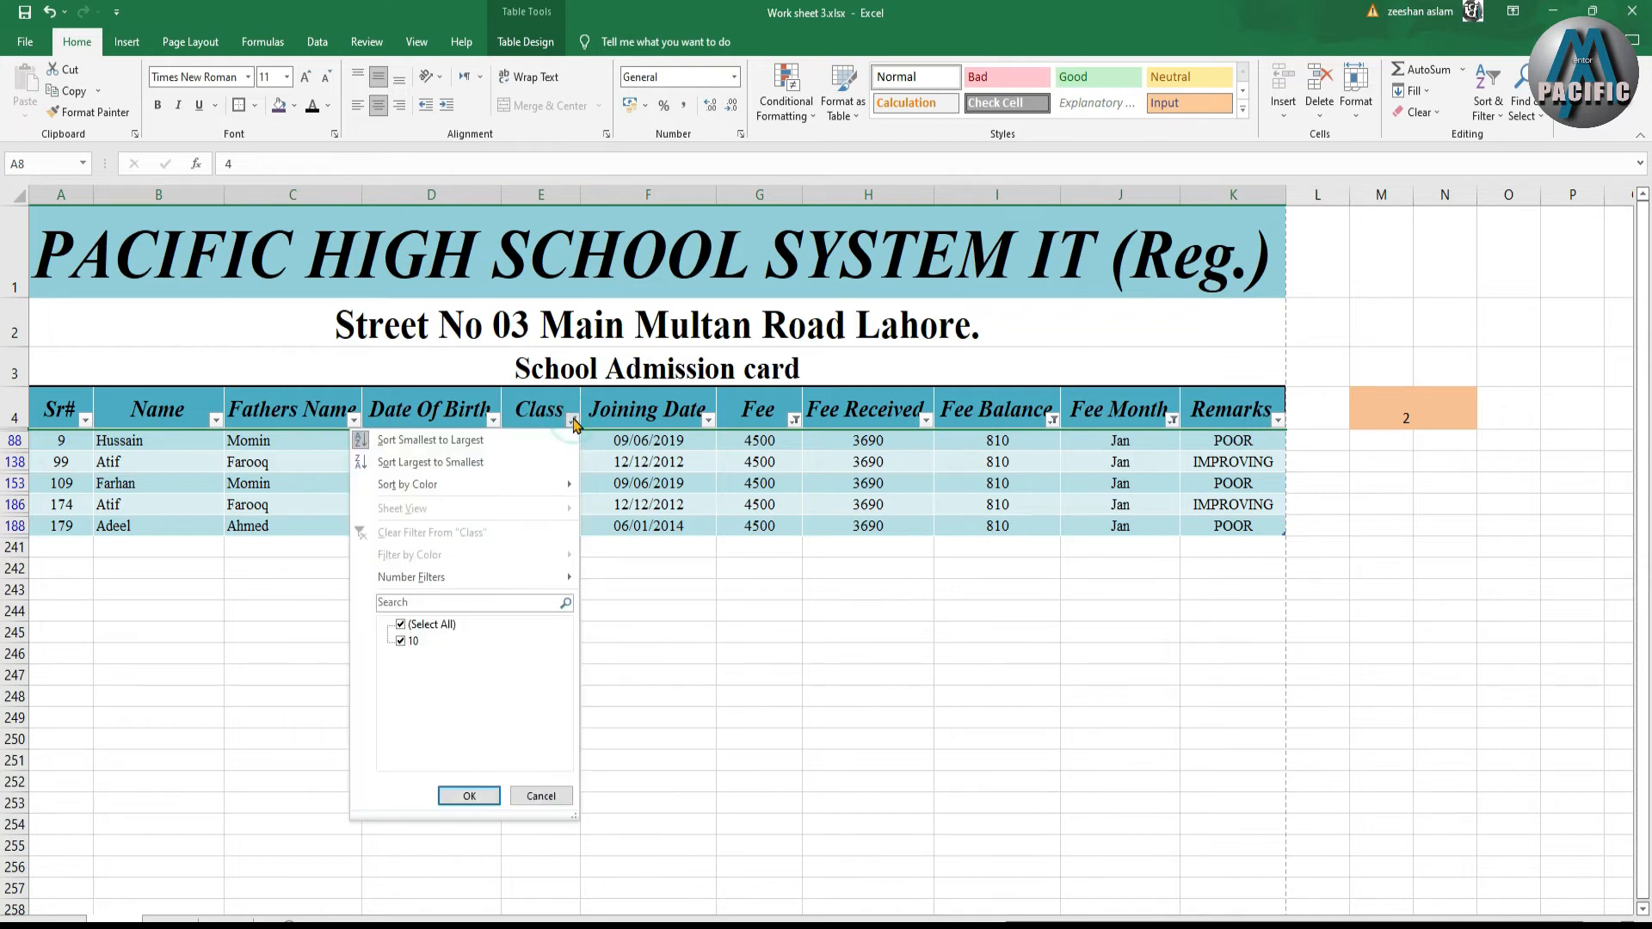
pyautogui.click(794, 418)
pyautogui.click(1052, 420)
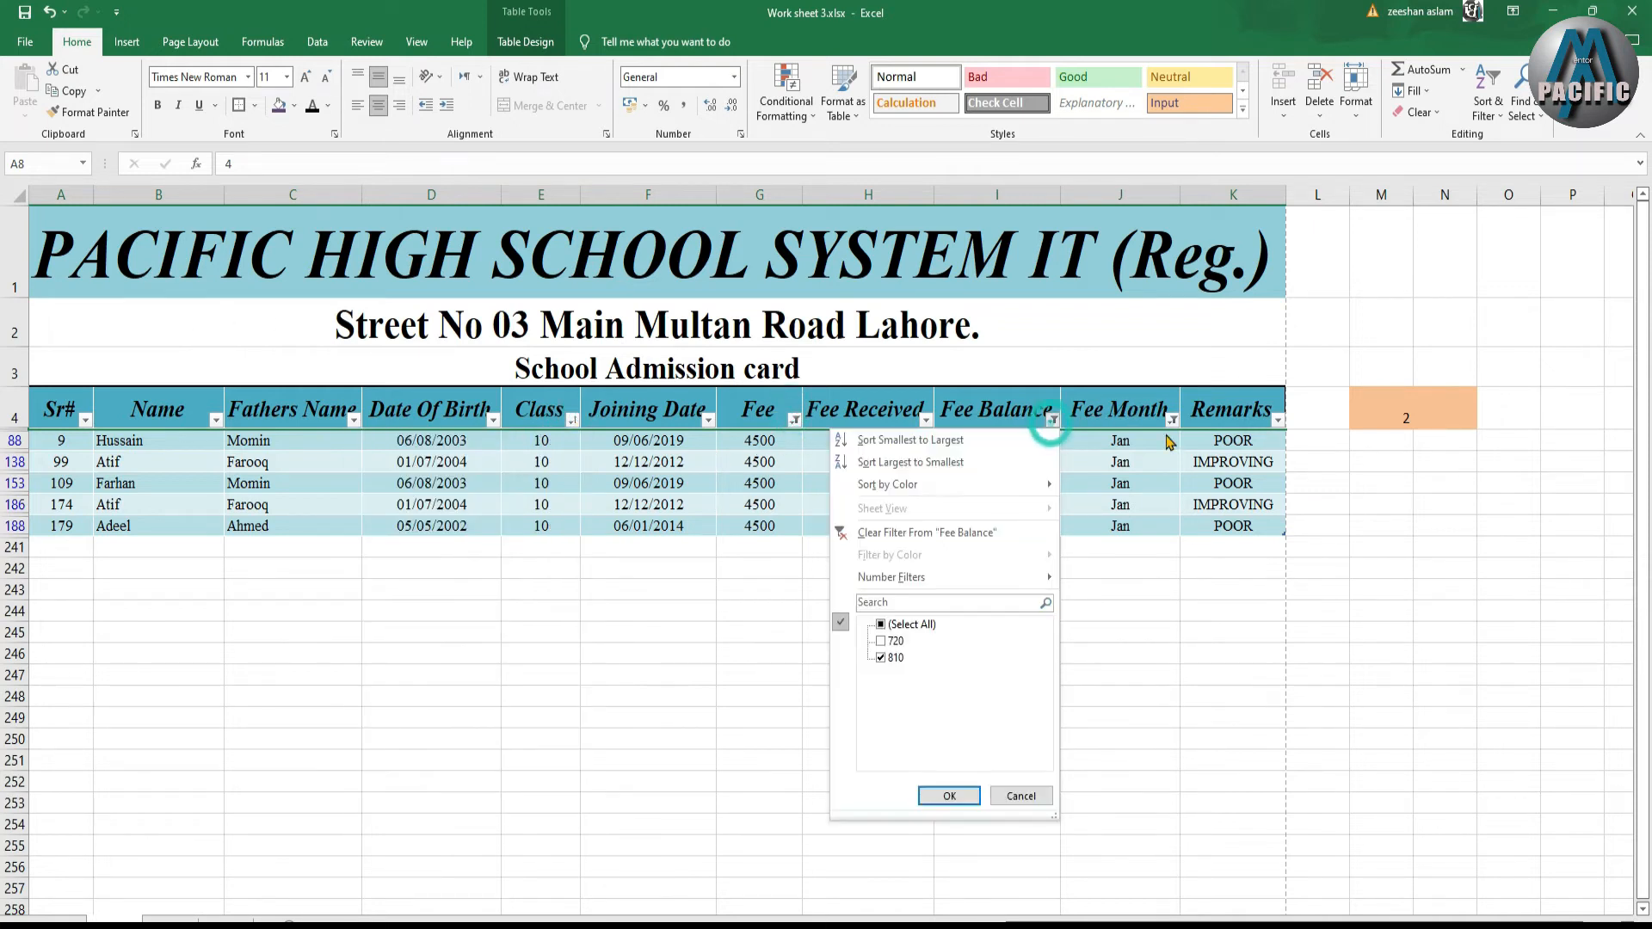
pyautogui.click(1171, 421)
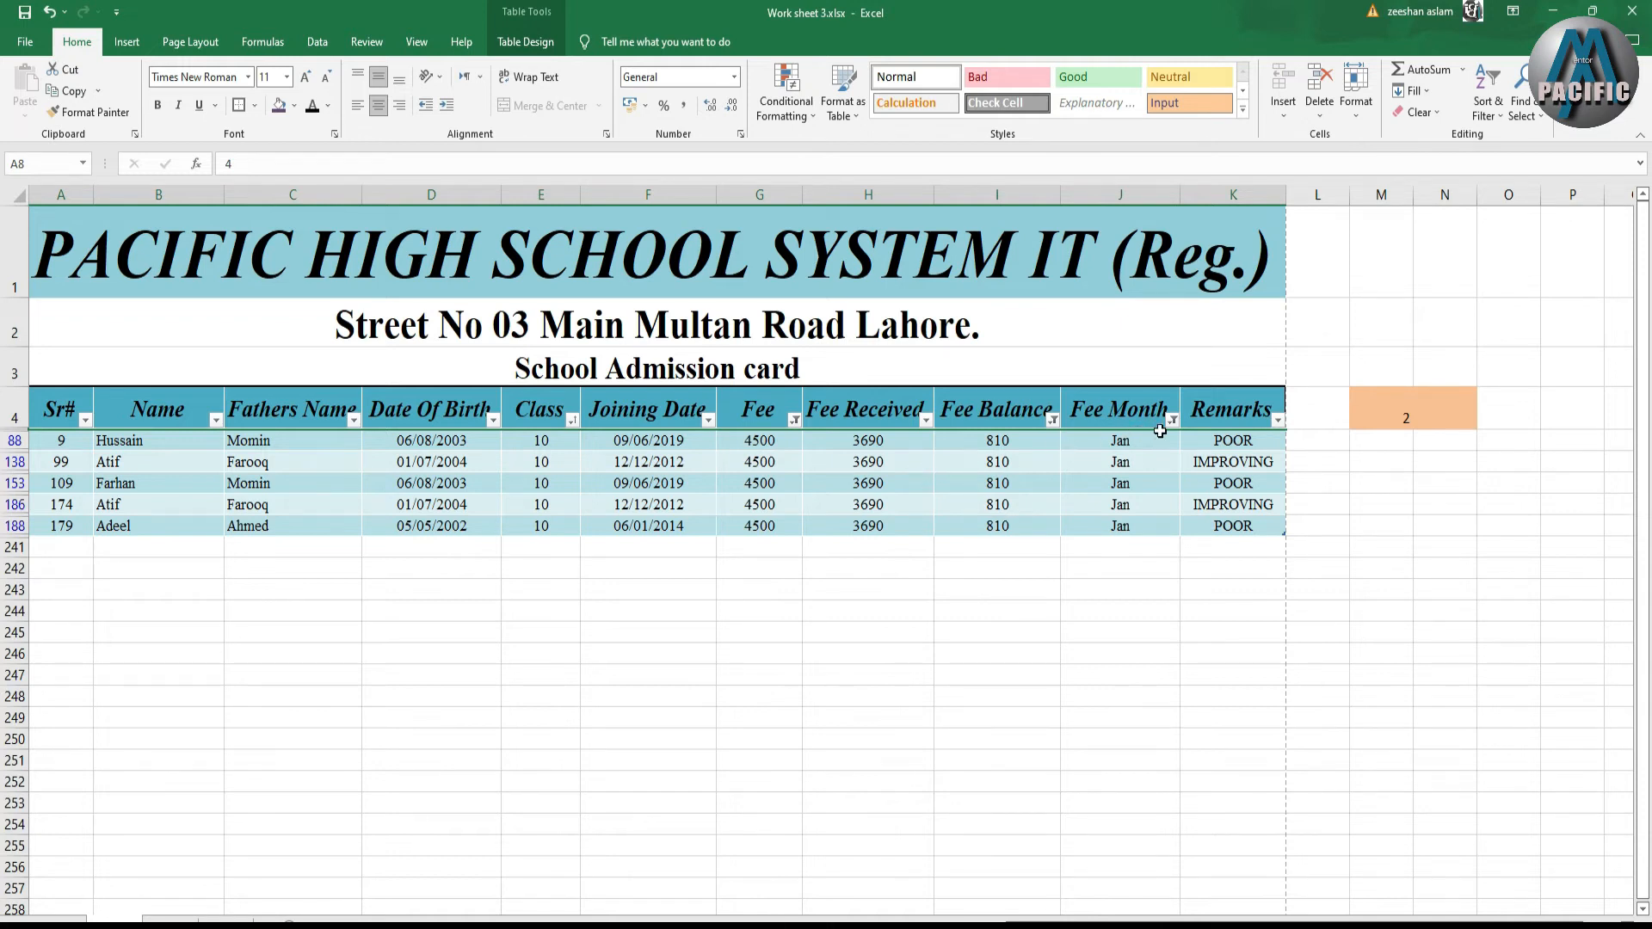
# Remove the Fee Month and Fee Balance restrictions by selecting all values in both column filters.
pyautogui.click(1172, 420)
pyautogui.click(1002, 625)
pyautogui.click(1067, 796)
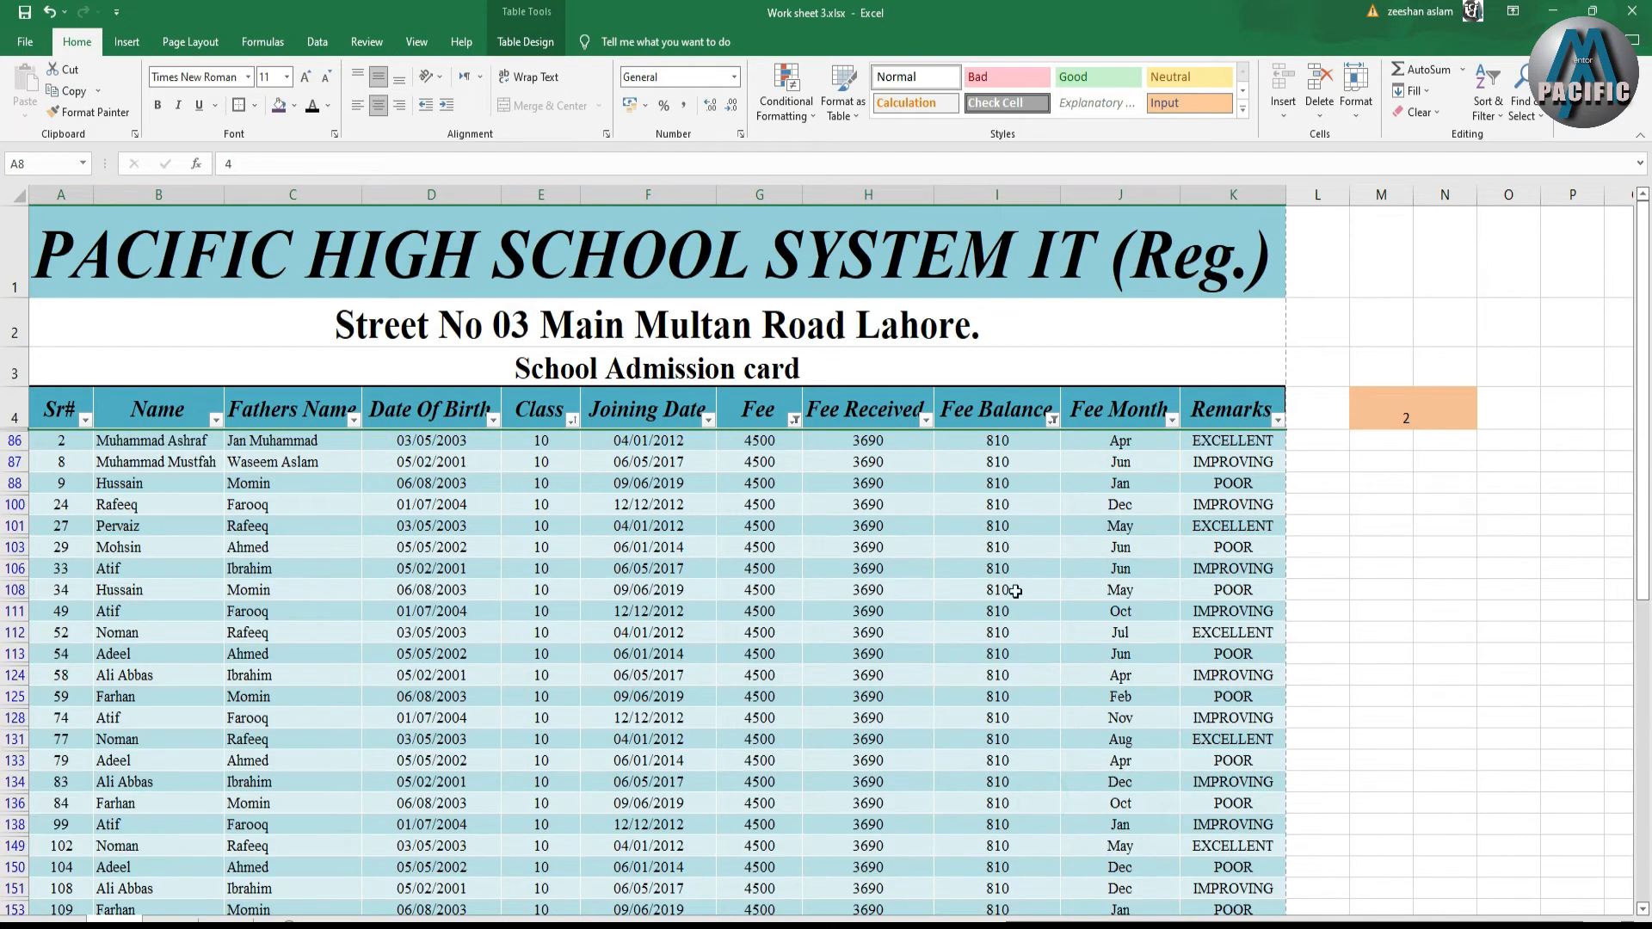
pyautogui.click(1053, 421)
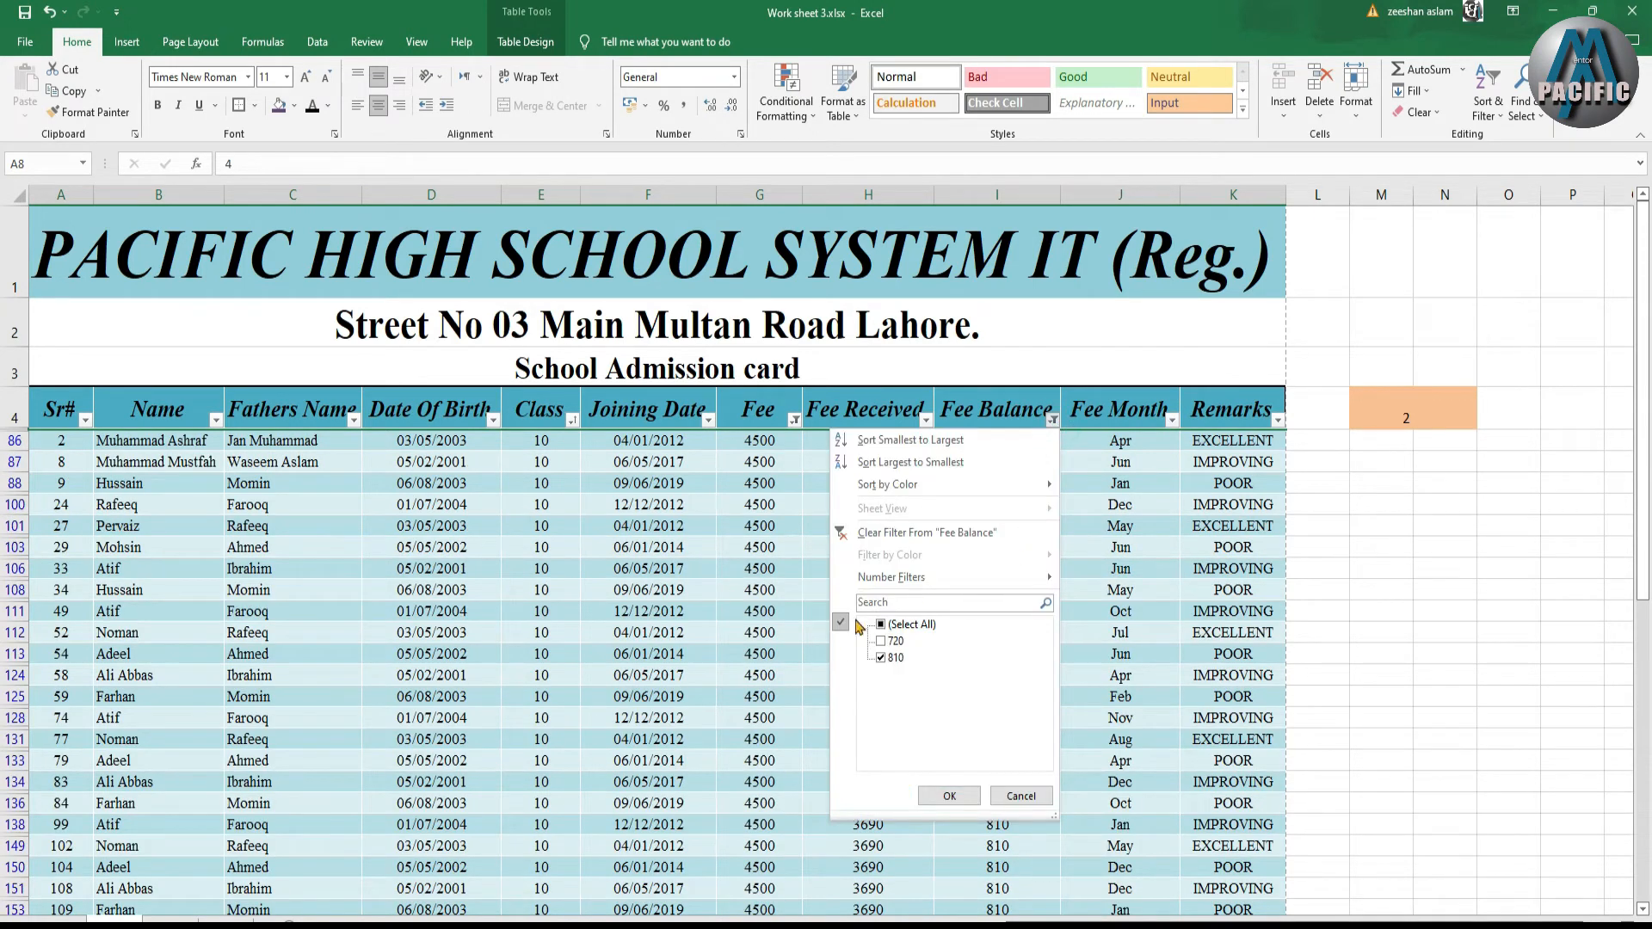
pyautogui.click(882, 626)
pyautogui.click(949, 796)
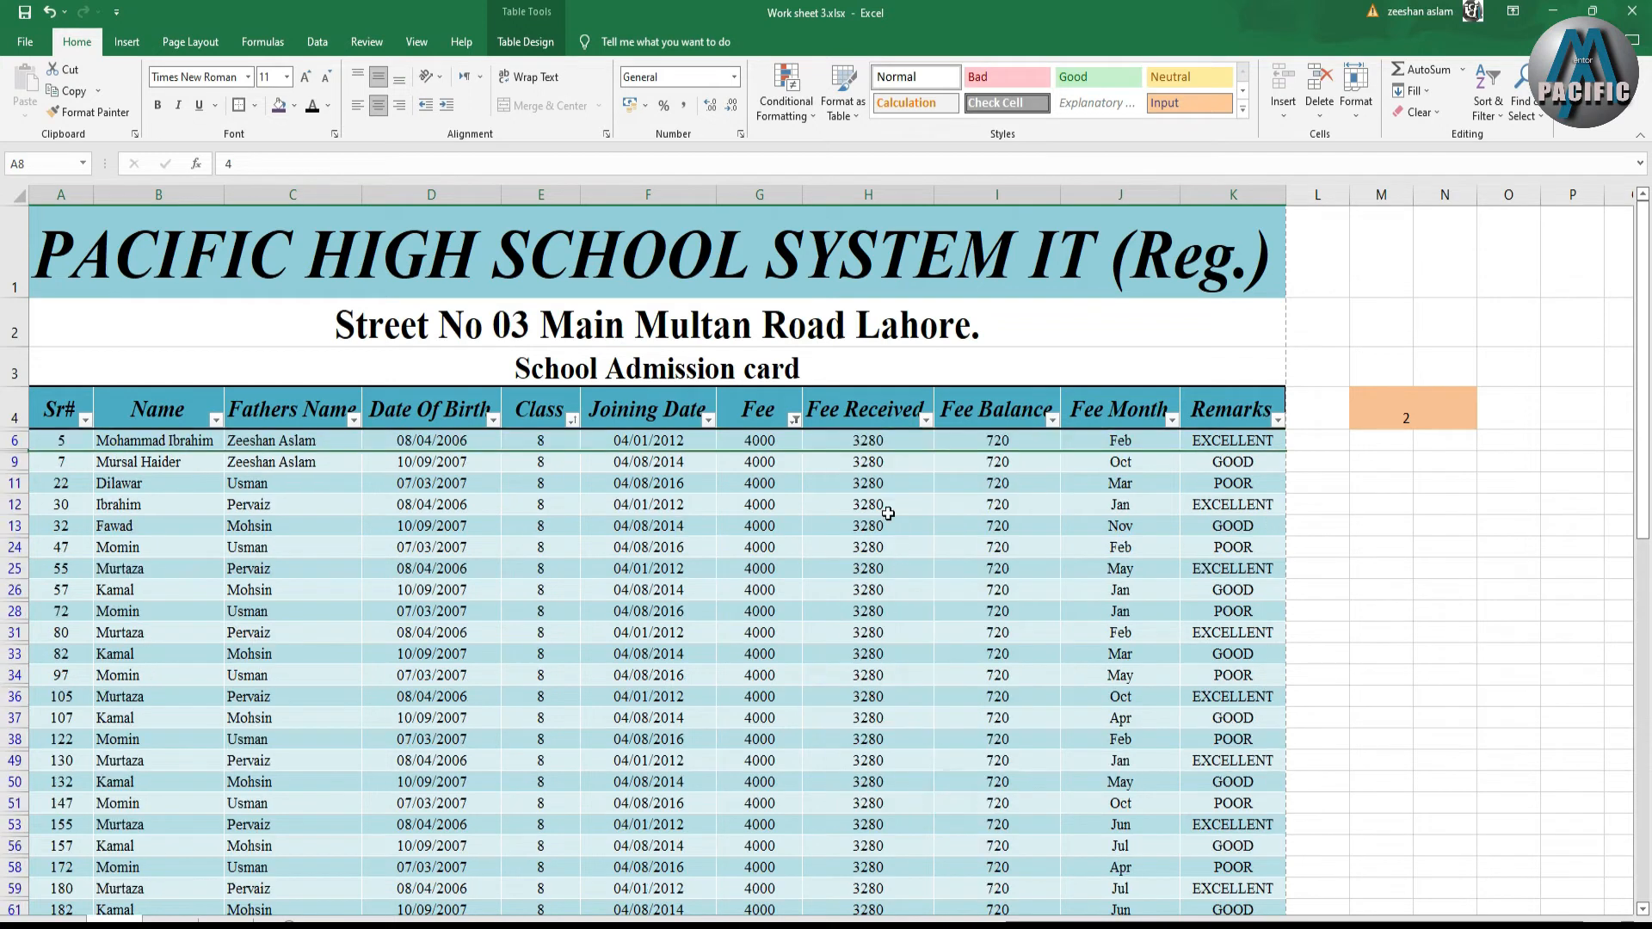
# Select all values in the Fee column's filter to bring back every fee amount.
pyautogui.click(794, 420)
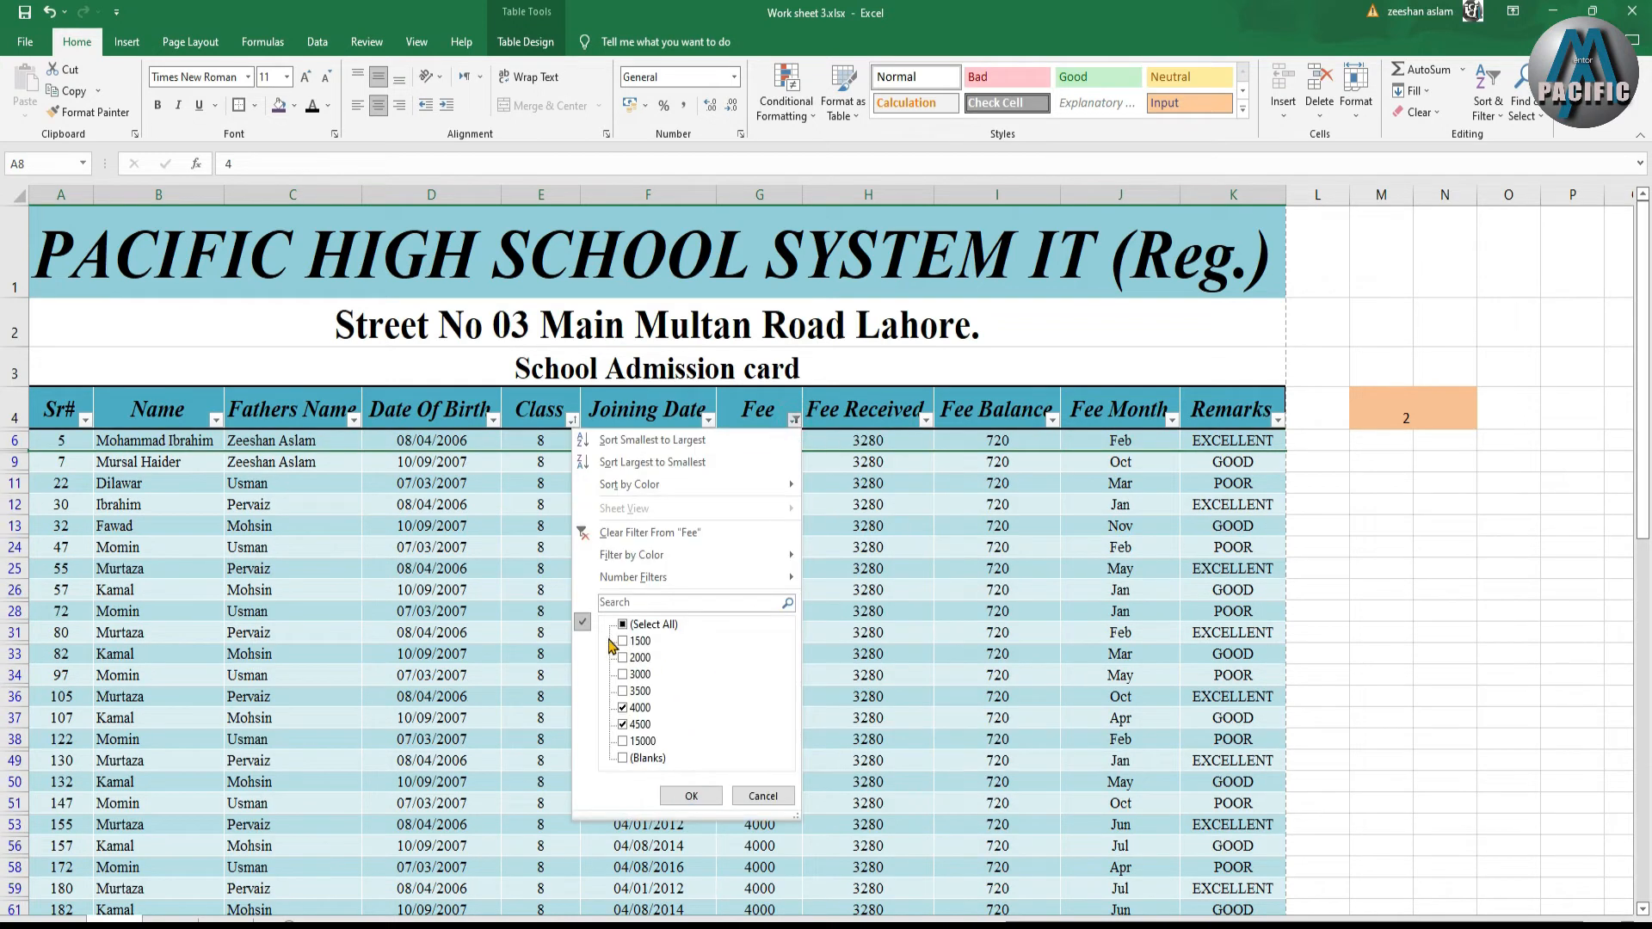
pyautogui.click(623, 625)
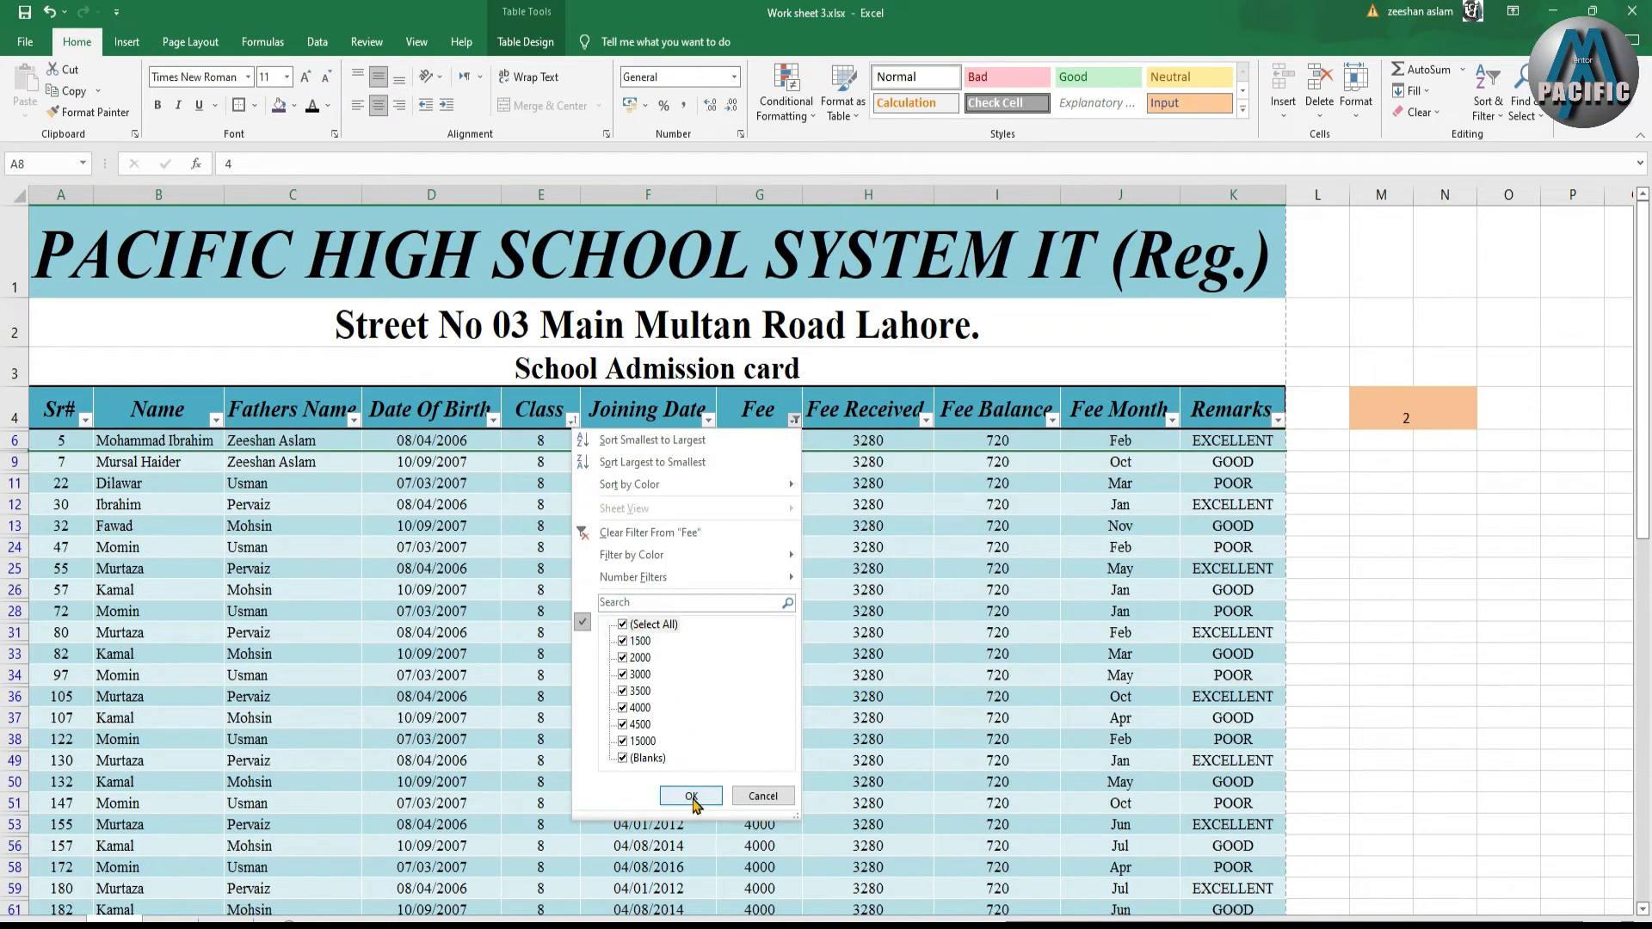
pyautogui.click(691, 796)
# Set the Class column's filter to include all classes.
pyautogui.click(574, 433)
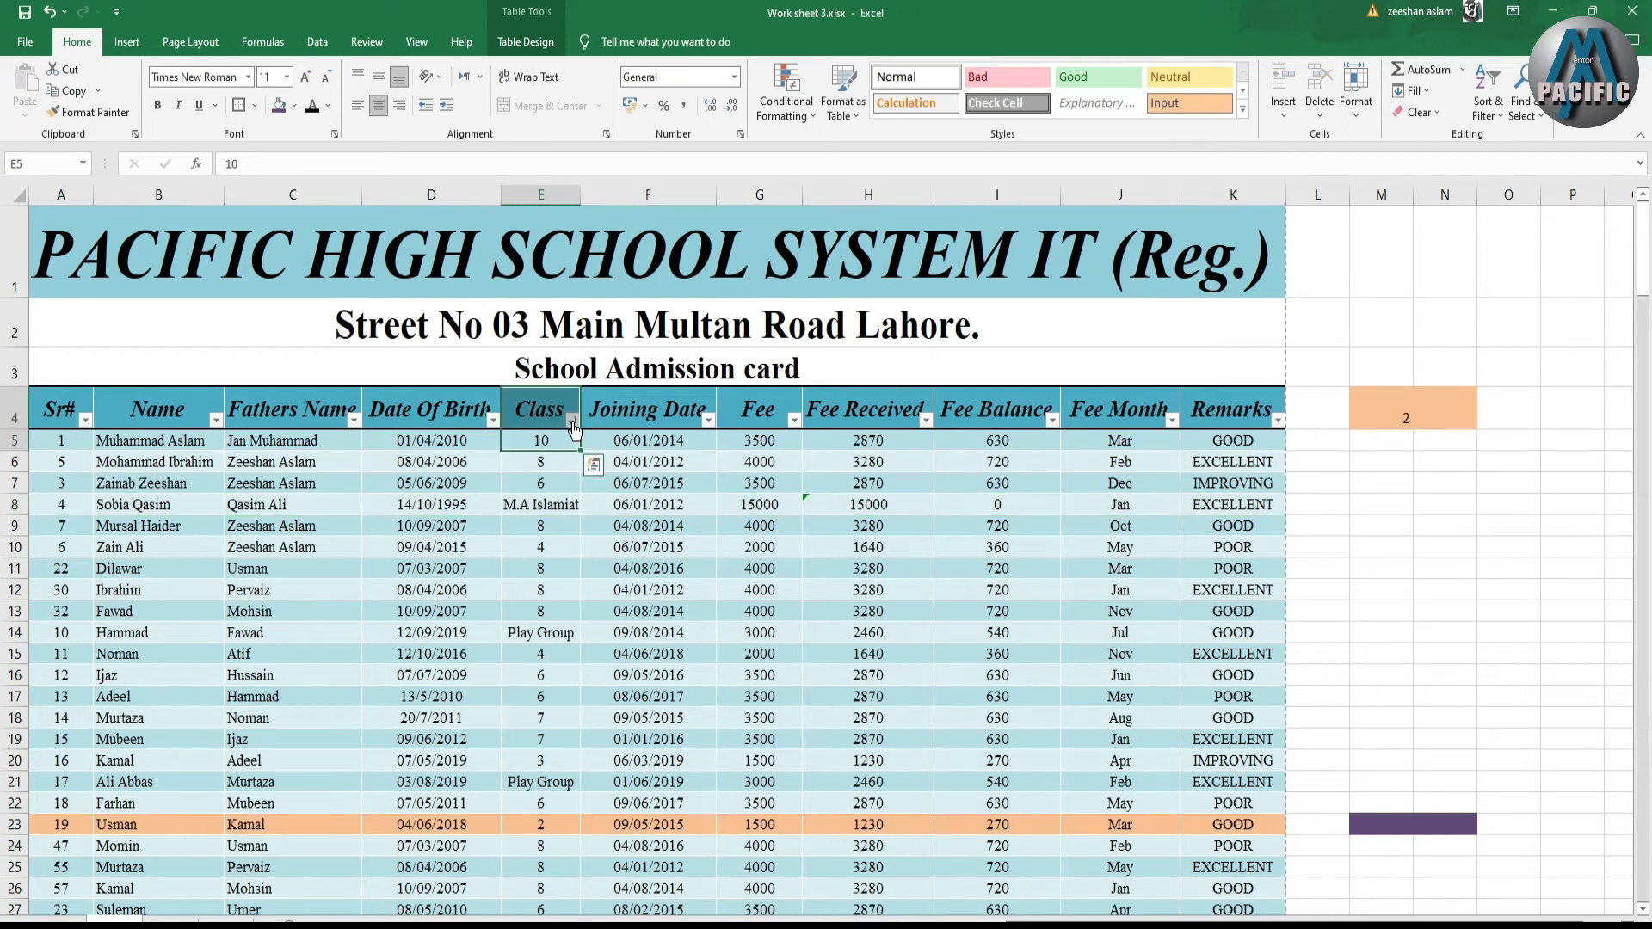
pyautogui.click(572, 422)
pyautogui.click(412, 625)
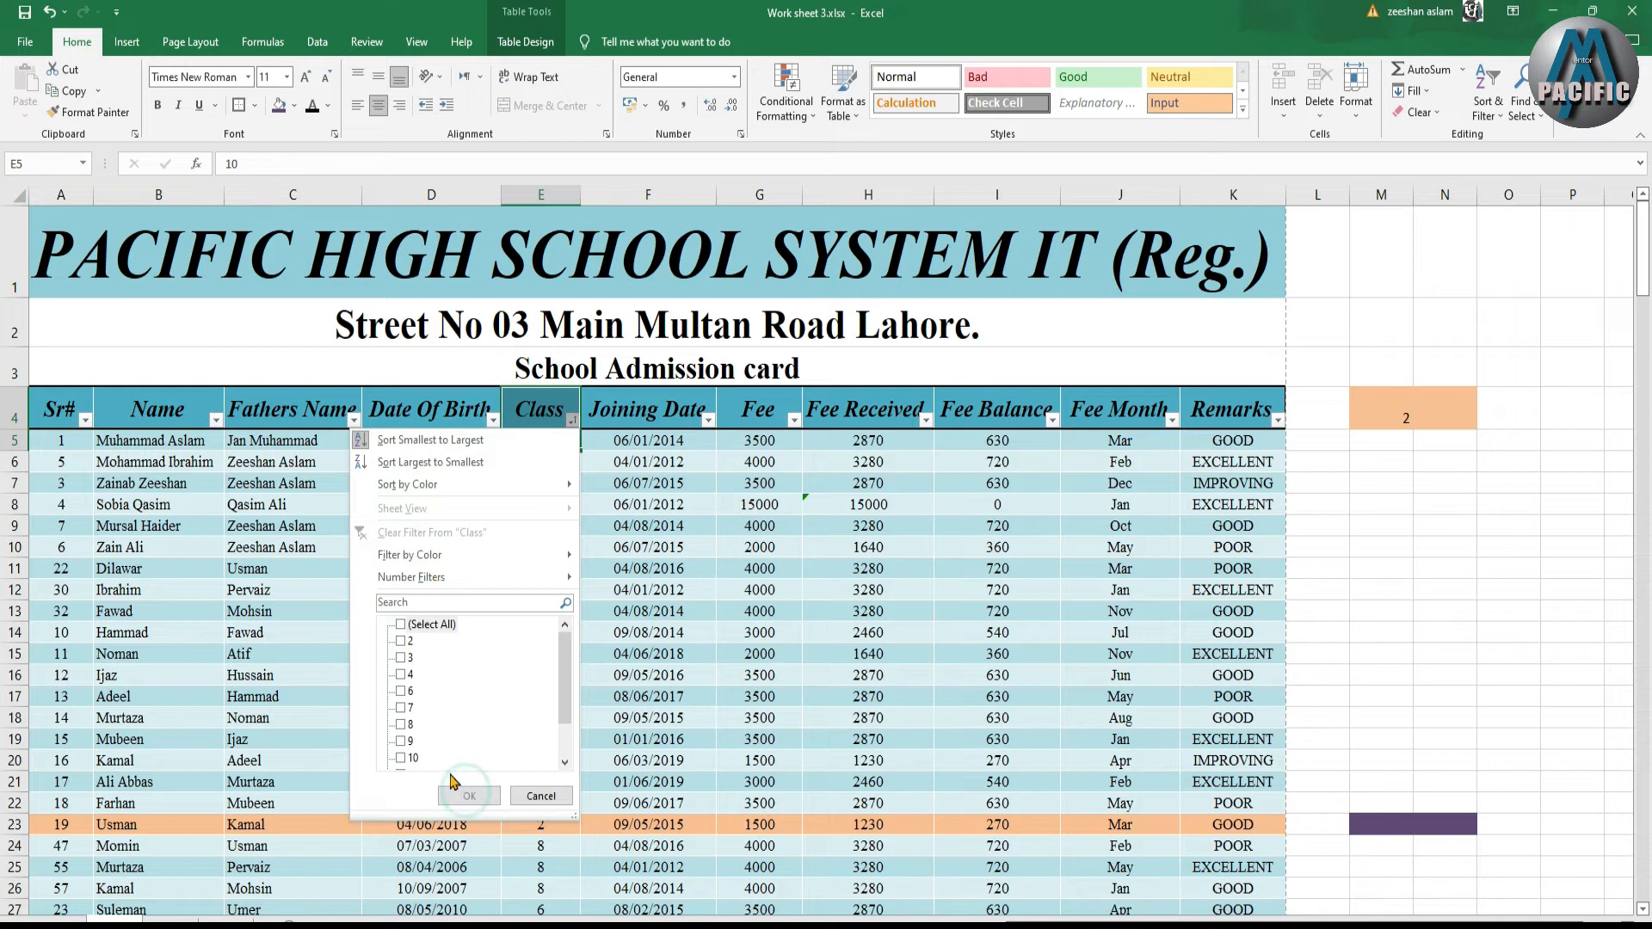
pyautogui.click(468, 797)
pyautogui.click(402, 625)
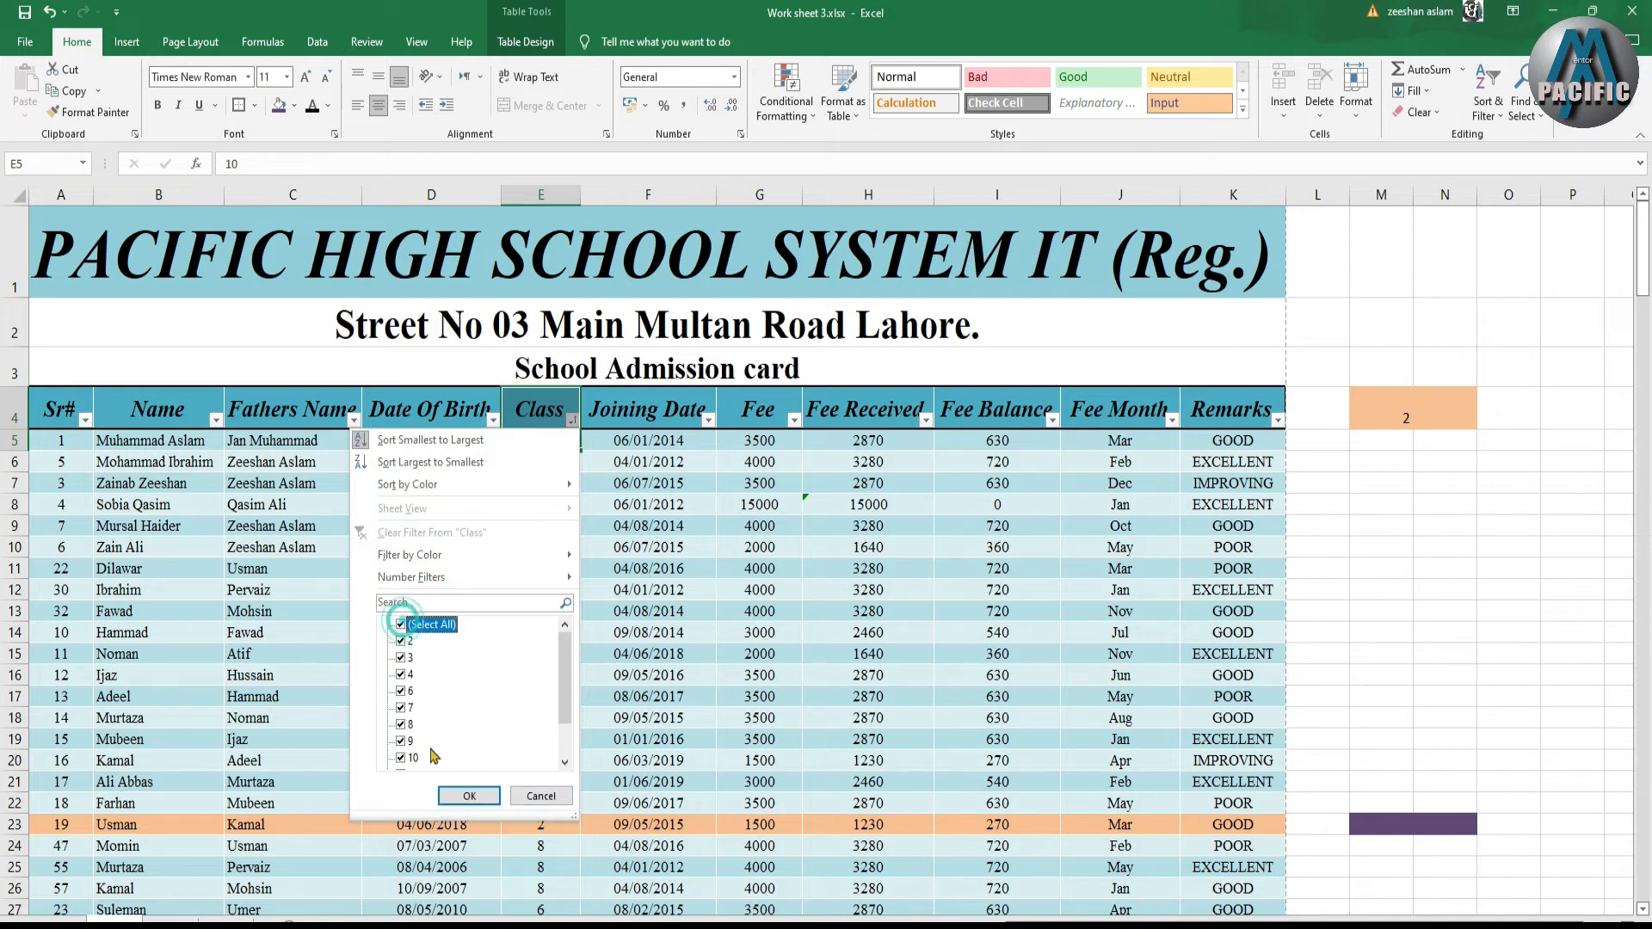
pyautogui.click(469, 796)
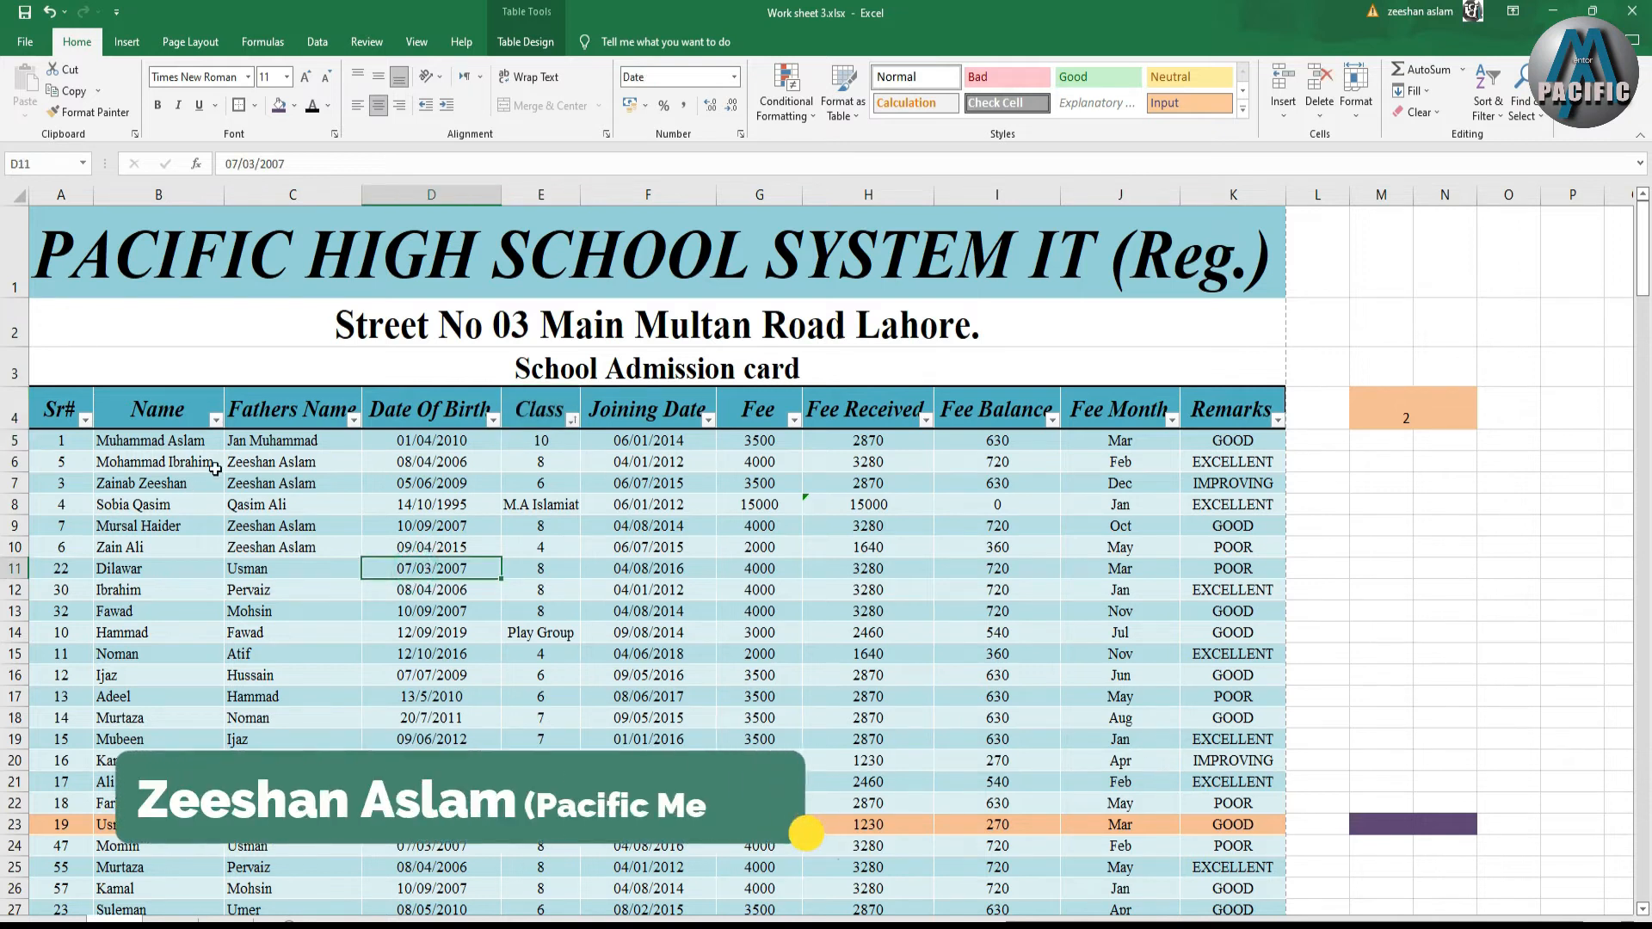
# Select the records in B5:K20, clear the selection, and look through the unfiltered student table.
pyautogui.moveTo(166, 440); pyautogui.dragTo(164, 462)
pyautogui.moveTo(412, 736); pyautogui.dragTo(1239, 762)
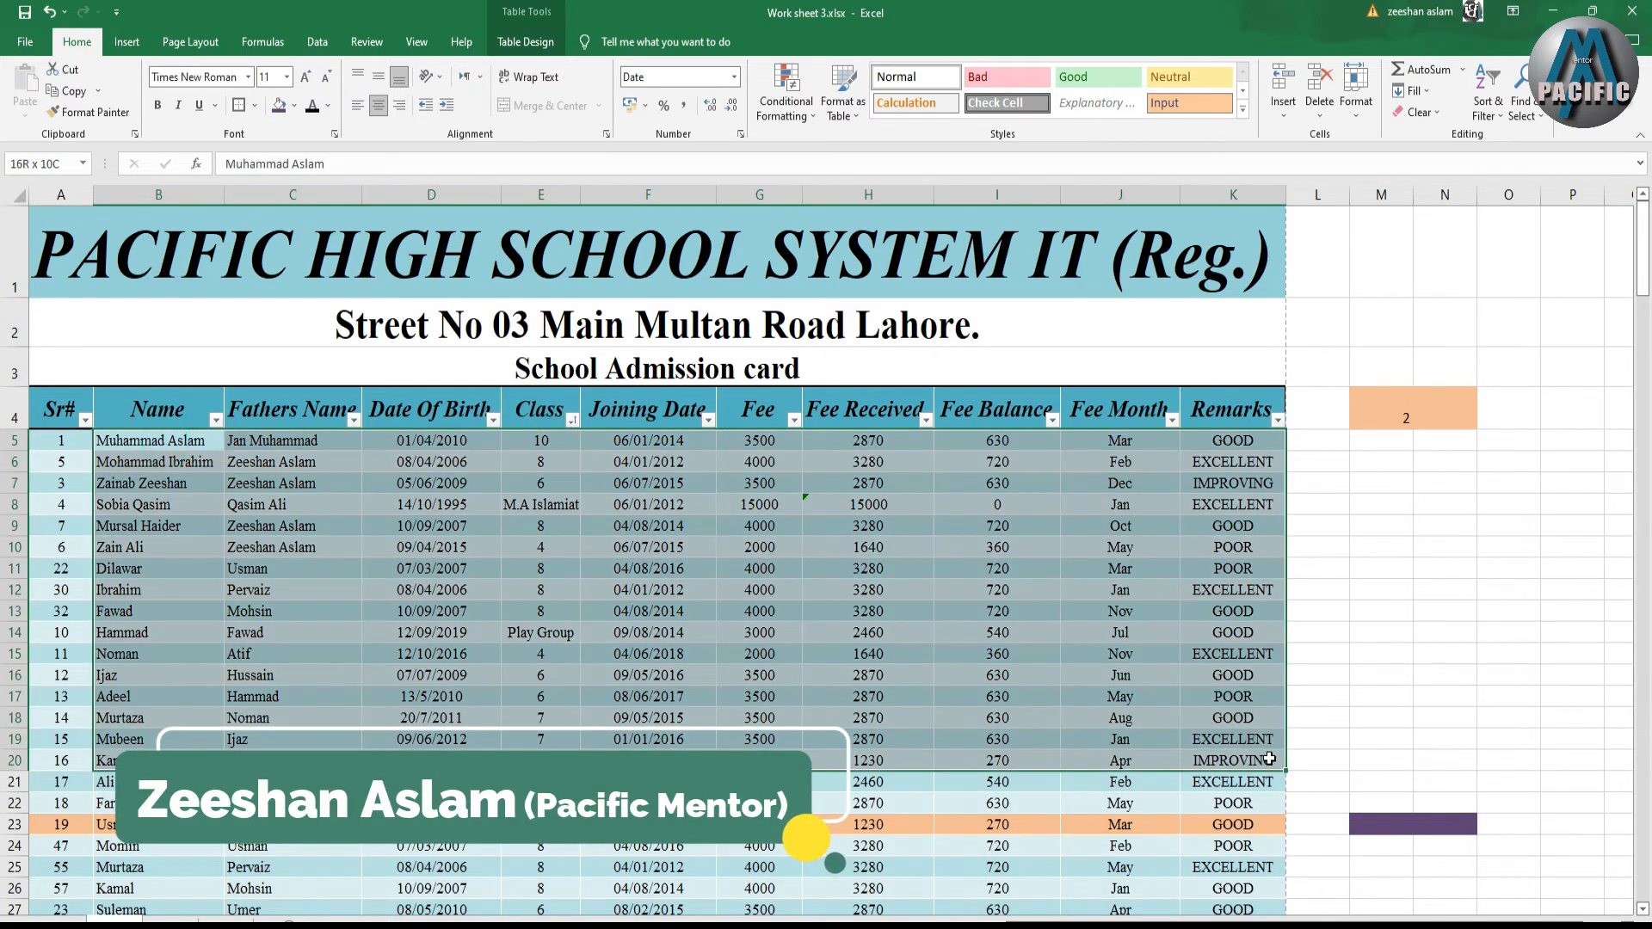
pyautogui.click(746, 589)
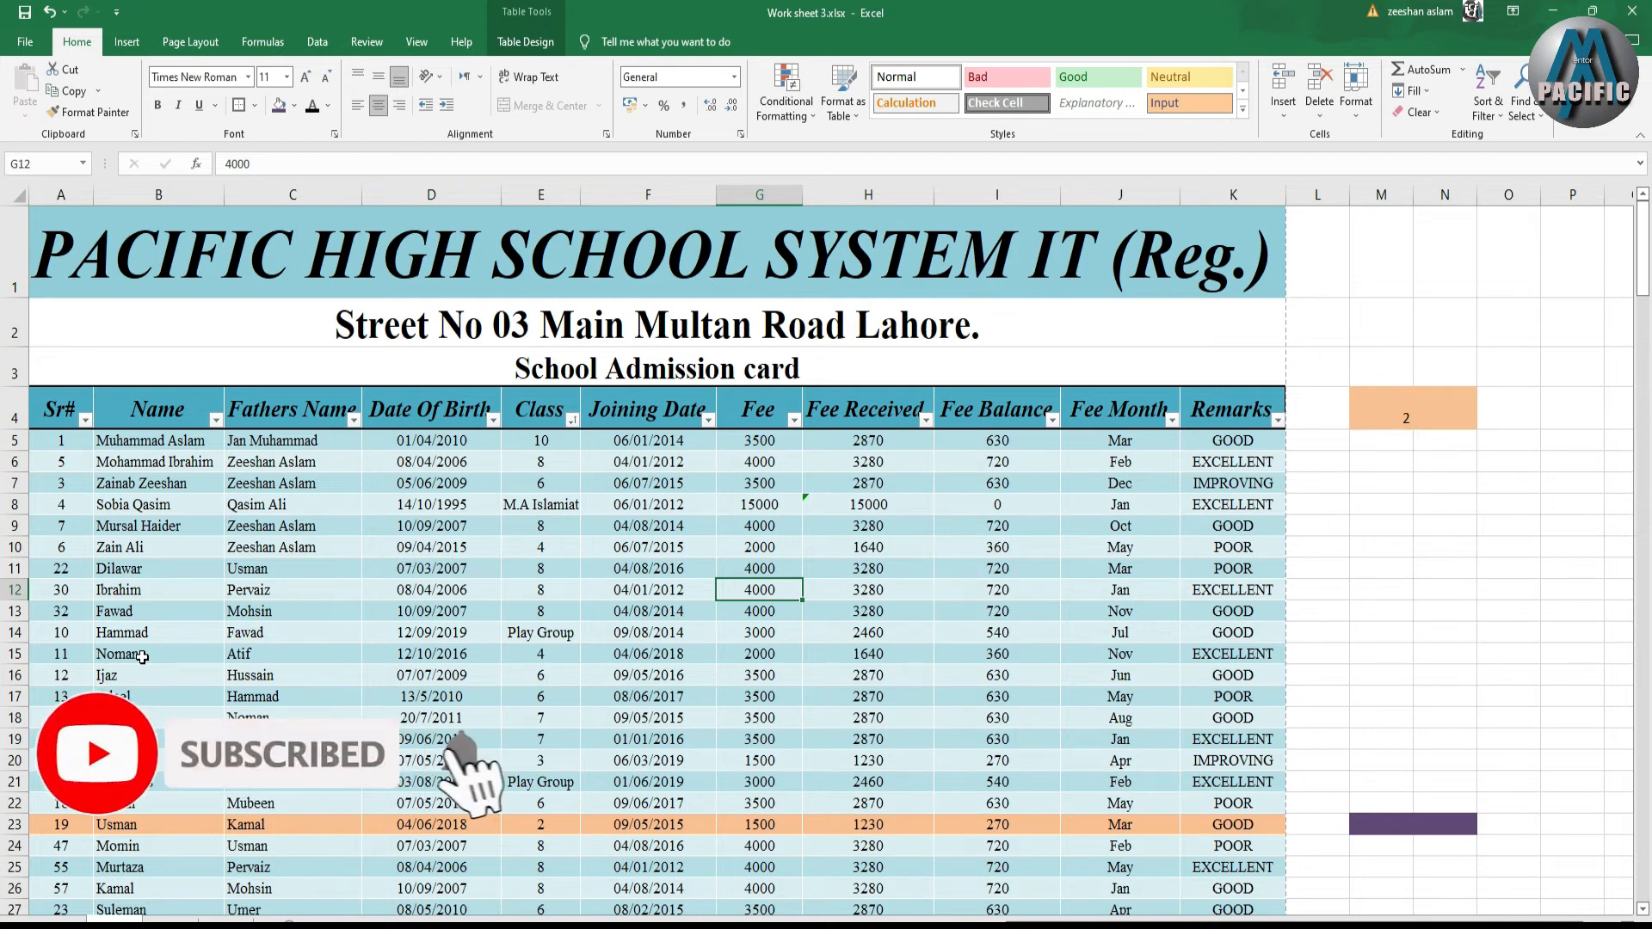
pyautogui.scroll(-15, 398, 429)
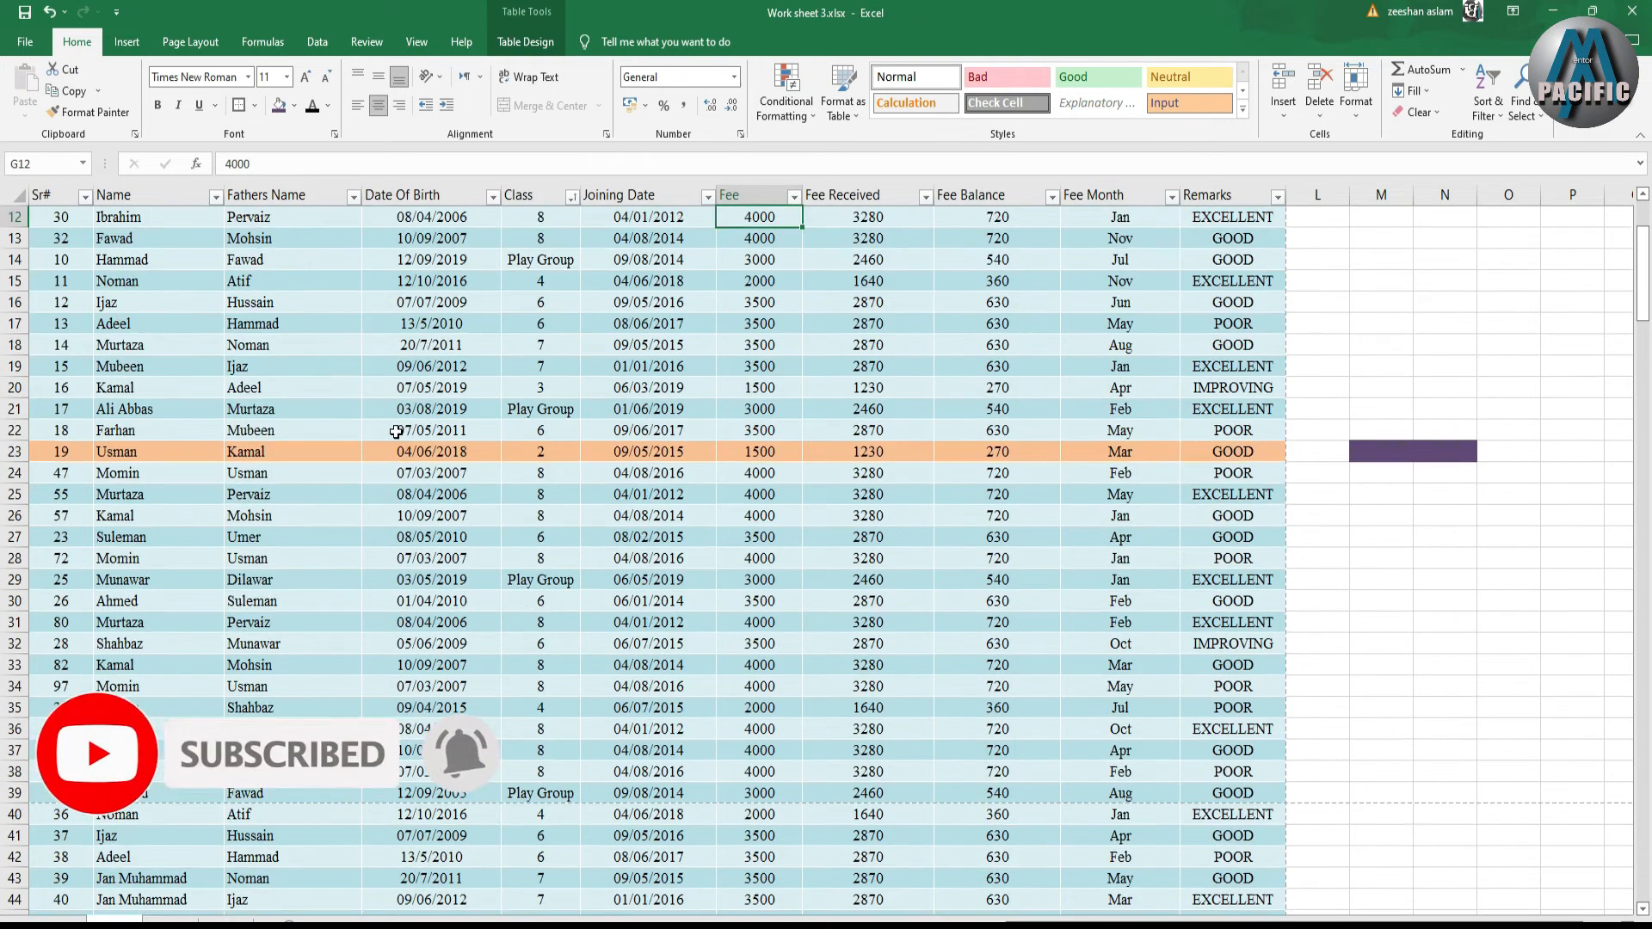
pyautogui.scroll(-5, 399, 430)
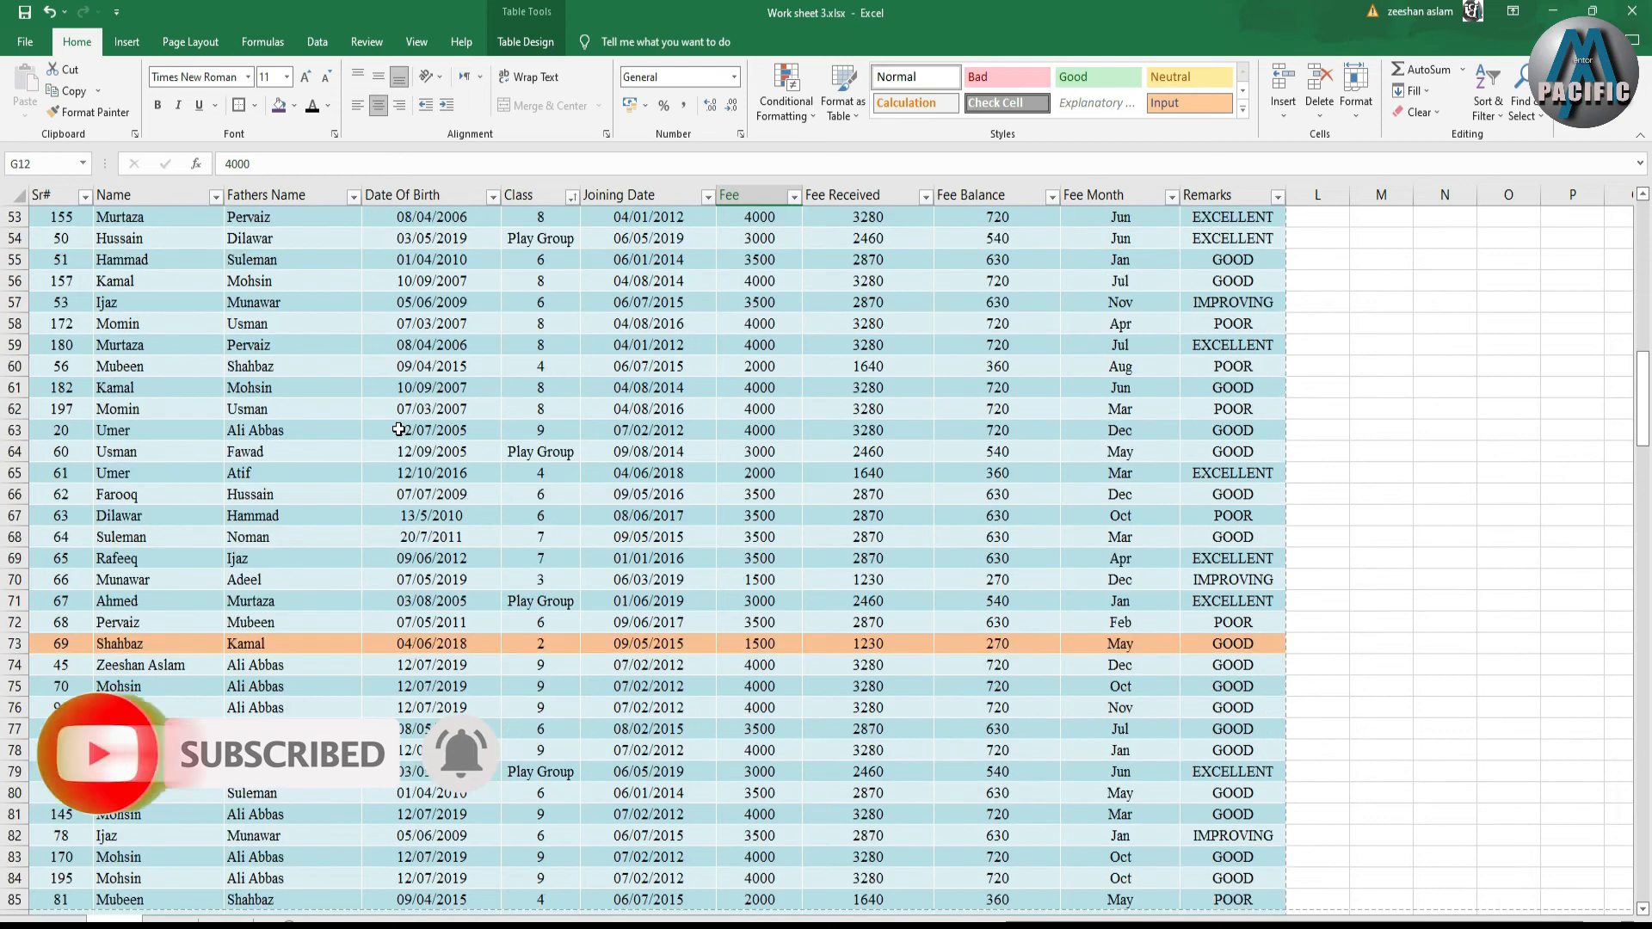
pyautogui.scroll(7, 398, 429)
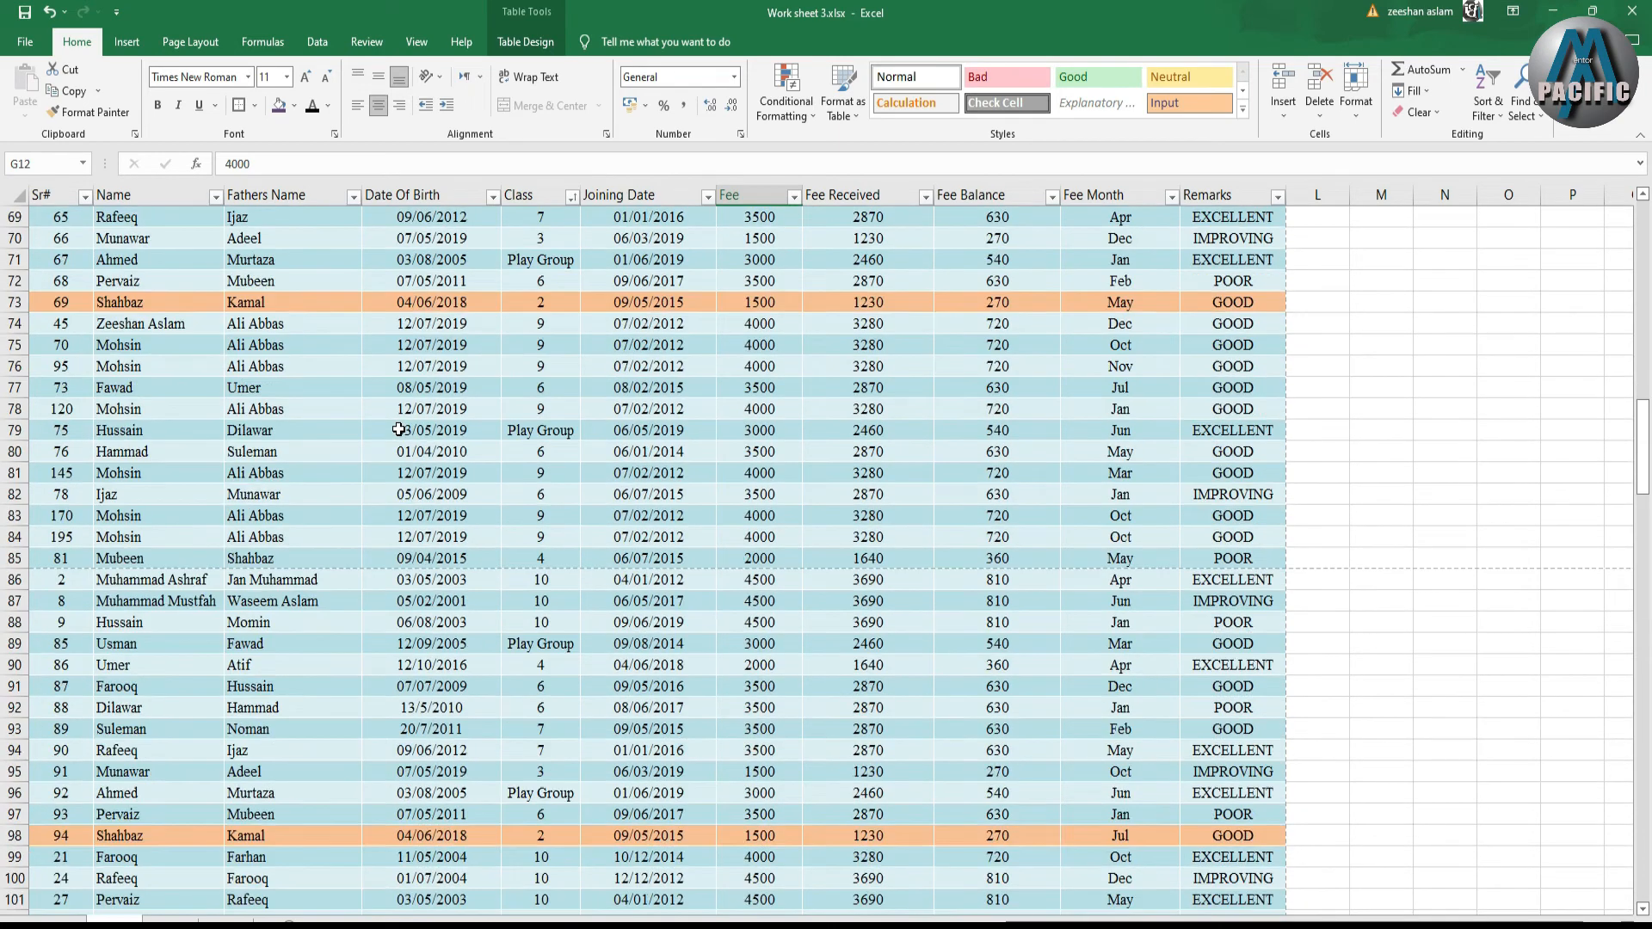
pyautogui.scroll(13, 398, 429)
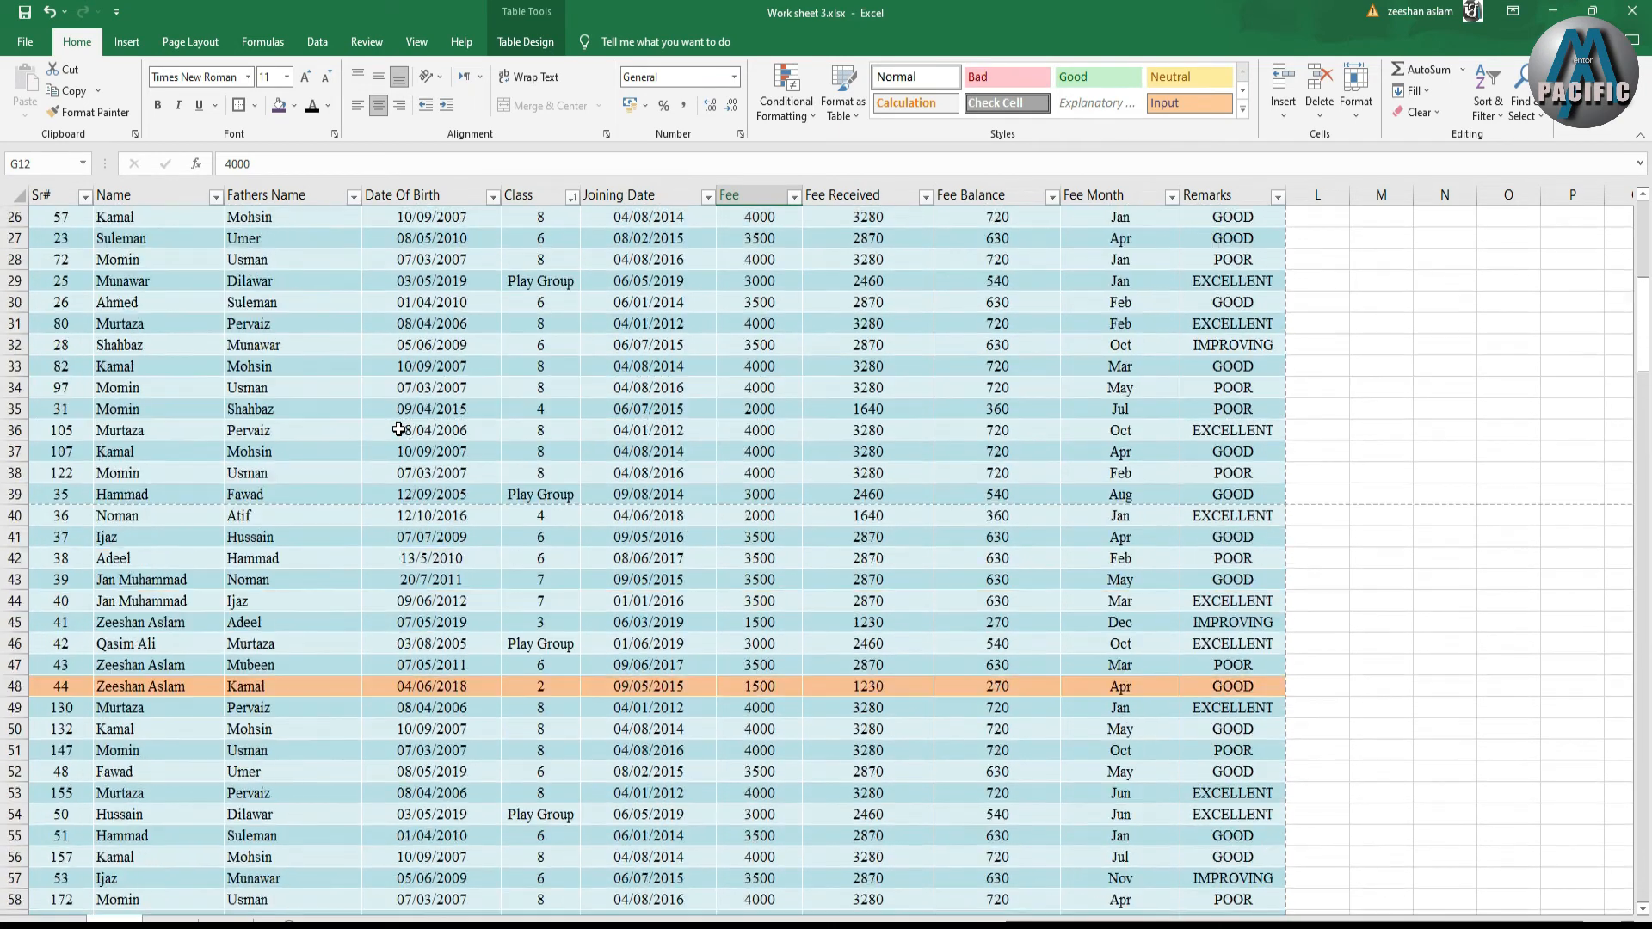